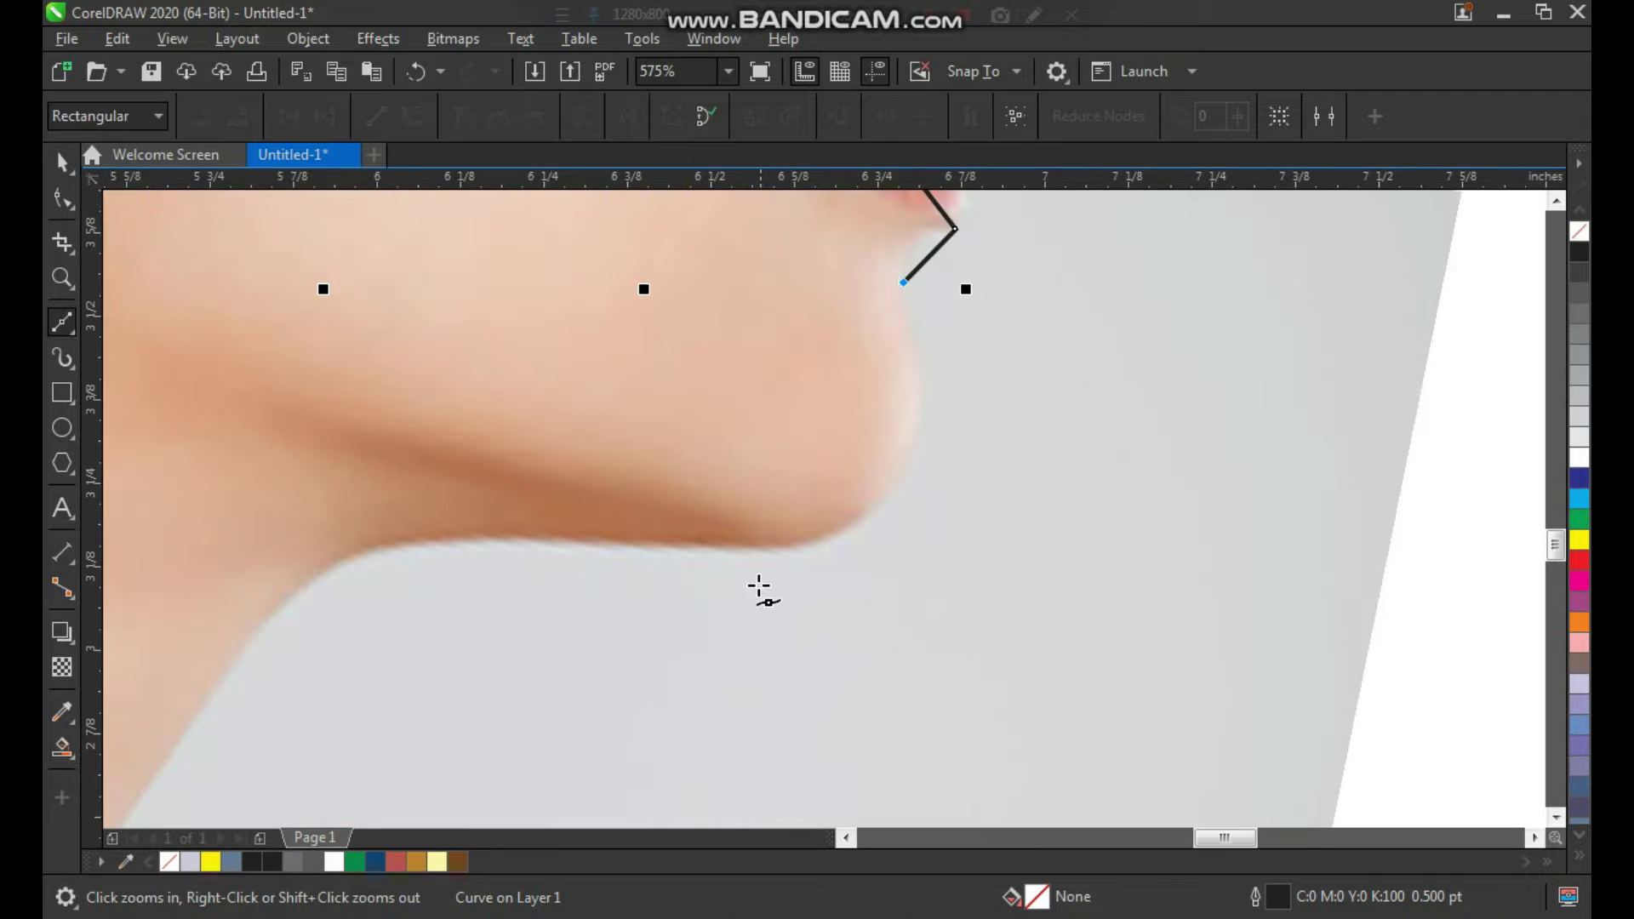
Step: Extend the Bézier outline with straight segments to the bottom of the chin, along the jaw's underside and onto the throat
{"action": "left_click", "coordinate": [762, 549]}
{"action": "left_click", "coordinate": [460, 540]}
{"action": "left_click", "coordinate": [239, 652]}
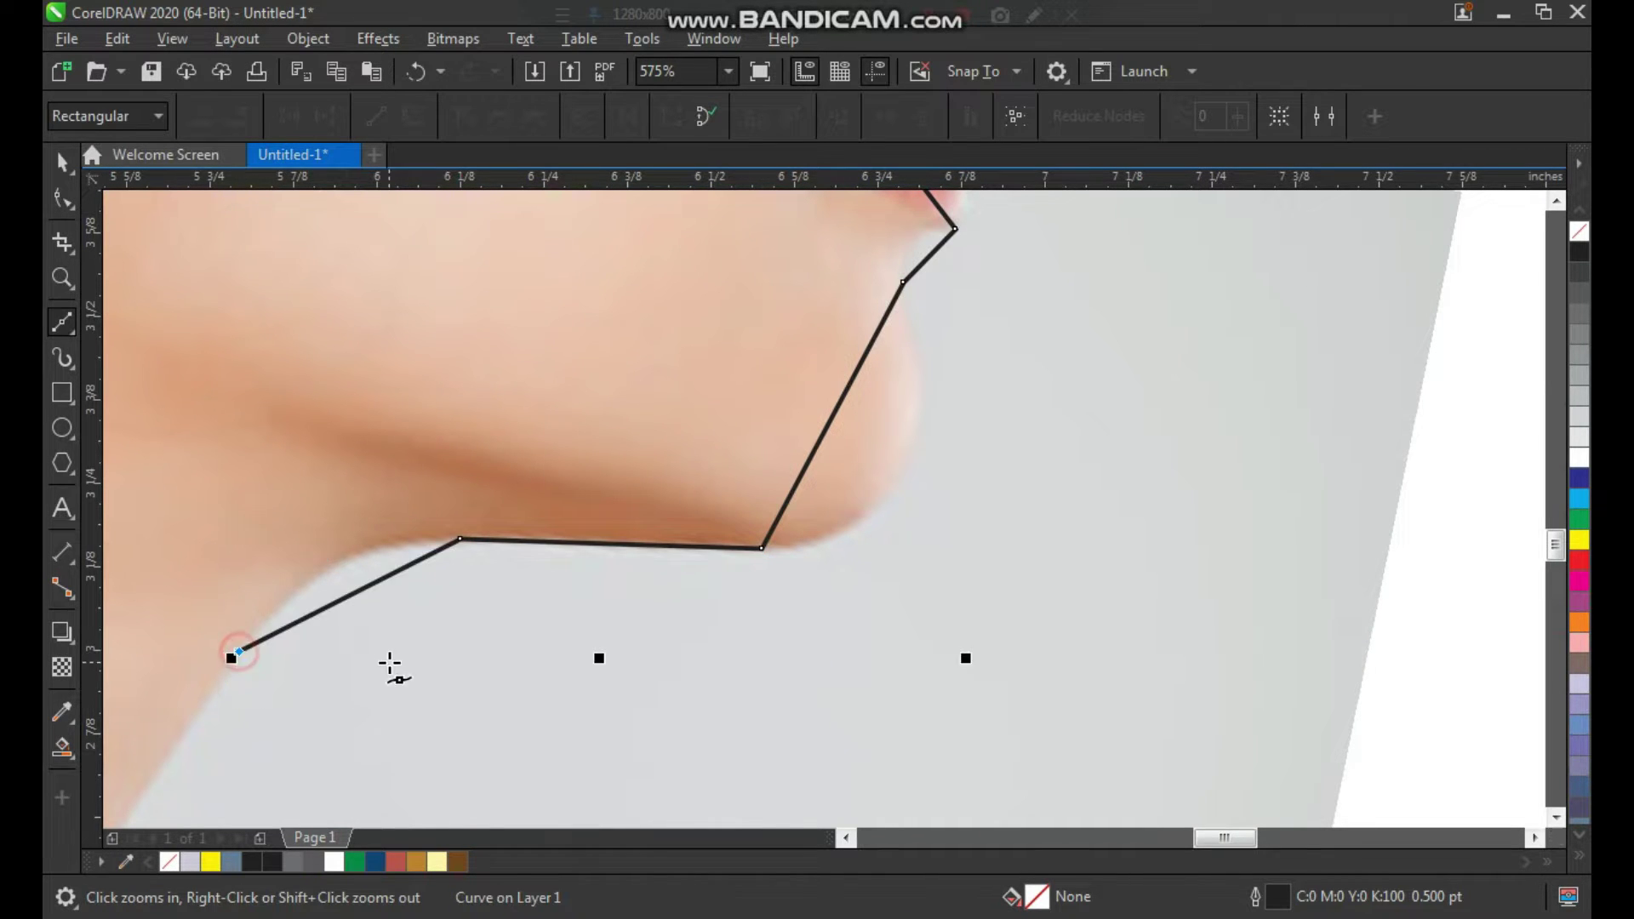
Step: Add a point on the page below the photo and close the outline at its starting point on the hairline
{"action": "key", "text": "F3"}
{"action": "key", "text": "F3"}
{"action": "key", "text": "F2"}
{"action": "left_click_drag", "start_coordinate": [301, 506], "coordinate": [528, 771]}
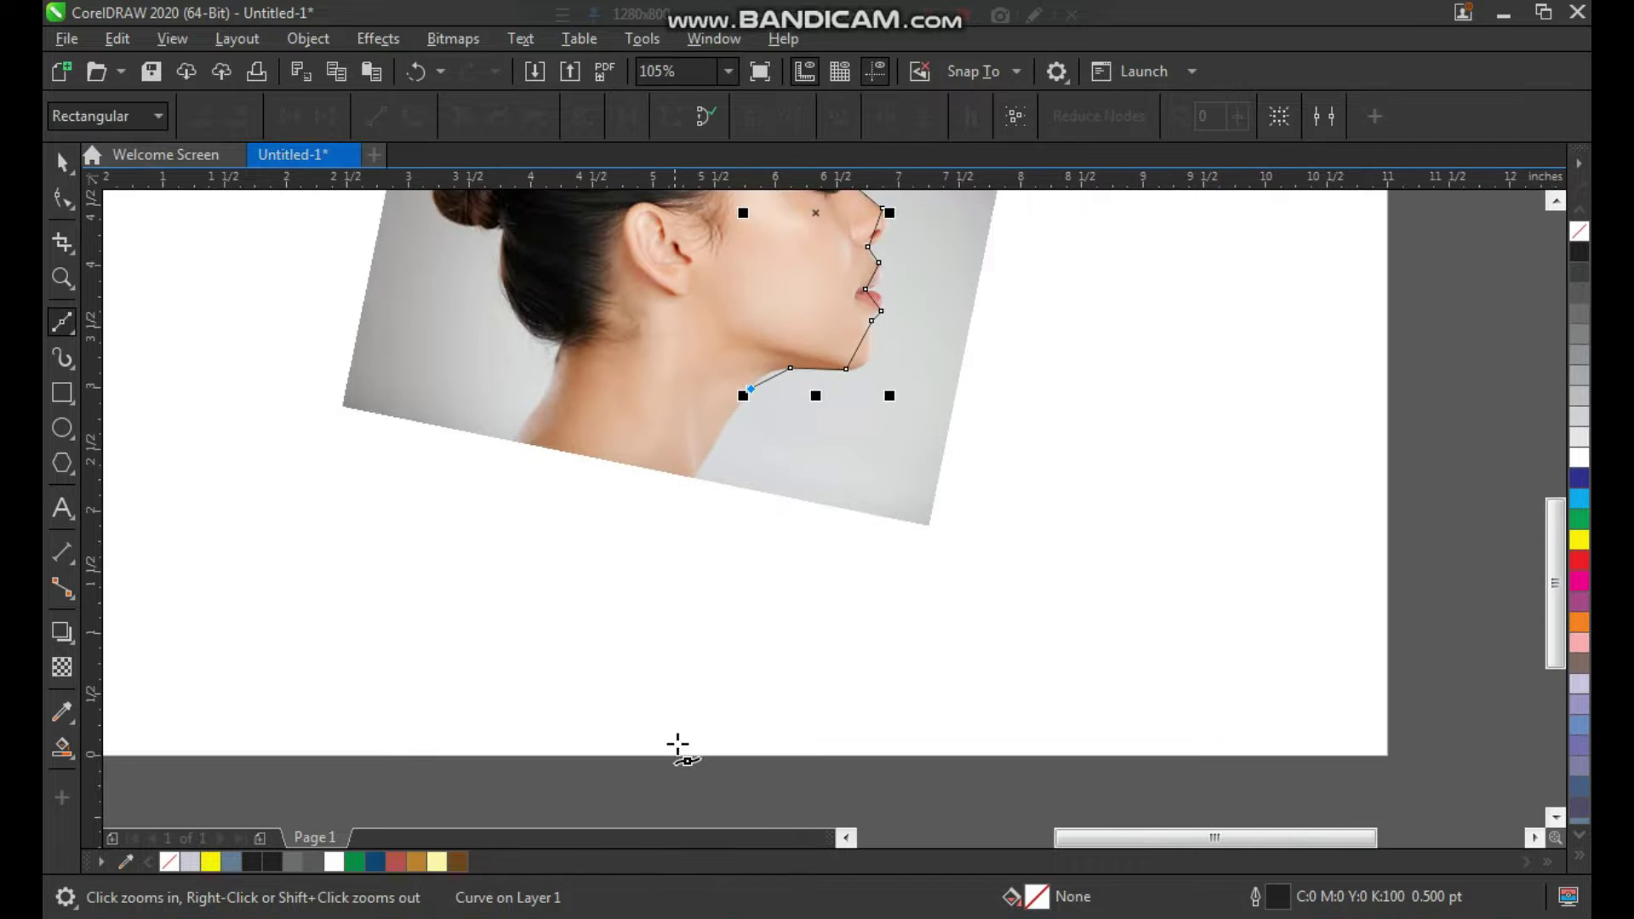
{"action": "right_click", "coordinate": [760, 579]}
{"action": "left_click_drag", "start_coordinate": [537, 655], "coordinate": [1002, 321]}
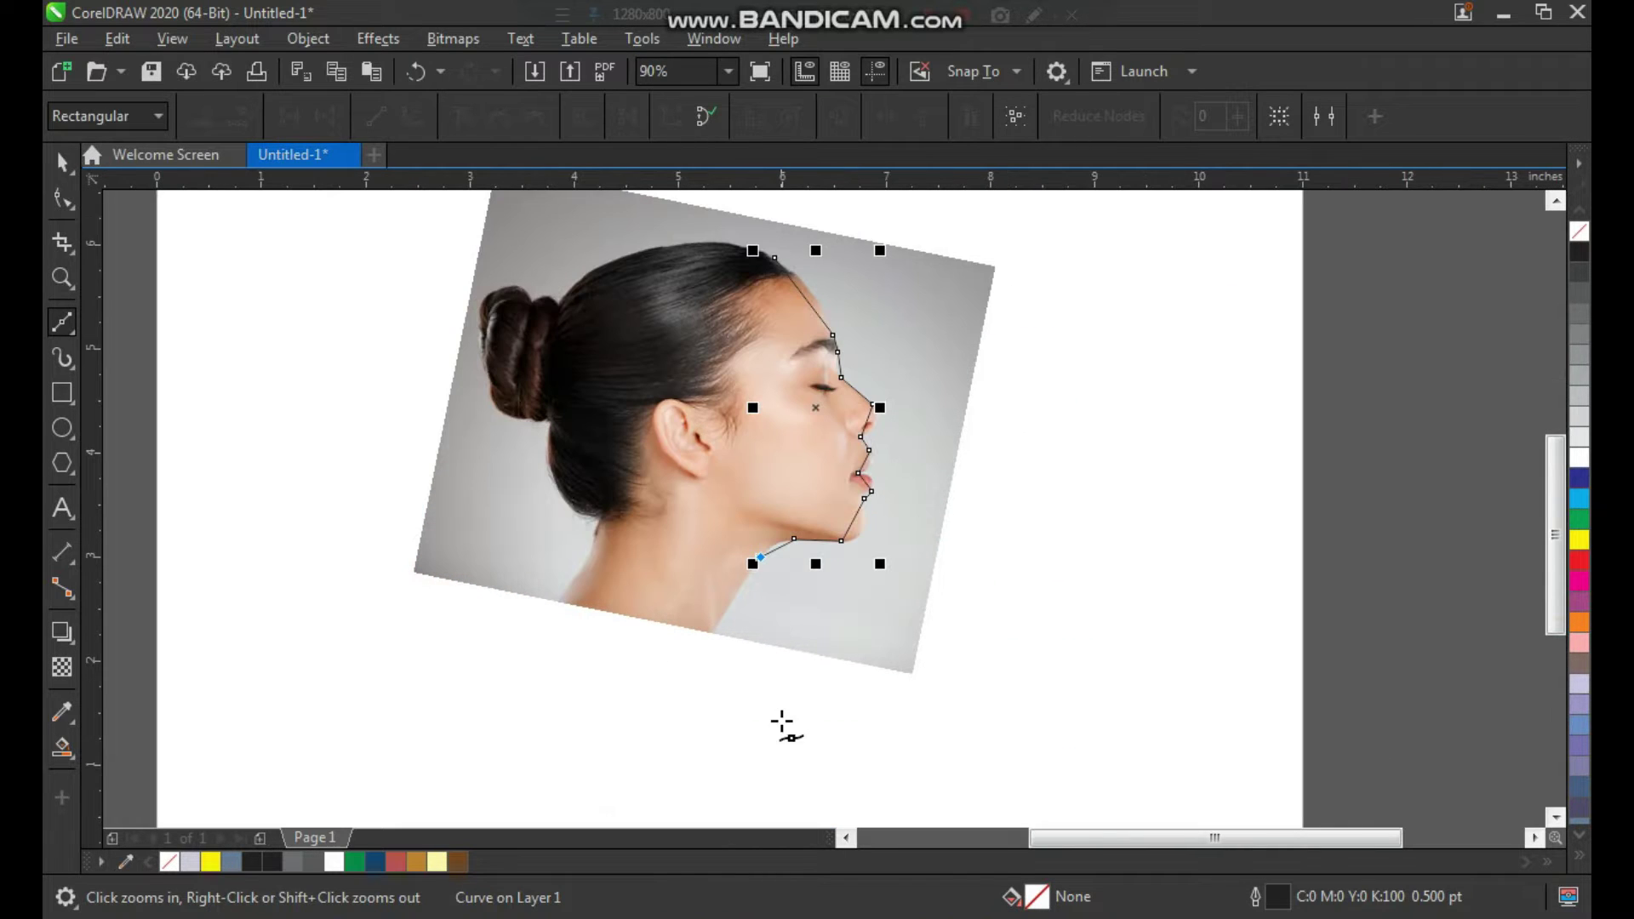
{"action": "left_click", "coordinate": [791, 748]}
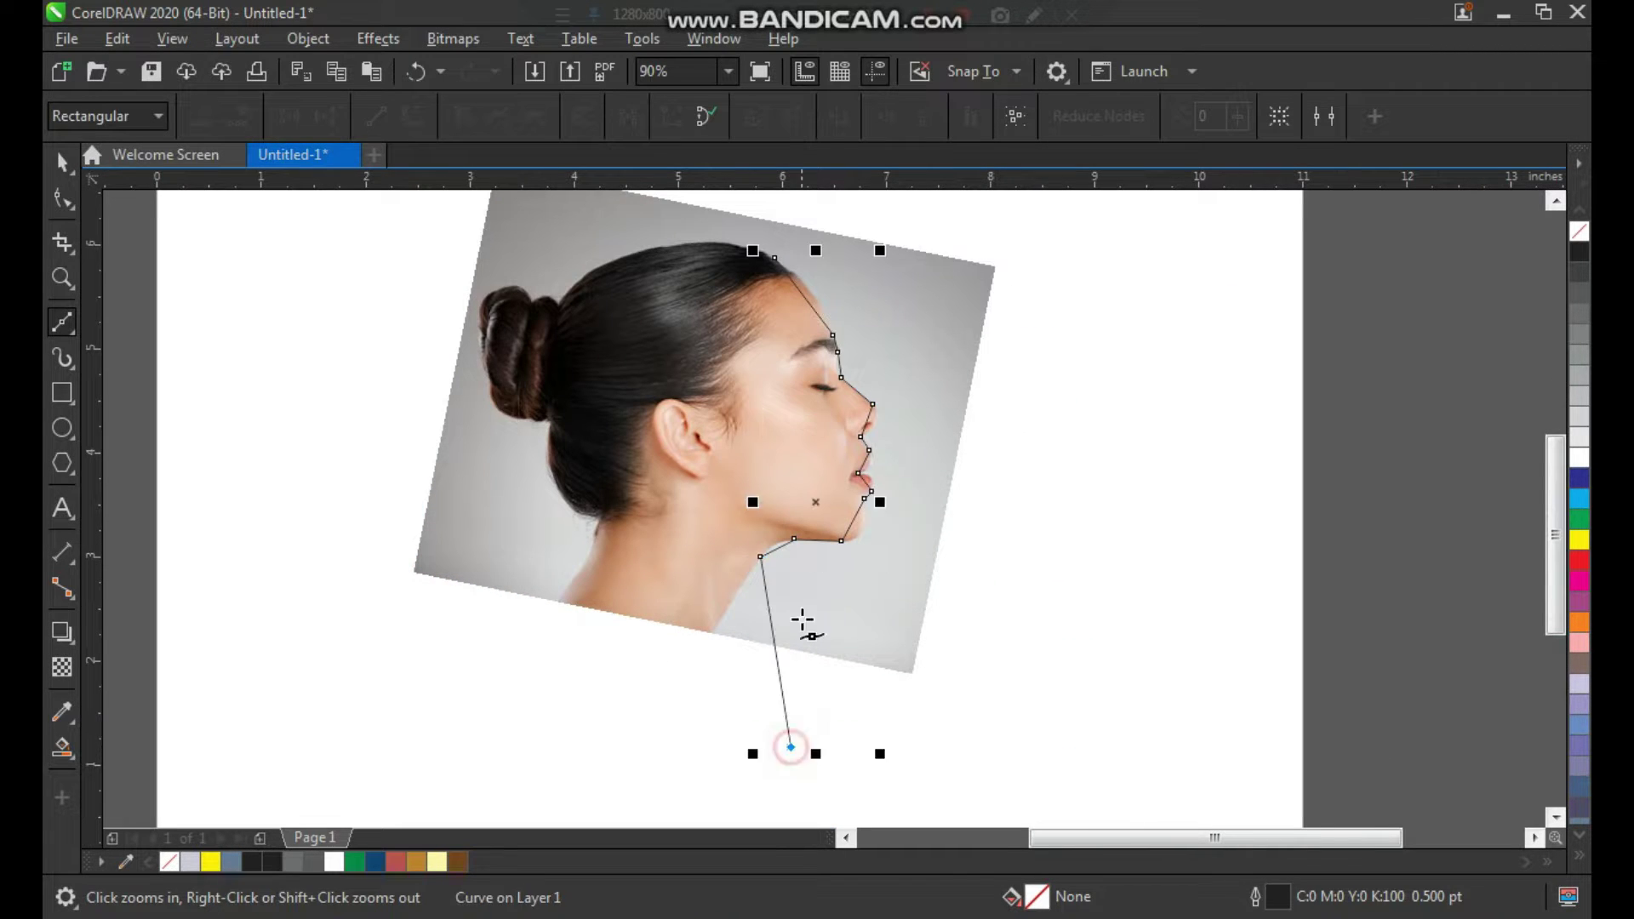
{"action": "left_click", "coordinate": [775, 256]}
{"action": "key", "text": "space"}
{"action": "left_click", "coordinate": [1087, 473]}
Step: Select all nodes of the closed profile outline and convert its straight segments to curves
{"action": "key", "text": "F2"}
{"action": "left_click_drag", "start_coordinate": [1014, 207], "coordinate": [666, 784]}
{"action": "left_click", "coordinate": [804, 426]}
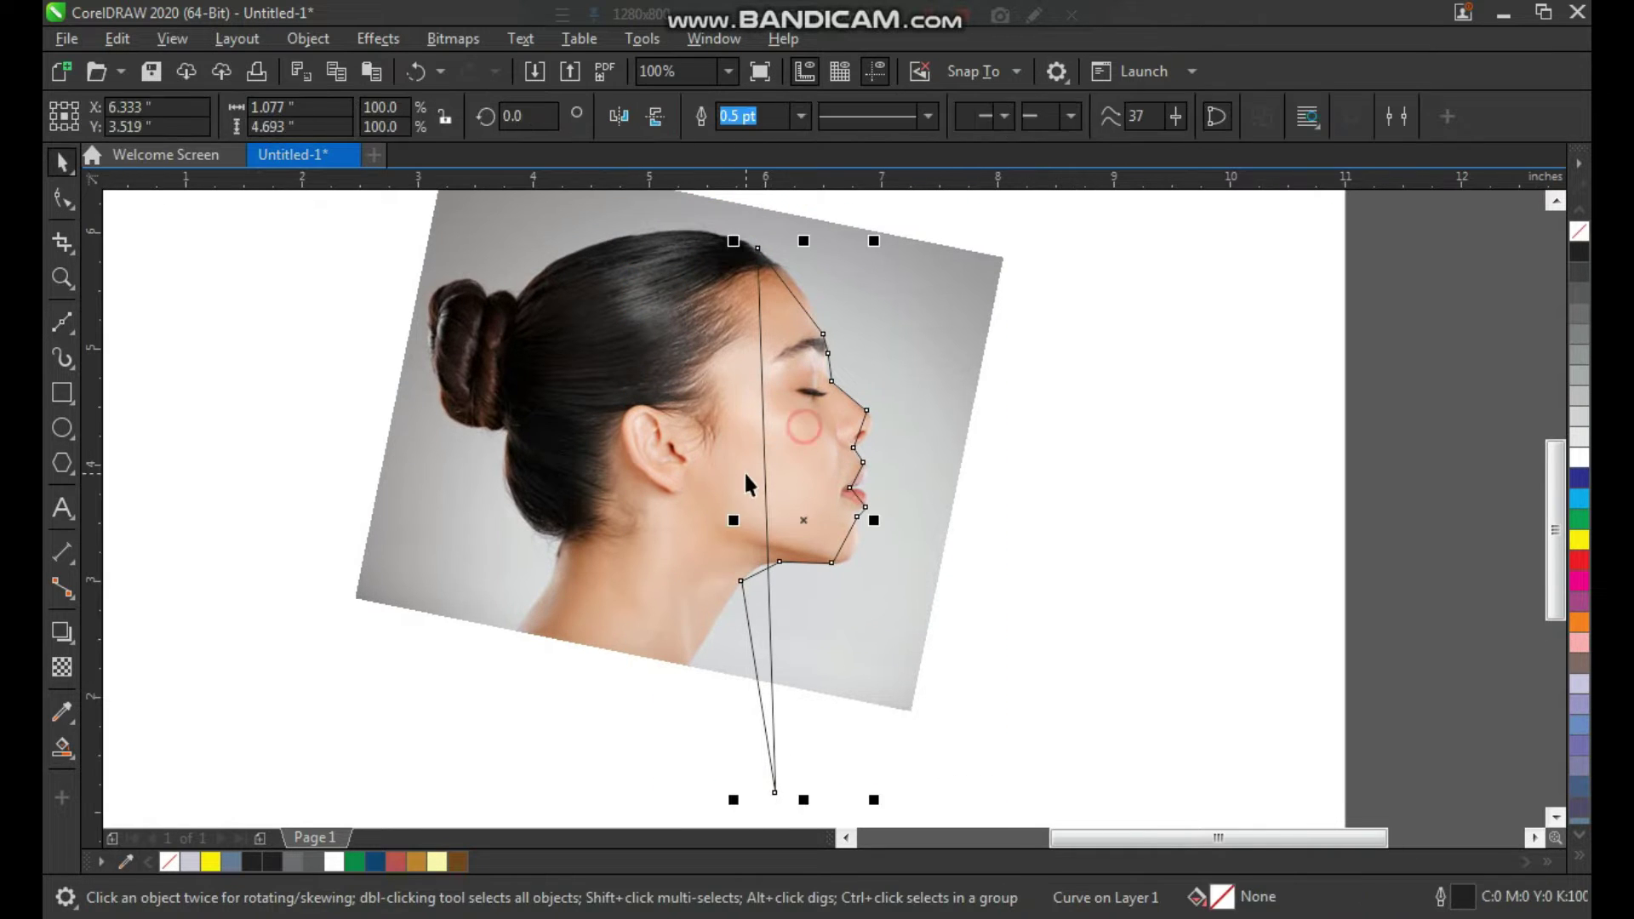
{"action": "key", "text": "F10"}
{"action": "left_click_drag", "start_coordinate": [602, 204], "coordinate": [969, 785]}
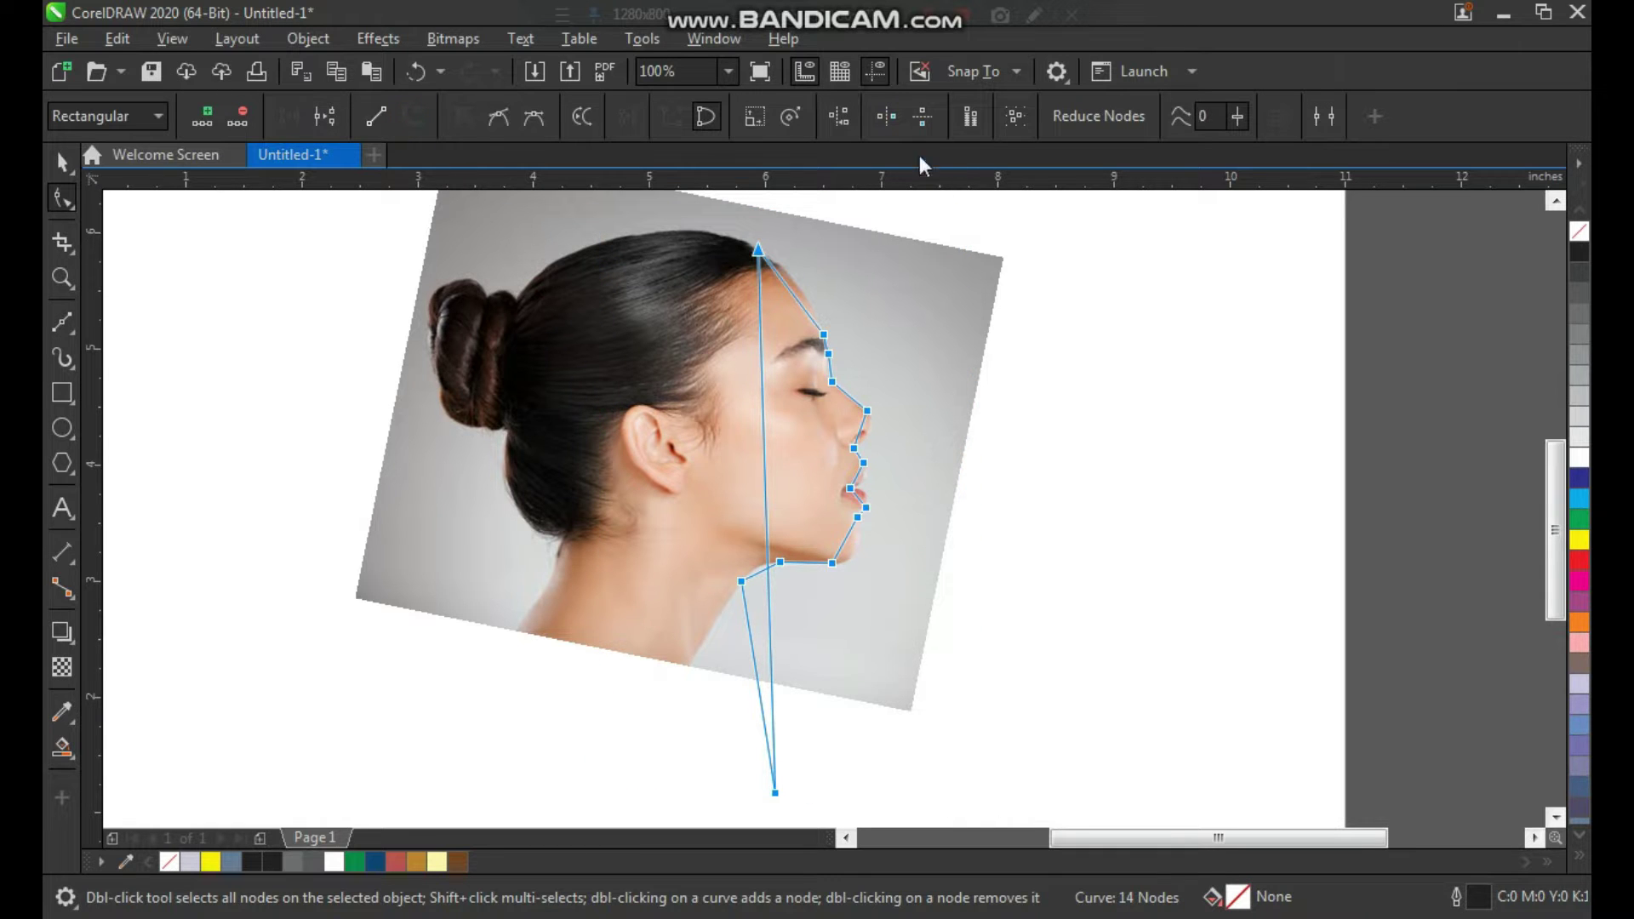
Step: Set the profile curve's outline width to 1.5 pt
{"action": "key", "text": "space"}
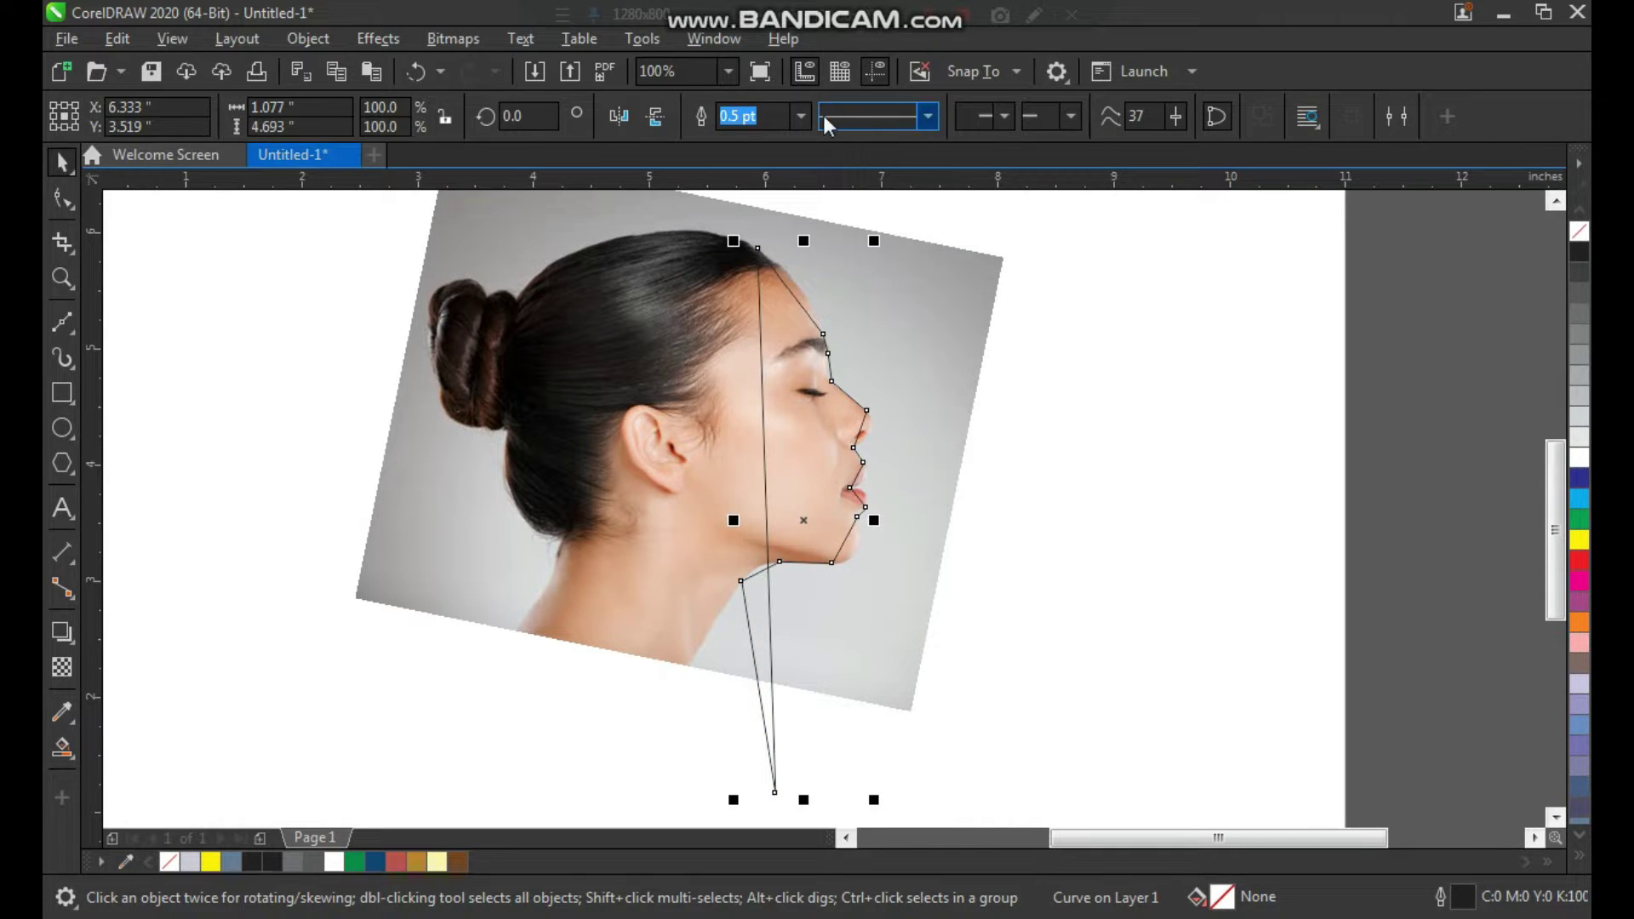
{"action": "left_click", "coordinate": [800, 116]}
{"action": "left_click", "coordinate": [756, 223]}
{"action": "left_click", "coordinate": [988, 365]}
{"action": "left_click", "coordinate": [831, 392]}
Step: Bend the segment from the hairline to the brow so it follows the curve of the forehead
{"action": "key", "text": "F10"}
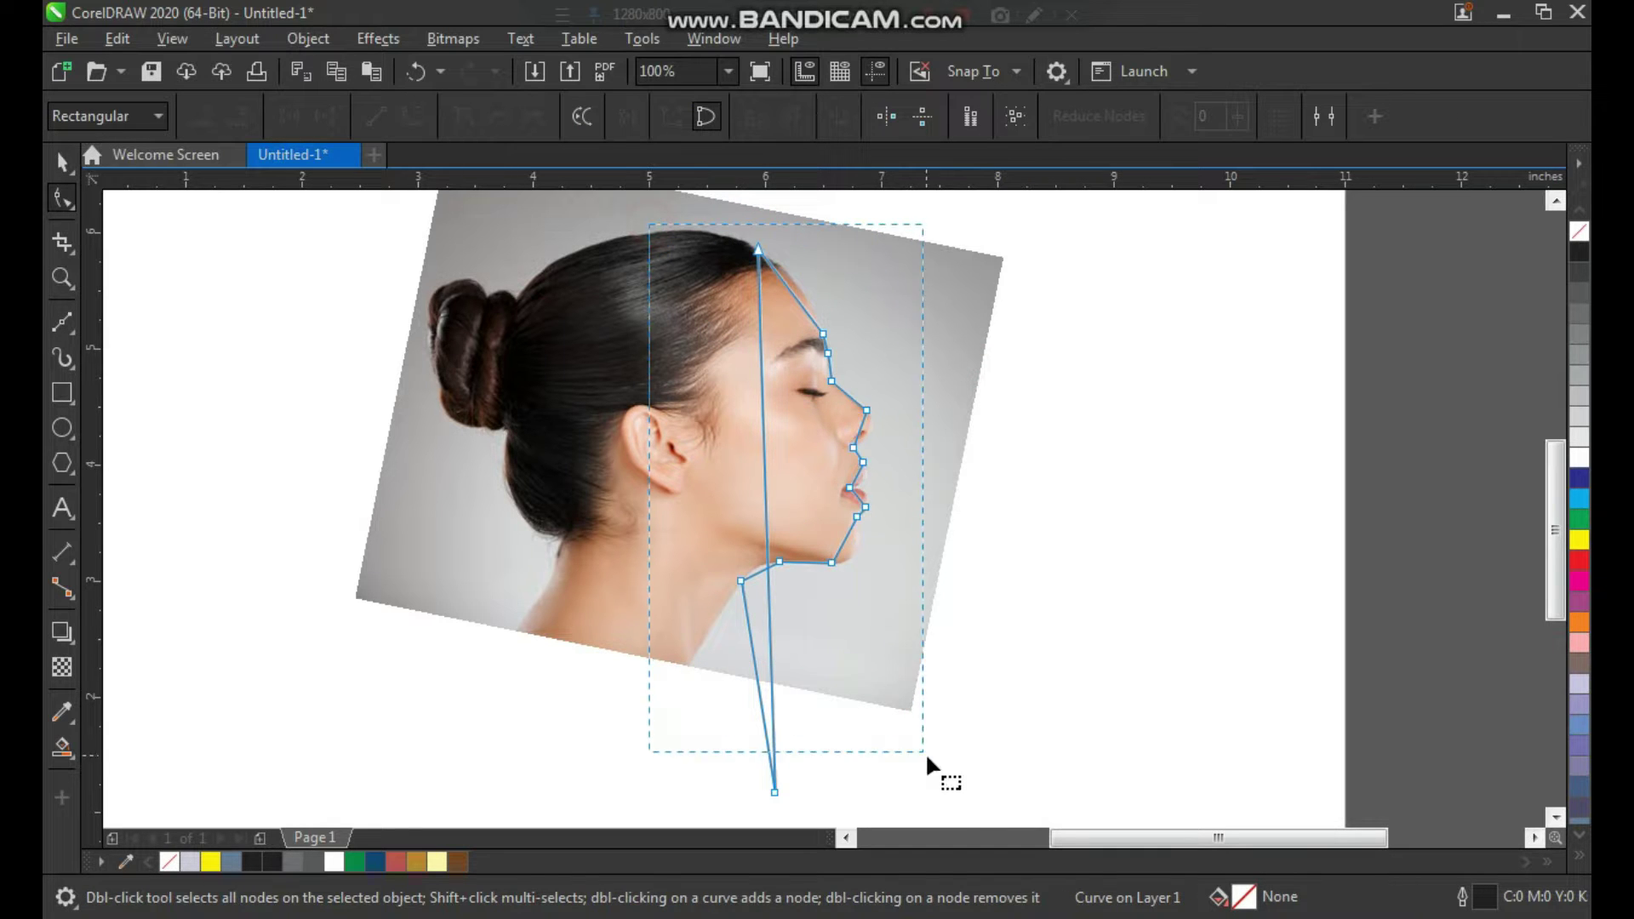
{"action": "left_click_drag", "start_coordinate": [927, 757], "coordinate": [952, 799]}
{"action": "key", "text": "F2"}
{"action": "left_click_drag", "start_coordinate": [712, 213], "coordinate": [860, 376]}
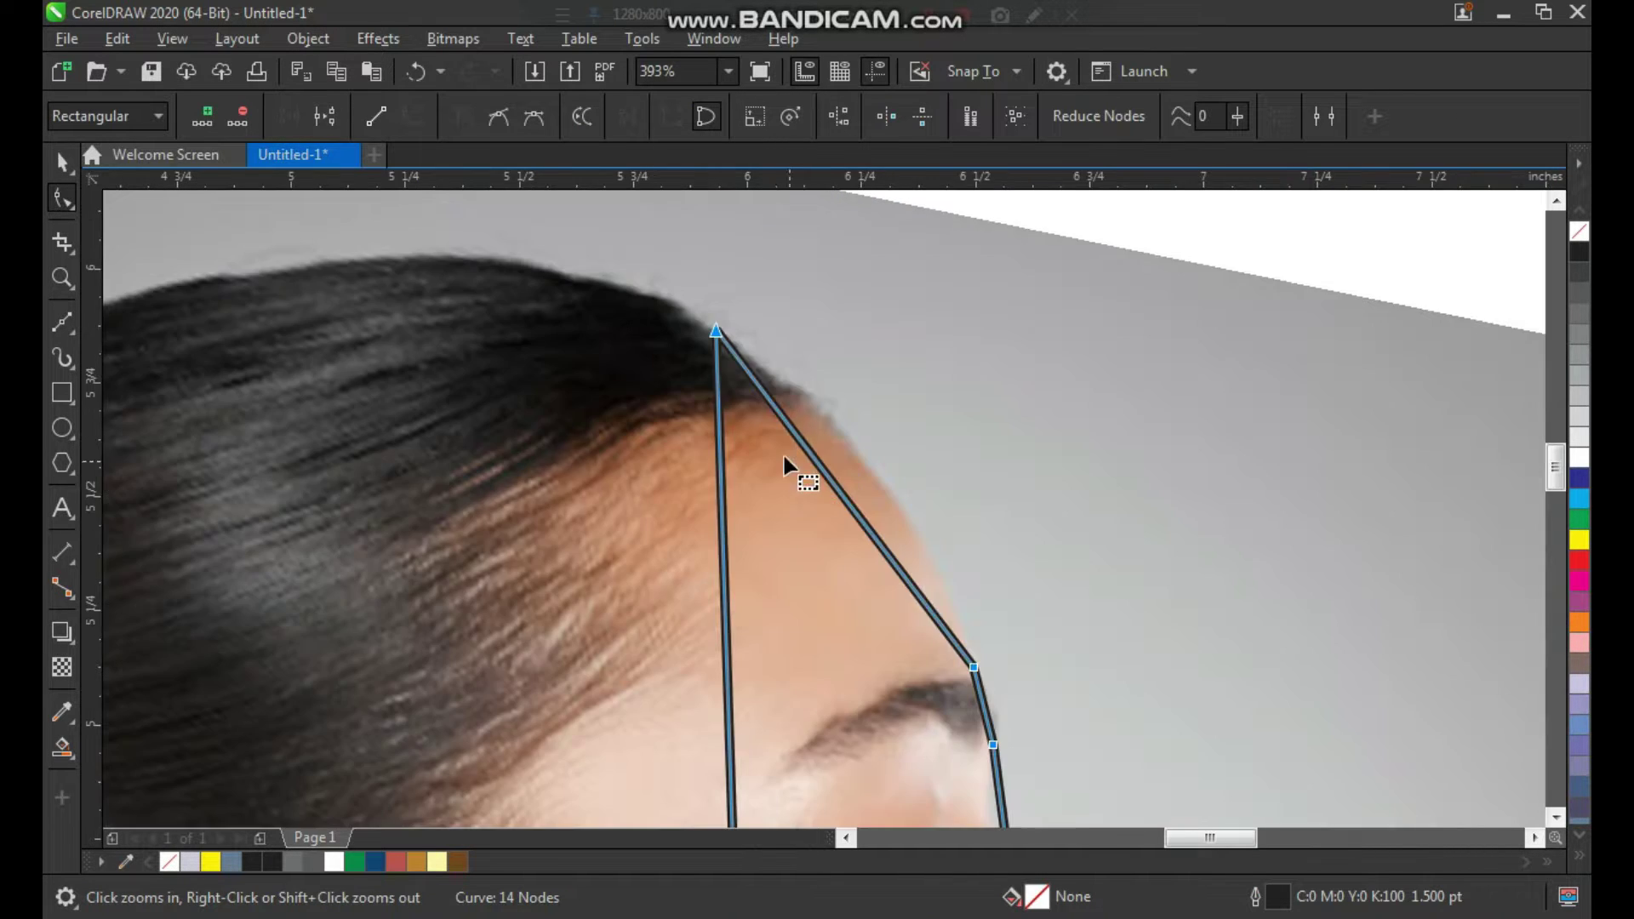
{"action": "left_click", "coordinate": [726, 339]}
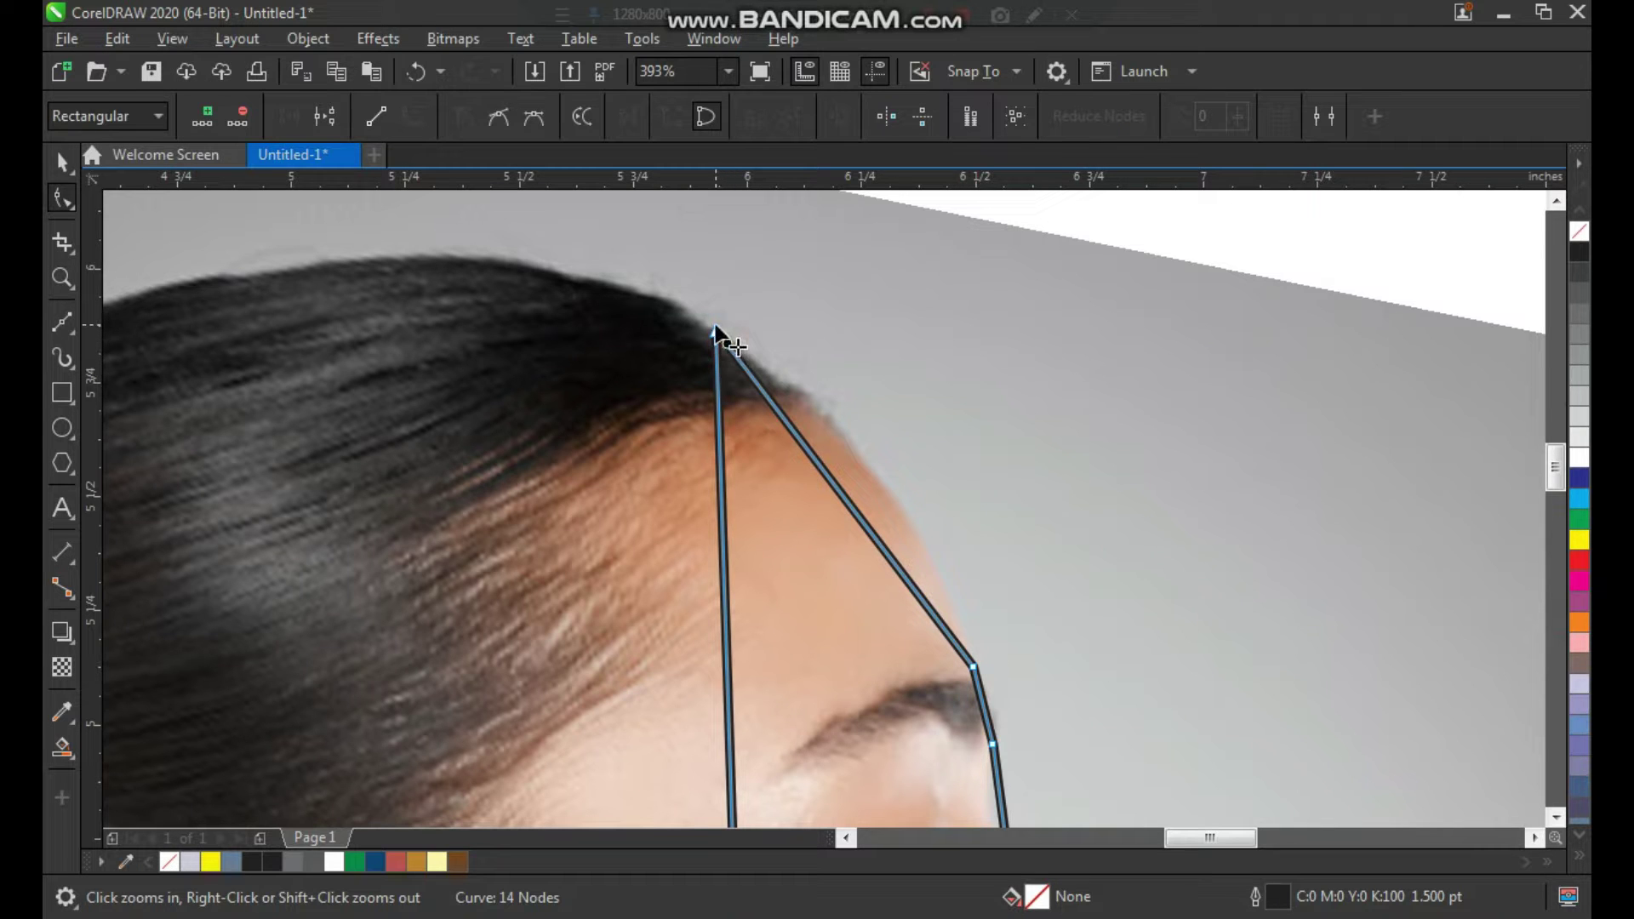
{"action": "left_click", "coordinate": [715, 329]}
{"action": "left_click_drag", "start_coordinate": [800, 441], "coordinate": [943, 655]}
Step: Curve the outline between the brow and the bridge of the nose to match the photo
{"action": "scroll", "coordinate": [824, 480], "scroll_direction": "down", "scroll_amount": 1}
{"action": "key", "text": "F2"}
{"action": "left_click_drag", "start_coordinate": [811, 483], "coordinate": [794, 611]}
{"action": "scroll", "coordinate": [833, 521], "scroll_direction": "down", "scroll_amount": 2}
{"action": "key", "text": "F2"}
Step: Round the outline around the nose tip and nostril by bending the segment and adjusting its control handles
{"action": "scroll", "coordinate": [797, 550], "scroll_direction": "down", "scroll_amount": 2}
{"action": "key", "text": "F2"}
{"action": "left_click_drag", "start_coordinate": [791, 547], "coordinate": [932, 745]}
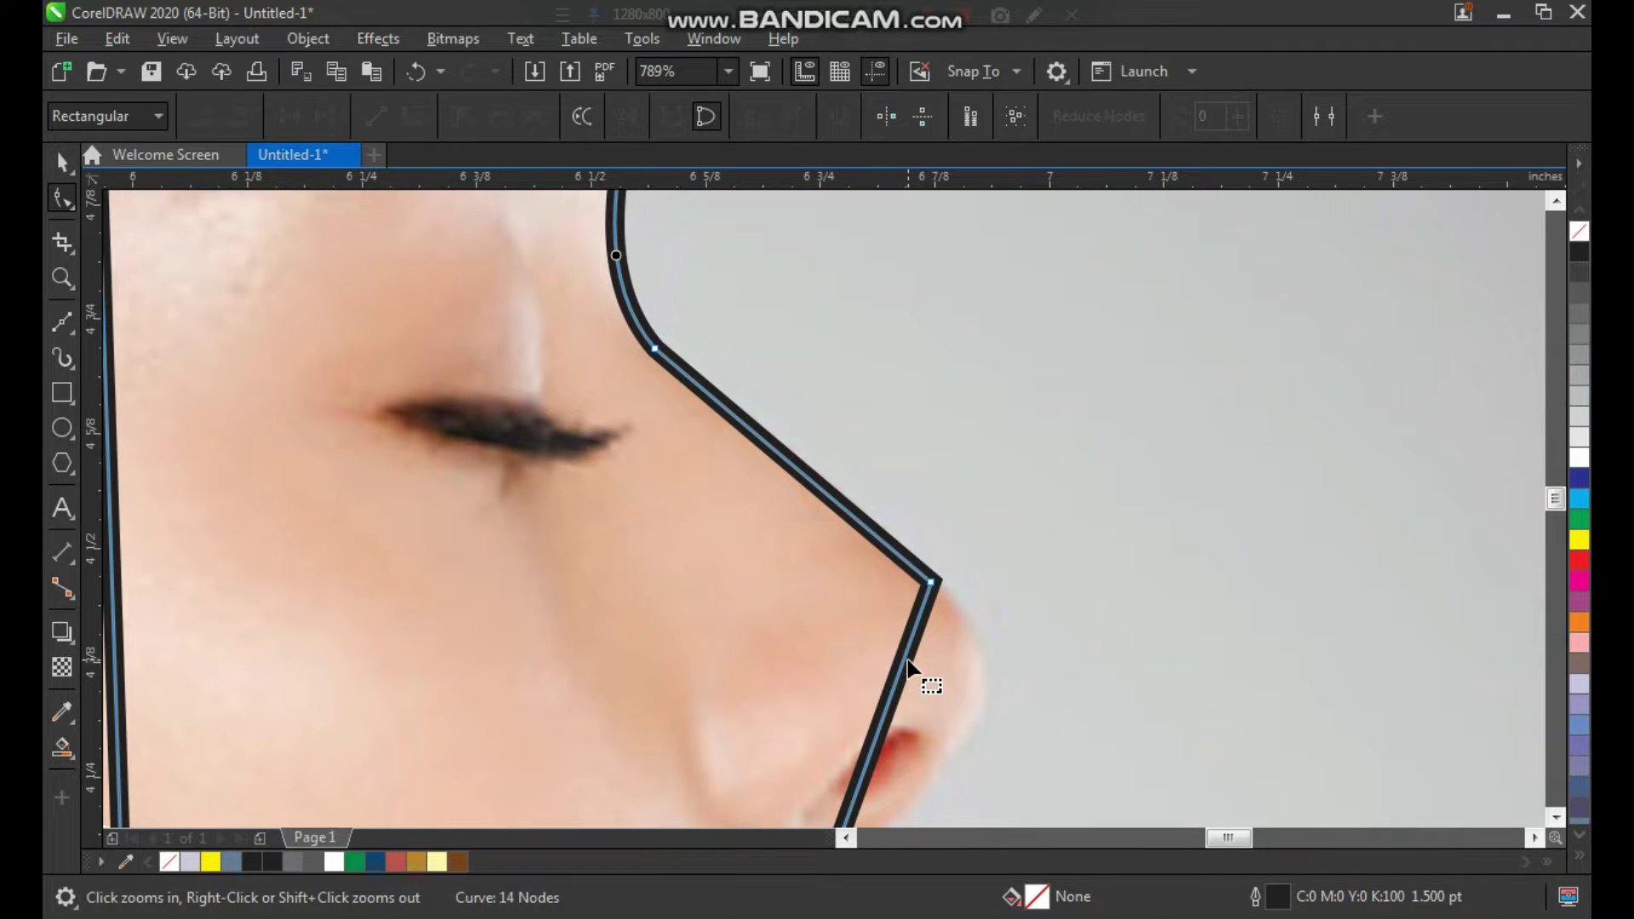
{"action": "left_click_drag", "start_coordinate": [905, 660], "coordinate": [959, 627]}
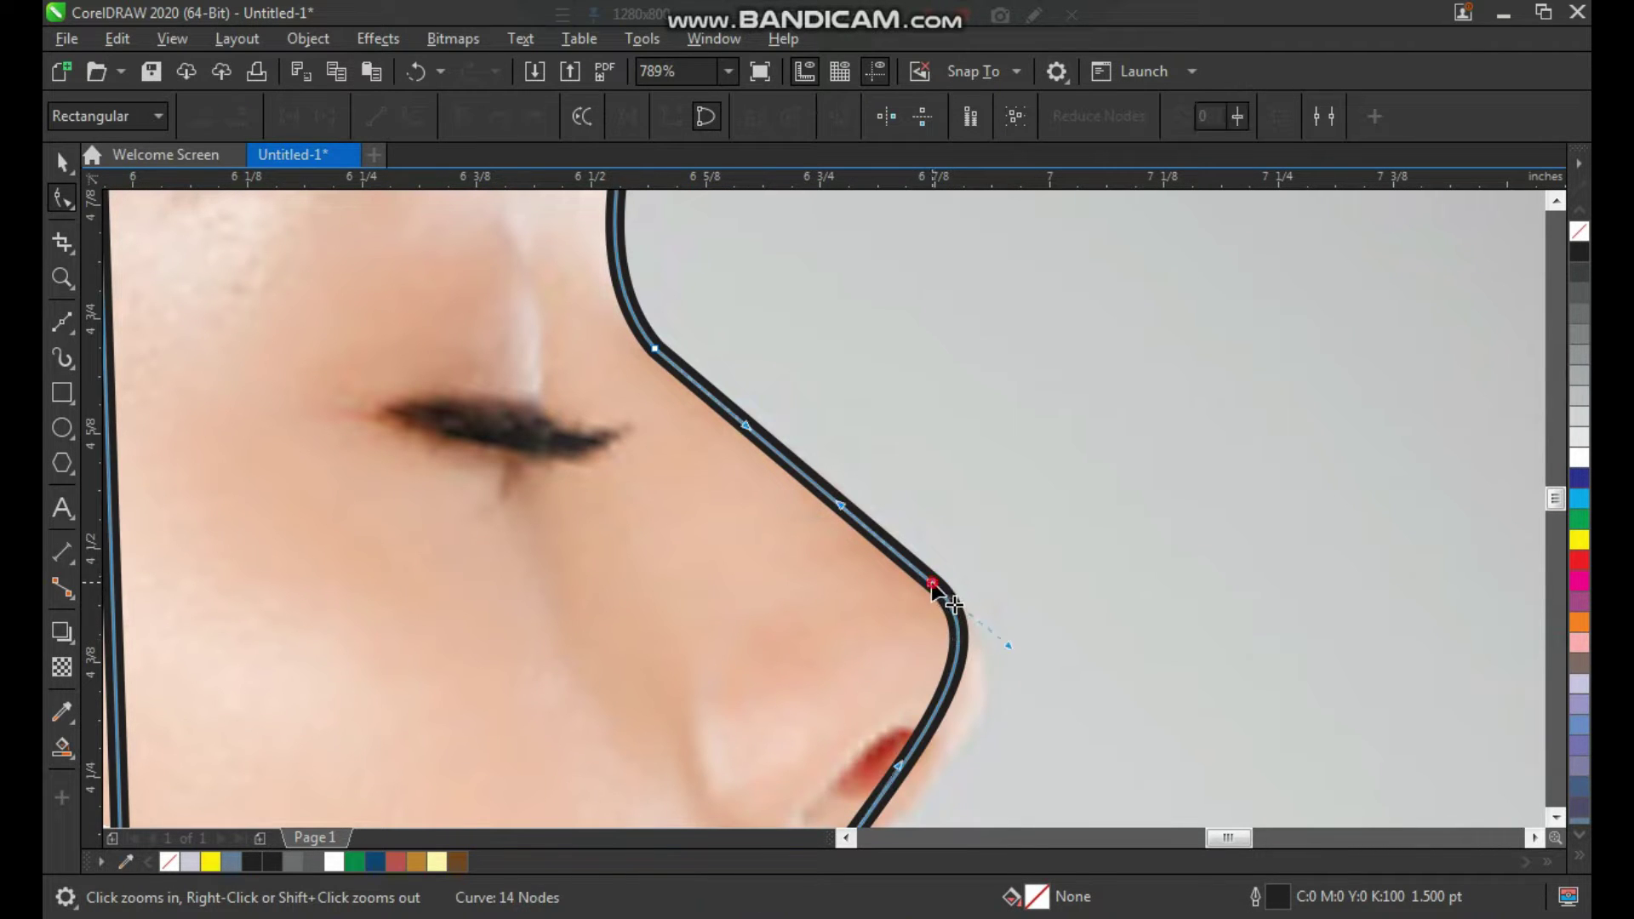
{"action": "scroll", "coordinate": [904, 570], "scroll_direction": "down", "scroll_amount": 1}
{"action": "key", "text": "F2"}
{"action": "left_click_drag", "start_coordinate": [818, 526], "coordinate": [988, 770]}
{"action": "left_click_drag", "start_coordinate": [816, 572], "coordinate": [948, 493]}
{"action": "left_click_drag", "start_coordinate": [962, 416], "coordinate": [978, 427]}
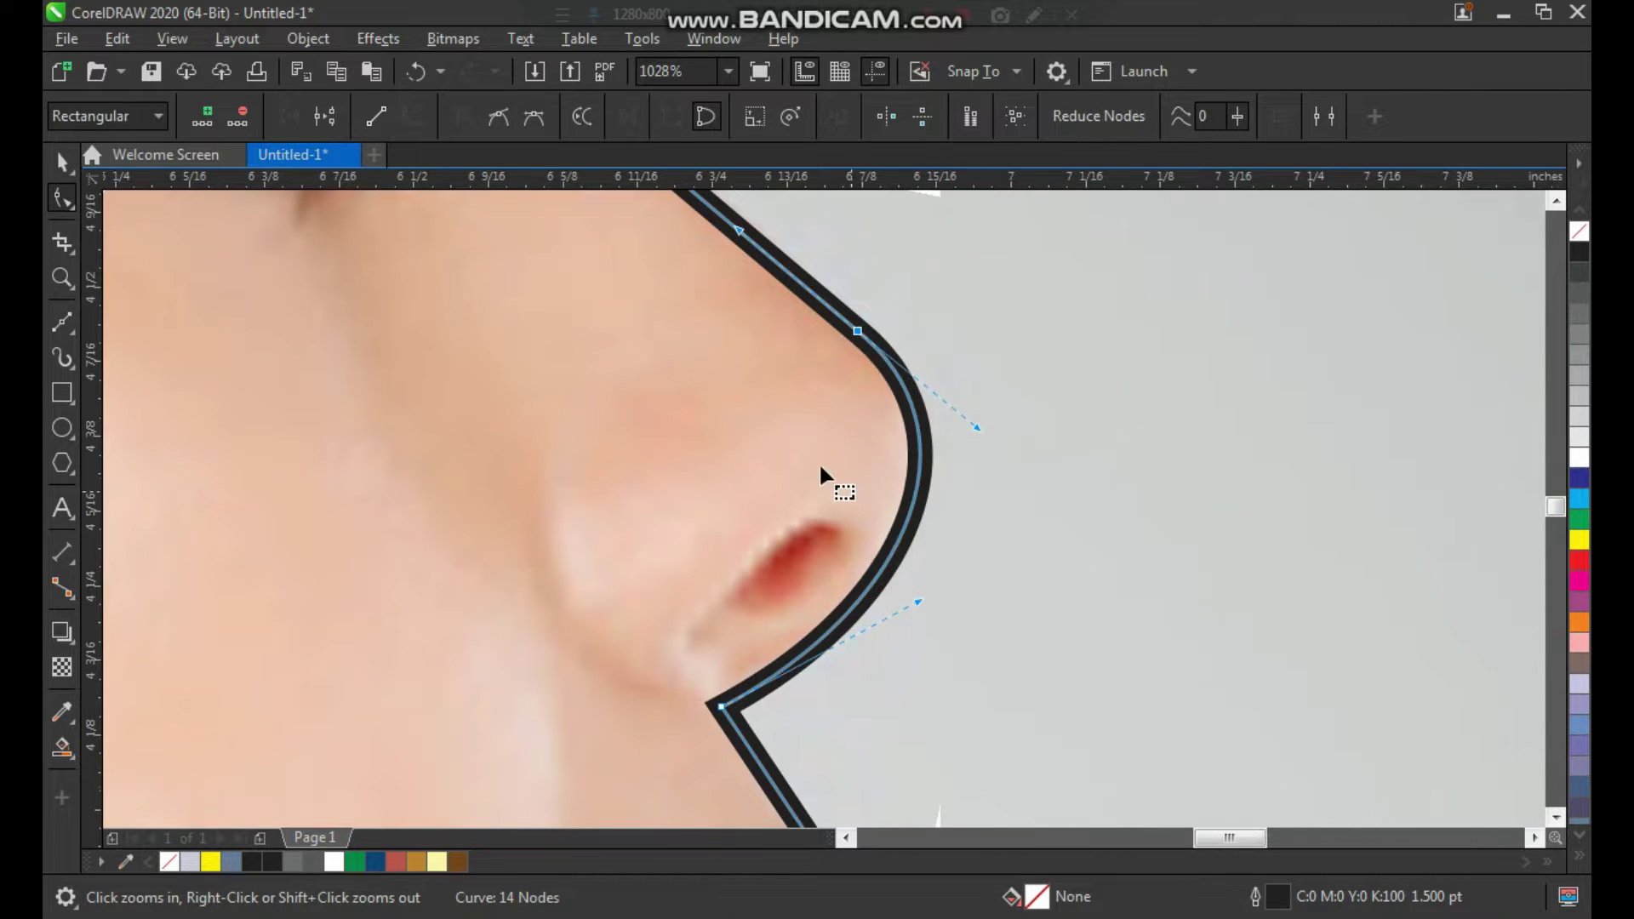
Step: Curve the segment between the base of the nose and the upper lip inward to follow the skin edge
{"action": "scroll", "coordinate": [851, 492], "scroll_direction": "down", "scroll_amount": 2}
{"action": "key", "text": "F2"}
{"action": "left_click_drag", "start_coordinate": [776, 500], "coordinate": [892, 653]}
{"action": "left_click_drag", "start_coordinate": [770, 410], "coordinate": [913, 728]}
Step: Bend the upper lip segment outward and adjust its handles to form a rounded lip
{"action": "scroll", "coordinate": [748, 514], "scroll_direction": "down", "scroll_amount": 1}
{"action": "key", "text": "F2"}
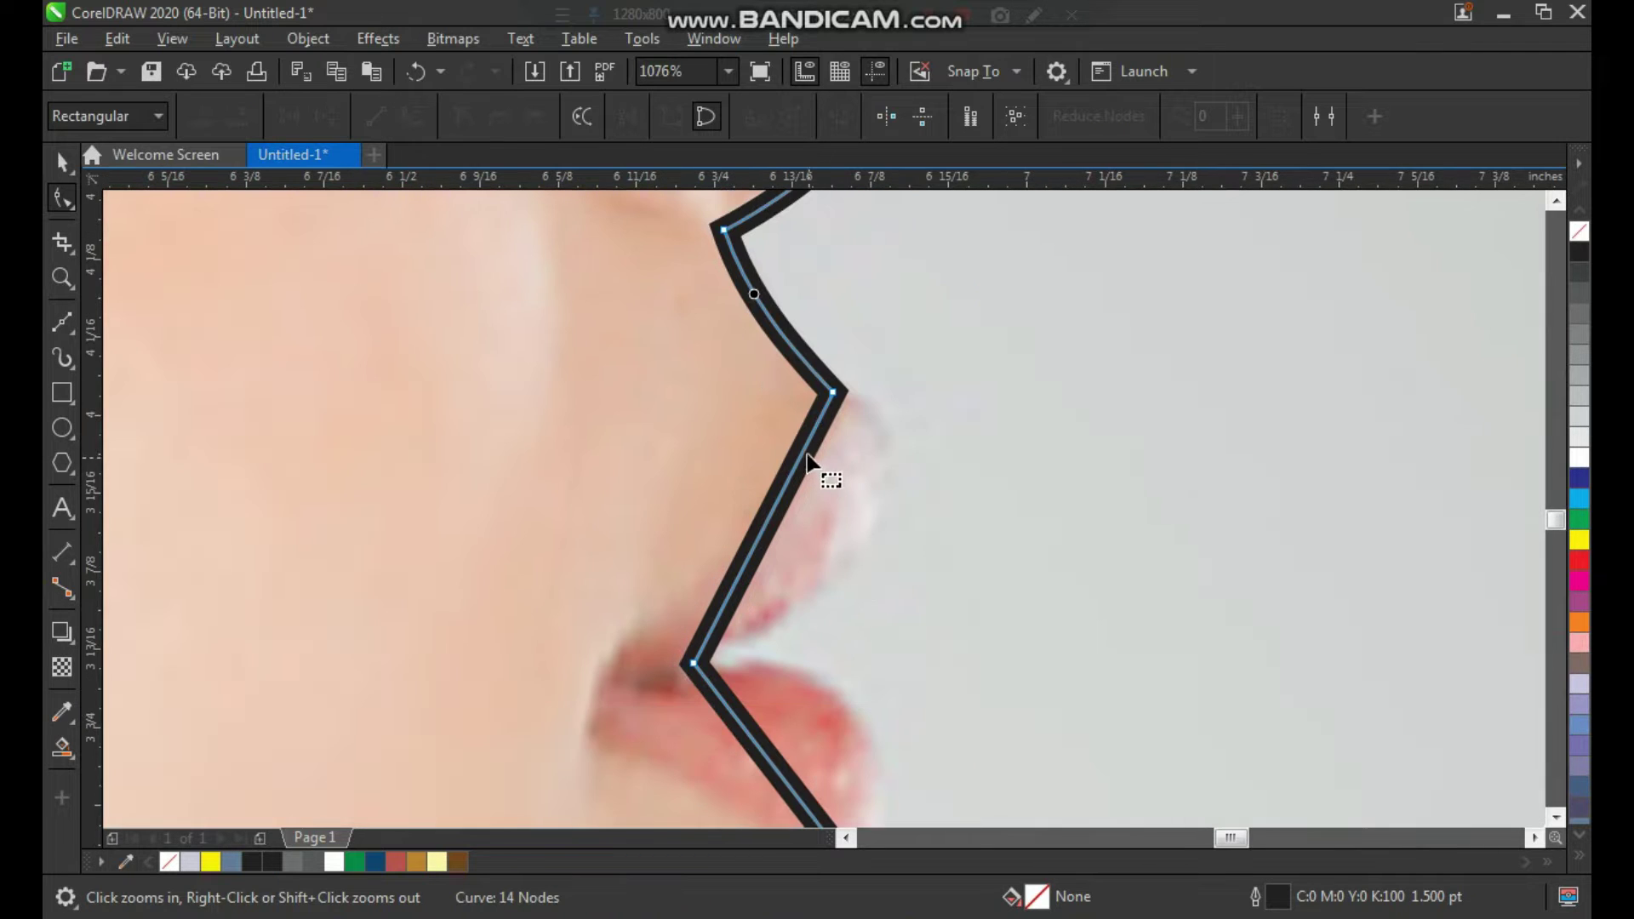
{"action": "left_click_drag", "start_coordinate": [803, 464], "coordinate": [873, 441]}
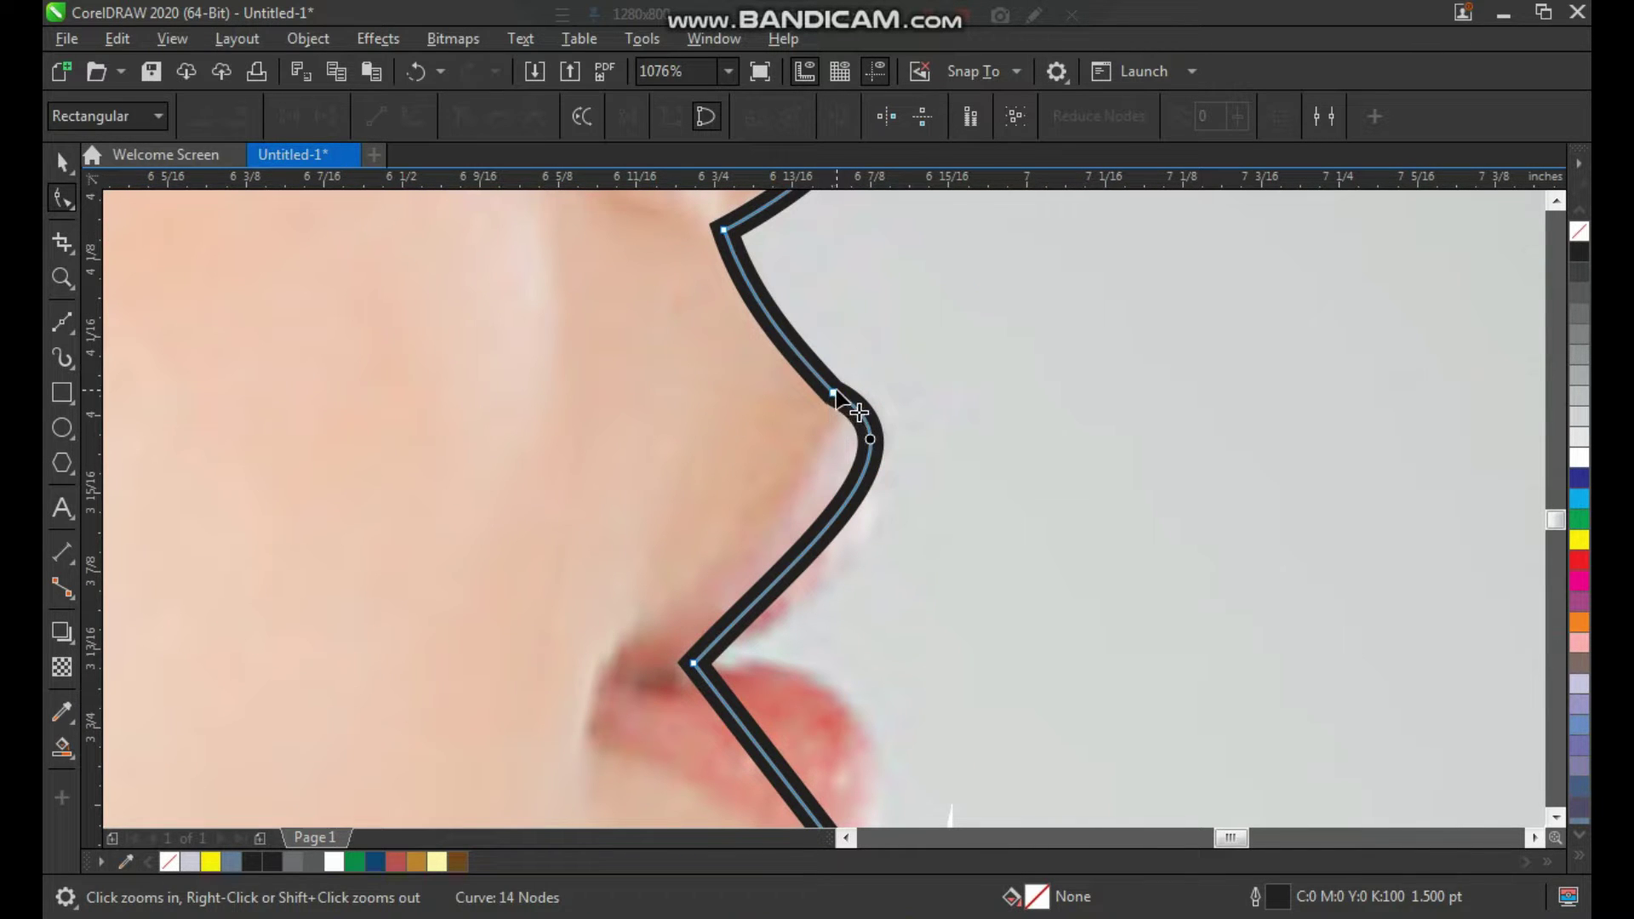
{"action": "left_click", "coordinate": [834, 392]}
{"action": "left_click_drag", "start_coordinate": [789, 566], "coordinate": [838, 618]}
{"action": "left_click_drag", "start_coordinate": [937, 446], "coordinate": [920, 461]}
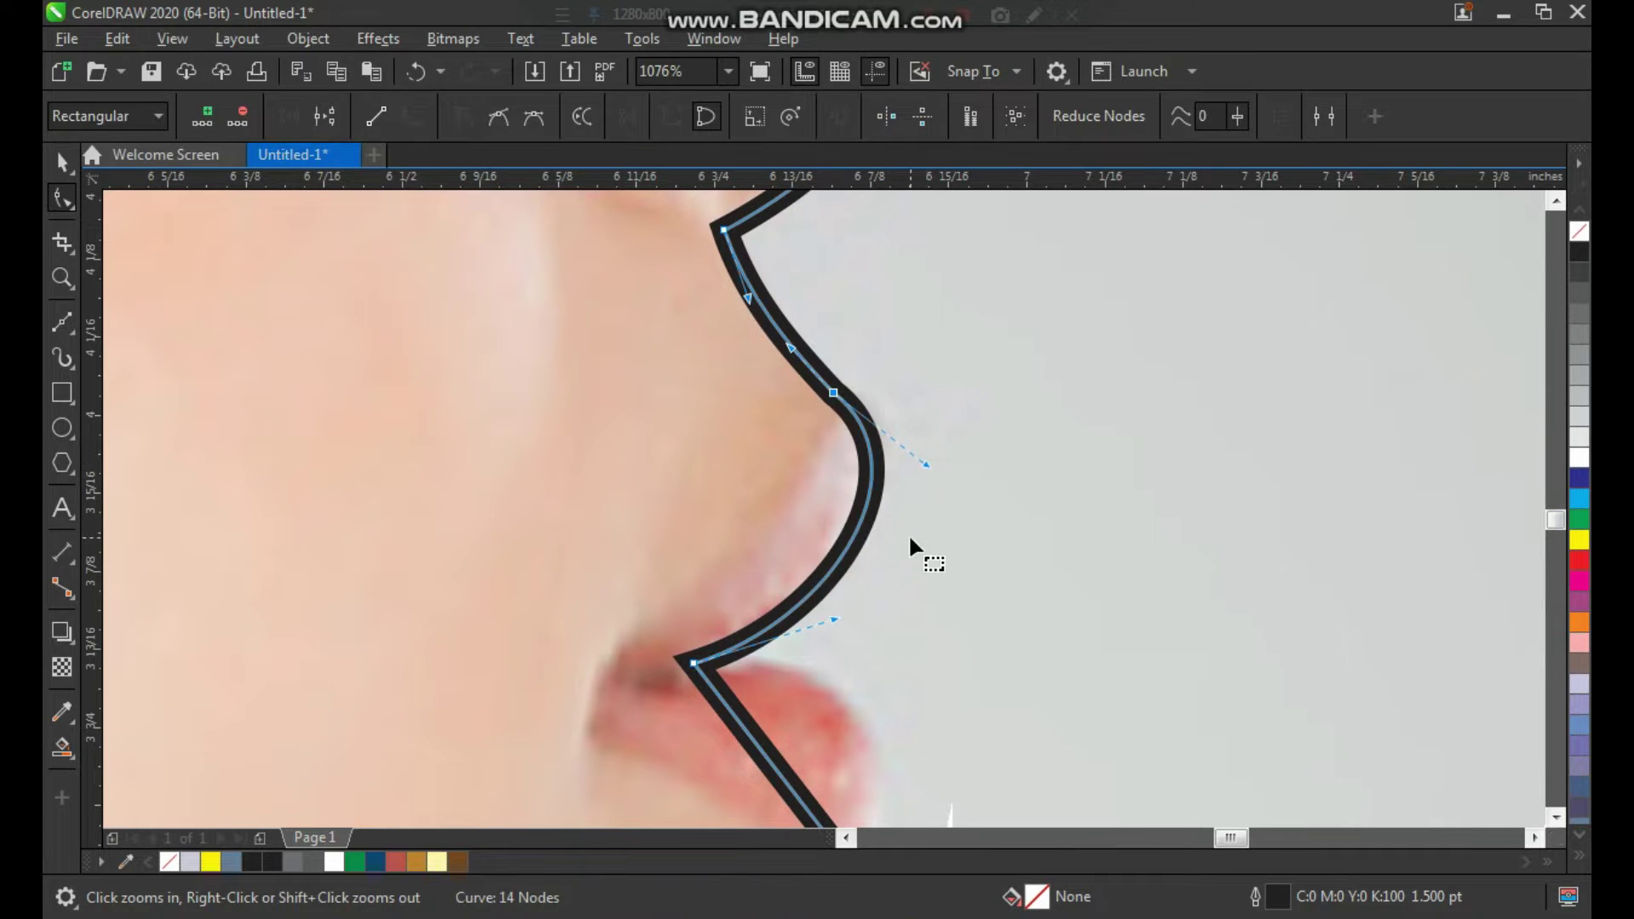
Step: Shape the lower lip segment into a full outward curve from the mouth corner to the lip's lower edge
{"action": "scroll", "coordinate": [851, 467], "scroll_direction": "down", "scroll_amount": 1}
{"action": "key", "text": "F2"}
{"action": "left_click_drag", "start_coordinate": [740, 520], "coordinate": [918, 785]}
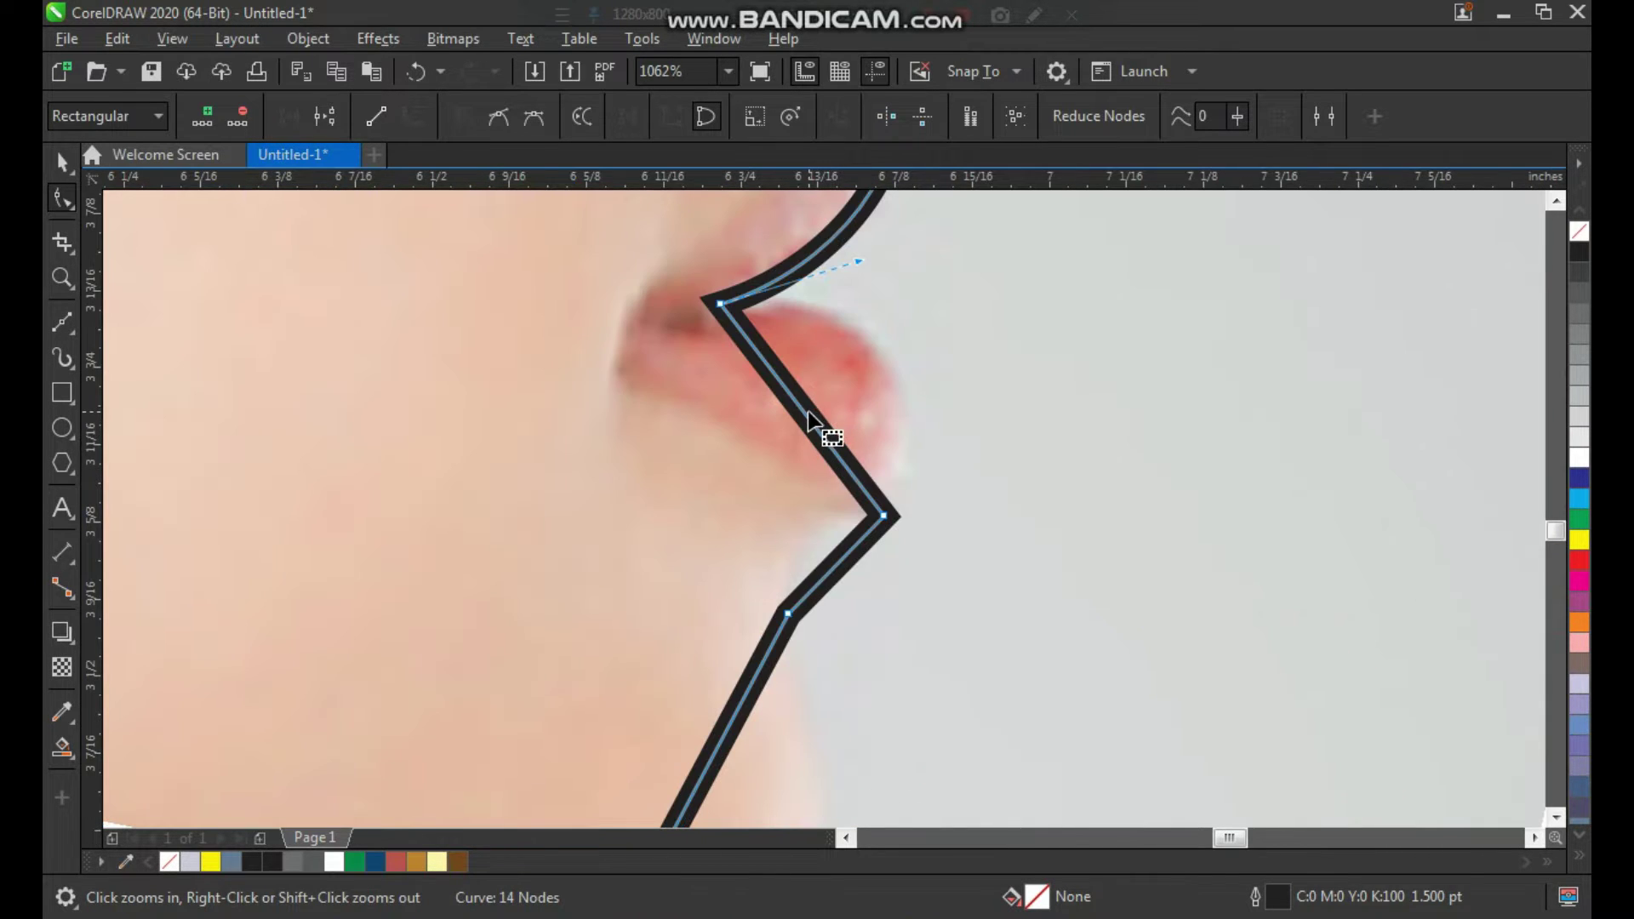
{"action": "left_click_drag", "start_coordinate": [806, 415], "coordinate": [941, 375]}
{"action": "left_click", "coordinate": [721, 304]}
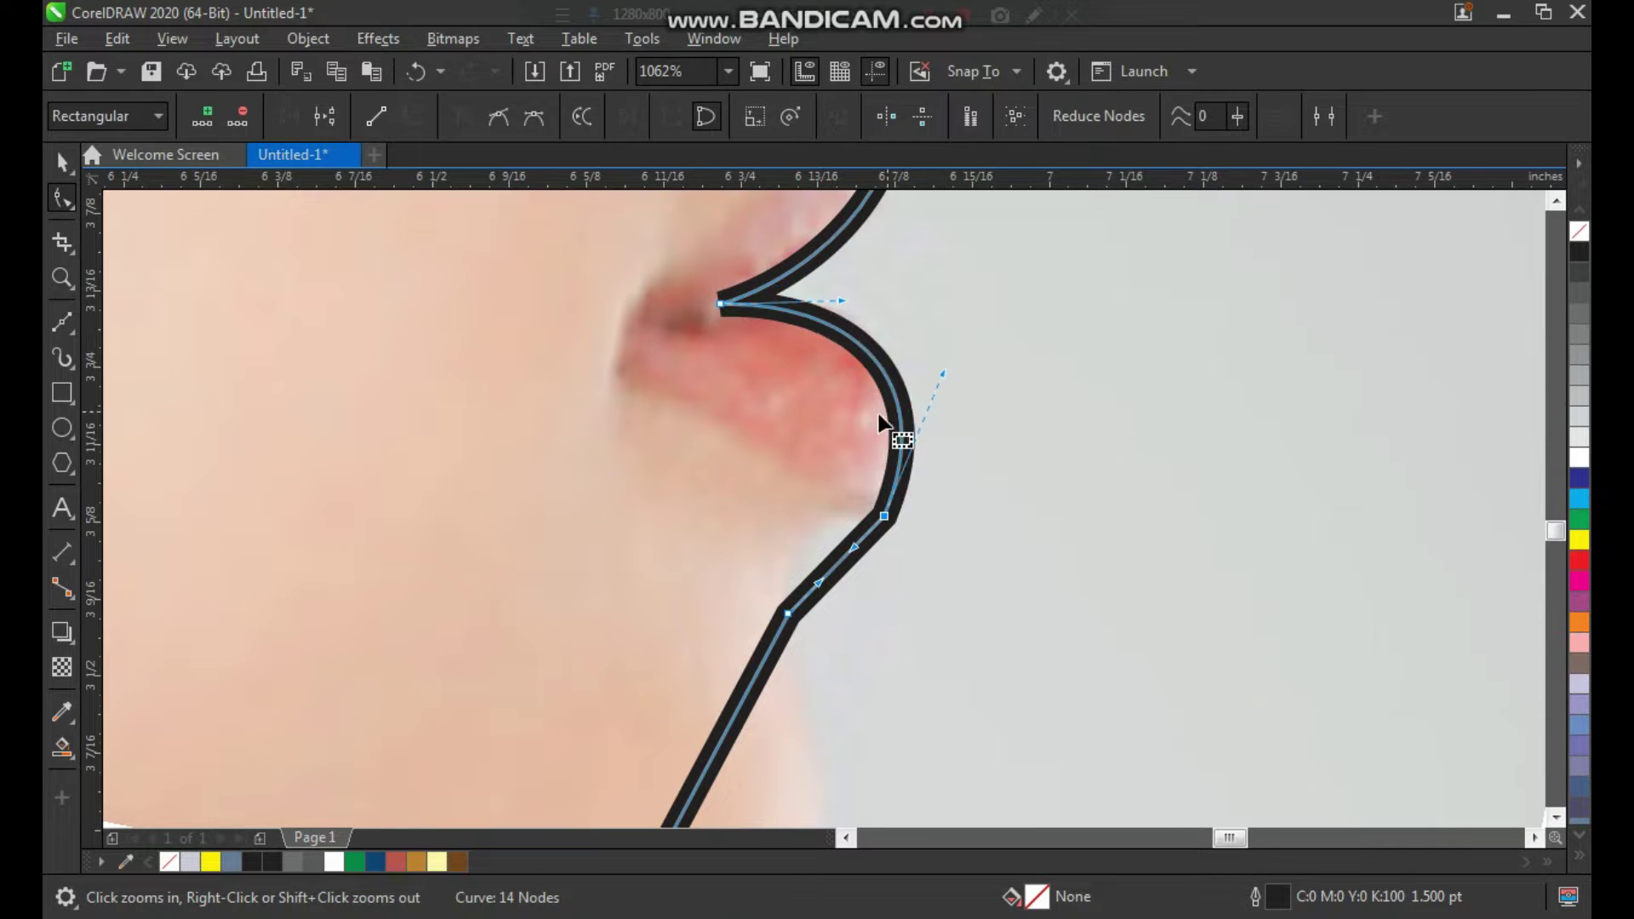
Step: Bend the short segment below the lower lip inward to form the hollow above the chin
{"action": "scroll", "coordinate": [877, 419], "scroll_direction": "down", "scroll_amount": 2}
{"action": "scroll", "coordinate": [845, 507], "scroll_direction": "up", "scroll_amount": 3}
{"action": "left_click_drag", "start_coordinate": [883, 431], "coordinate": [848, 408]}
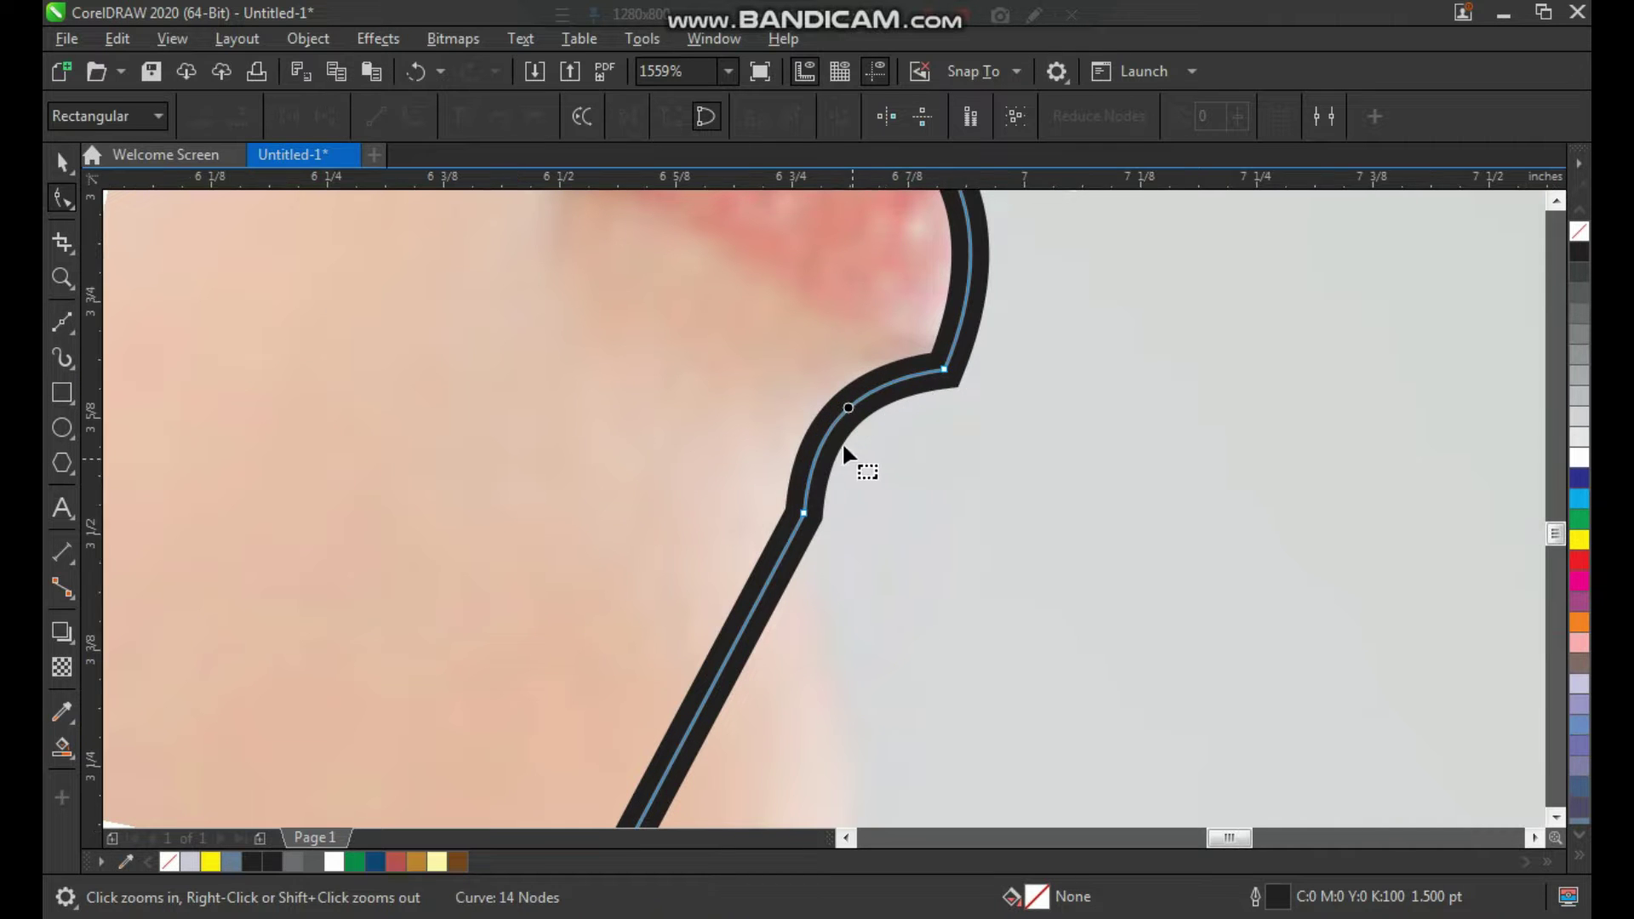
Step: Round the chin segment outward and adjust its handles to follow the chin in the photo
{"action": "scroll", "coordinate": [857, 457], "scroll_direction": "down", "scroll_amount": 3}
{"action": "scroll", "coordinate": [788, 518], "scroll_direction": "up", "scroll_amount": 2}
{"action": "left_click_drag", "start_coordinate": [782, 519], "coordinate": [894, 549]}
{"action": "left_click", "coordinate": [882, 326]}
{"action": "scroll", "coordinate": [854, 412], "scroll_direction": "down", "scroll_amount": 3}
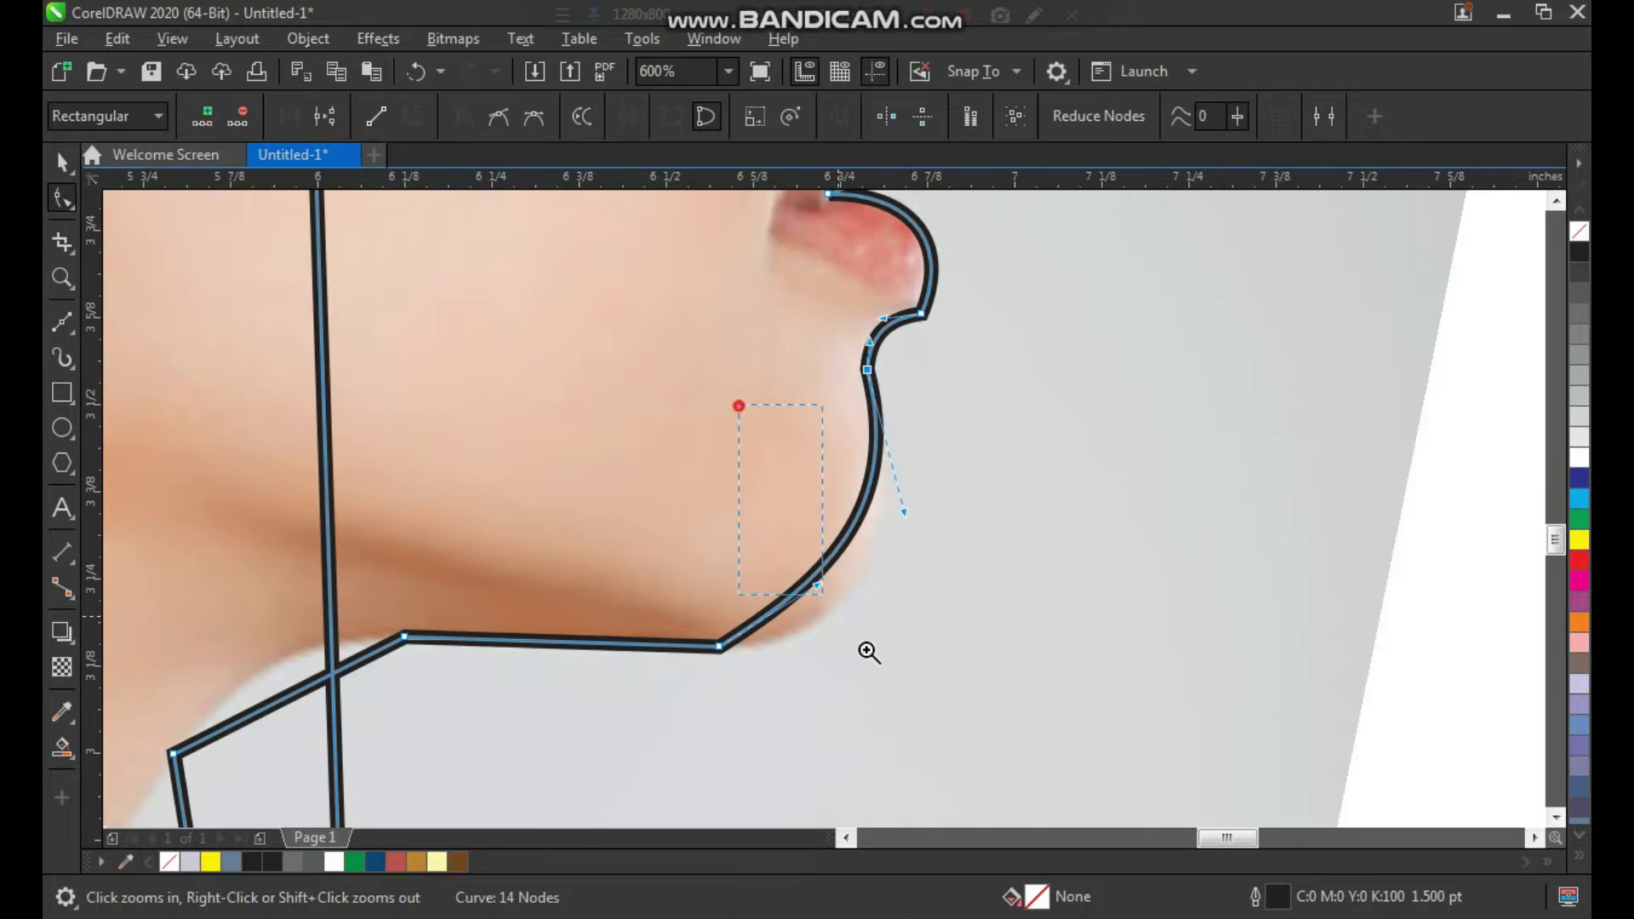
{"action": "scroll", "coordinate": [740, 401], "scroll_direction": "up", "scroll_amount": 3}
{"action": "left_click", "coordinate": [825, 555]}
{"action": "left_click_drag", "start_coordinate": [866, 609], "coordinate": [919, 686]}
Step: Bend the segment along the jaw's underside slightly to match the photo's edge
{"action": "scroll", "coordinate": [959, 481], "scroll_direction": "down", "scroll_amount": 4}
{"action": "scroll", "coordinate": [750, 702], "scroll_direction": "up", "scroll_amount": 2}
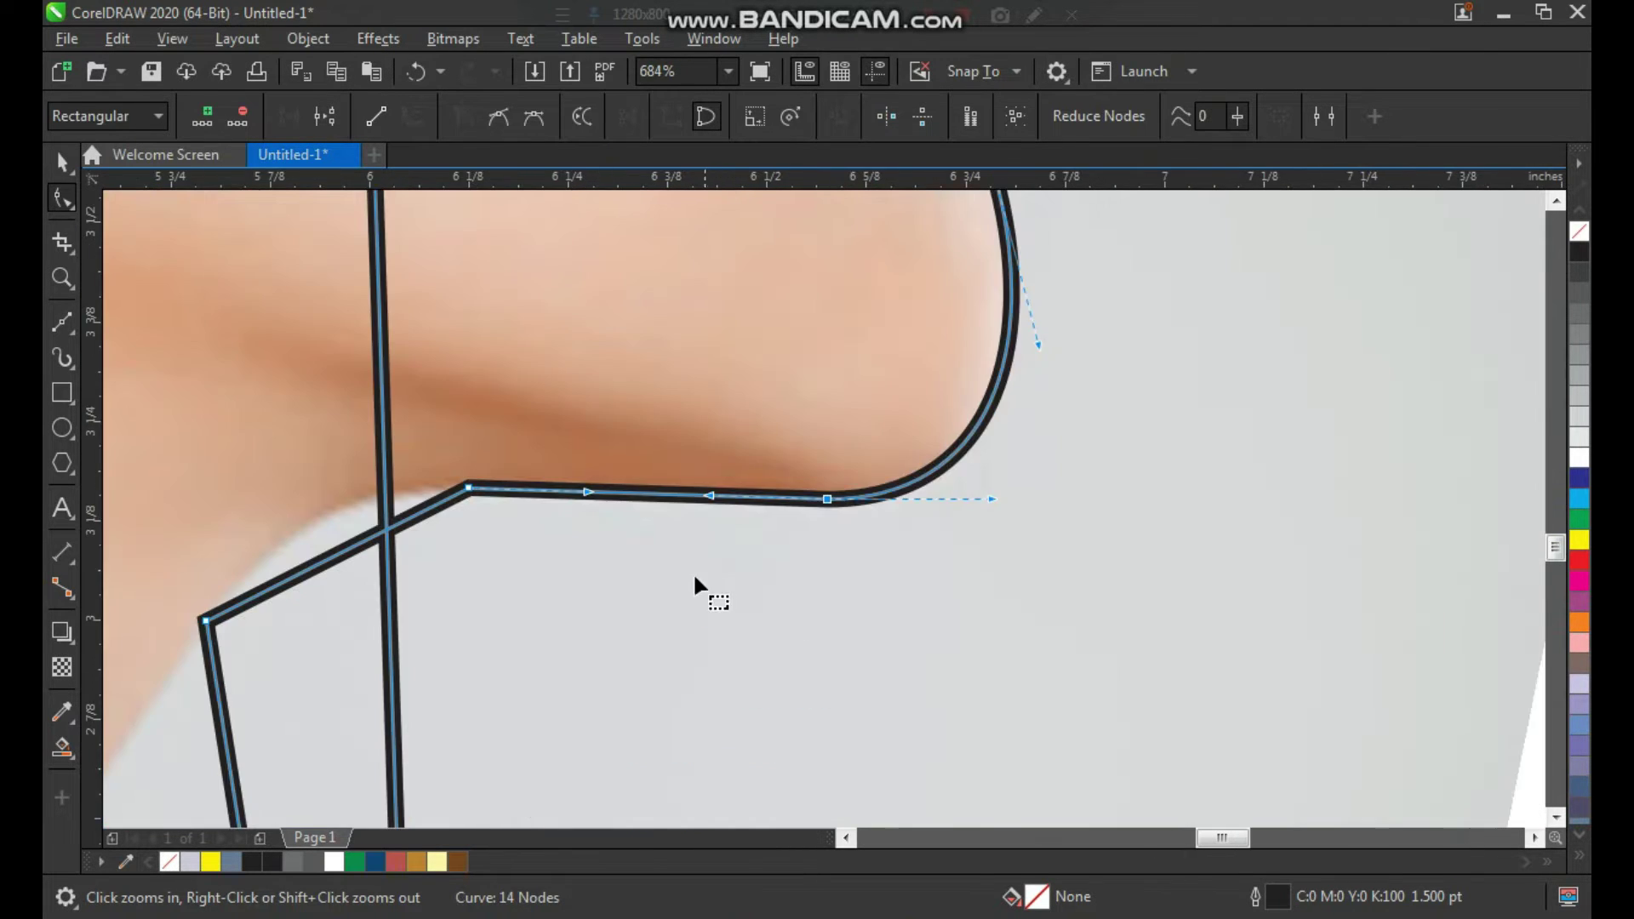
{"action": "left_click", "coordinate": [629, 502]}
{"action": "key", "text": "F3"}
{"action": "key", "text": "F2"}
{"action": "left_click_drag", "start_coordinate": [820, 405], "coordinate": [503, 620]}
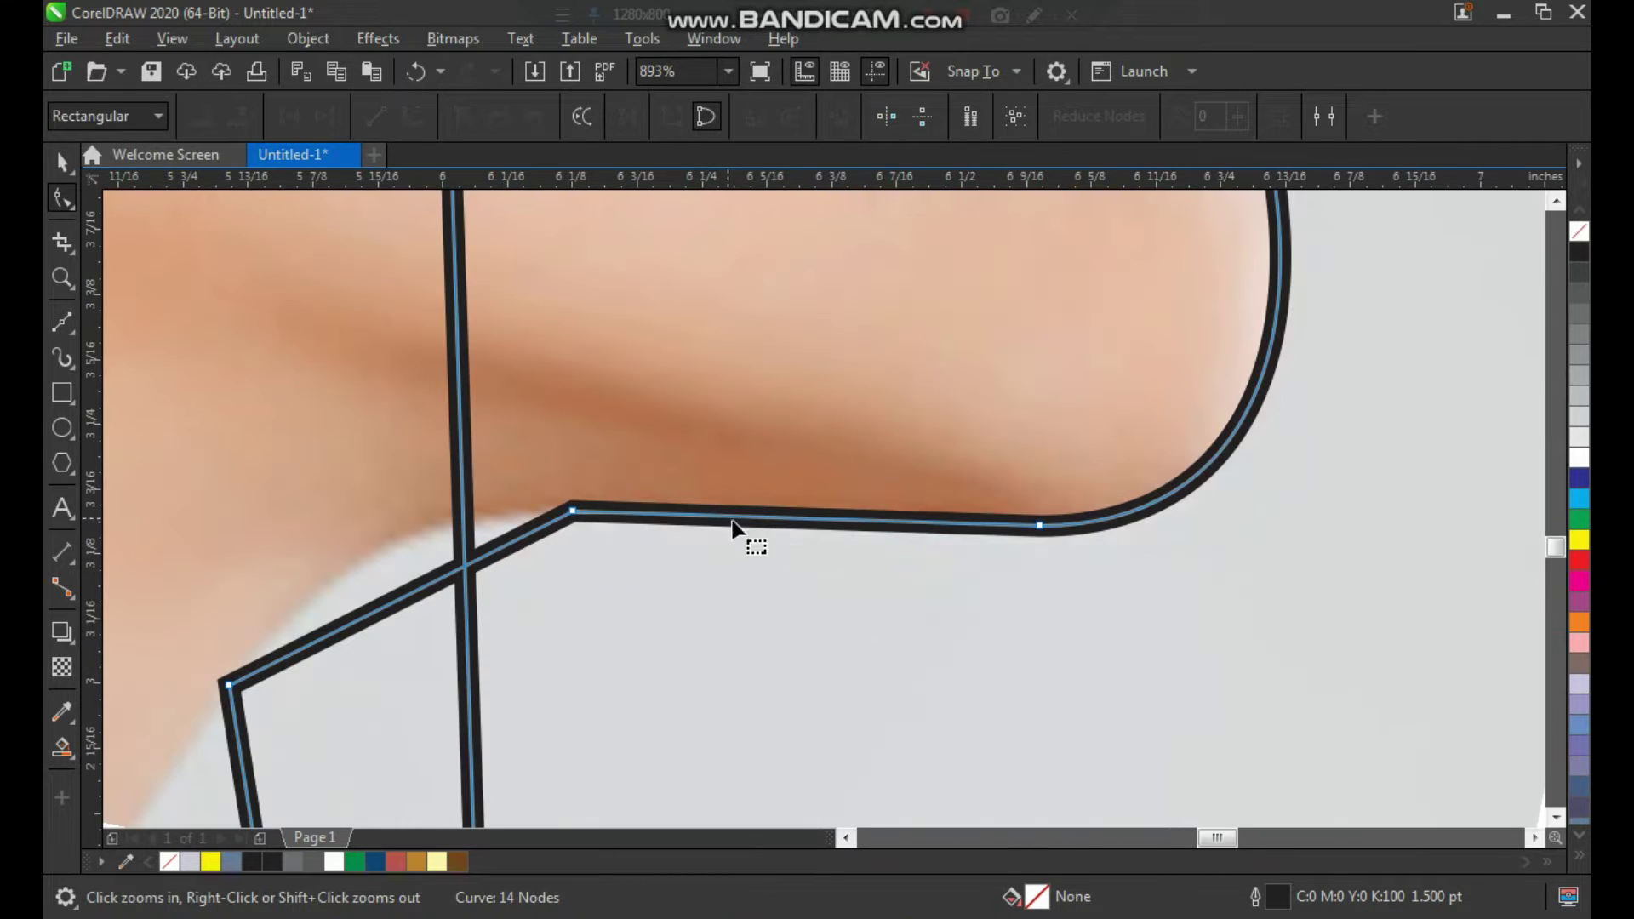
{"action": "left_click_drag", "start_coordinate": [778, 521], "coordinate": [783, 509]}
Step: Curve the segment from the jaw to the throat and adjust the jaw node's handle for a smoother transition
{"action": "left_click_drag", "start_coordinate": [434, 588], "coordinate": [415, 531]}
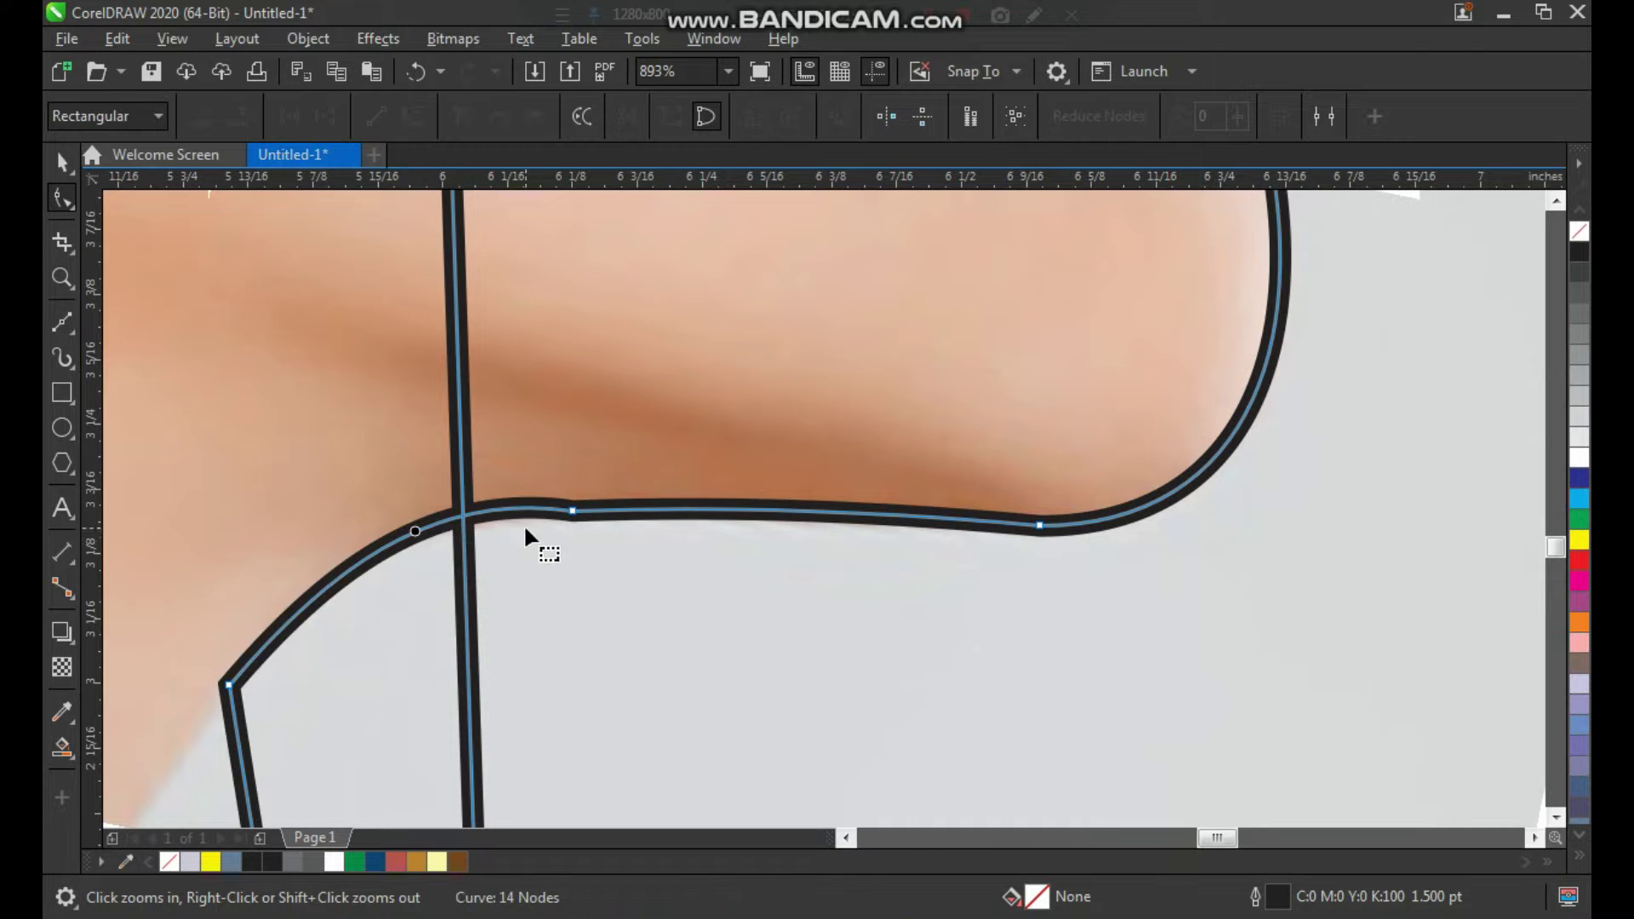
{"action": "left_click", "coordinate": [574, 510]}
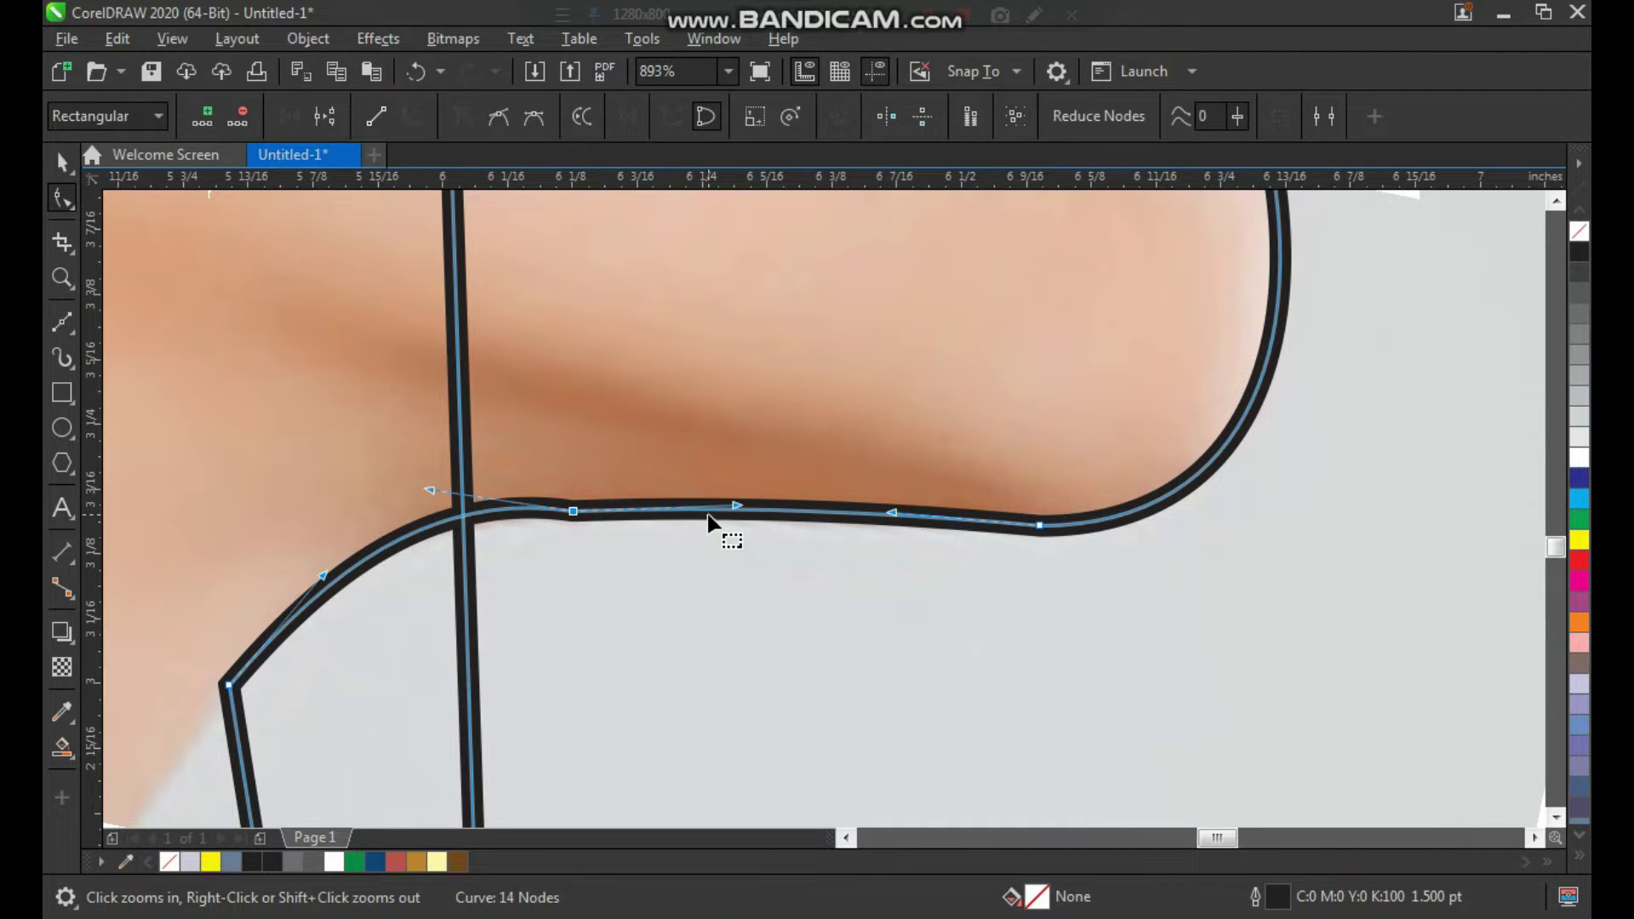
{"action": "left_click_drag", "start_coordinate": [738, 509], "coordinate": [740, 523]}
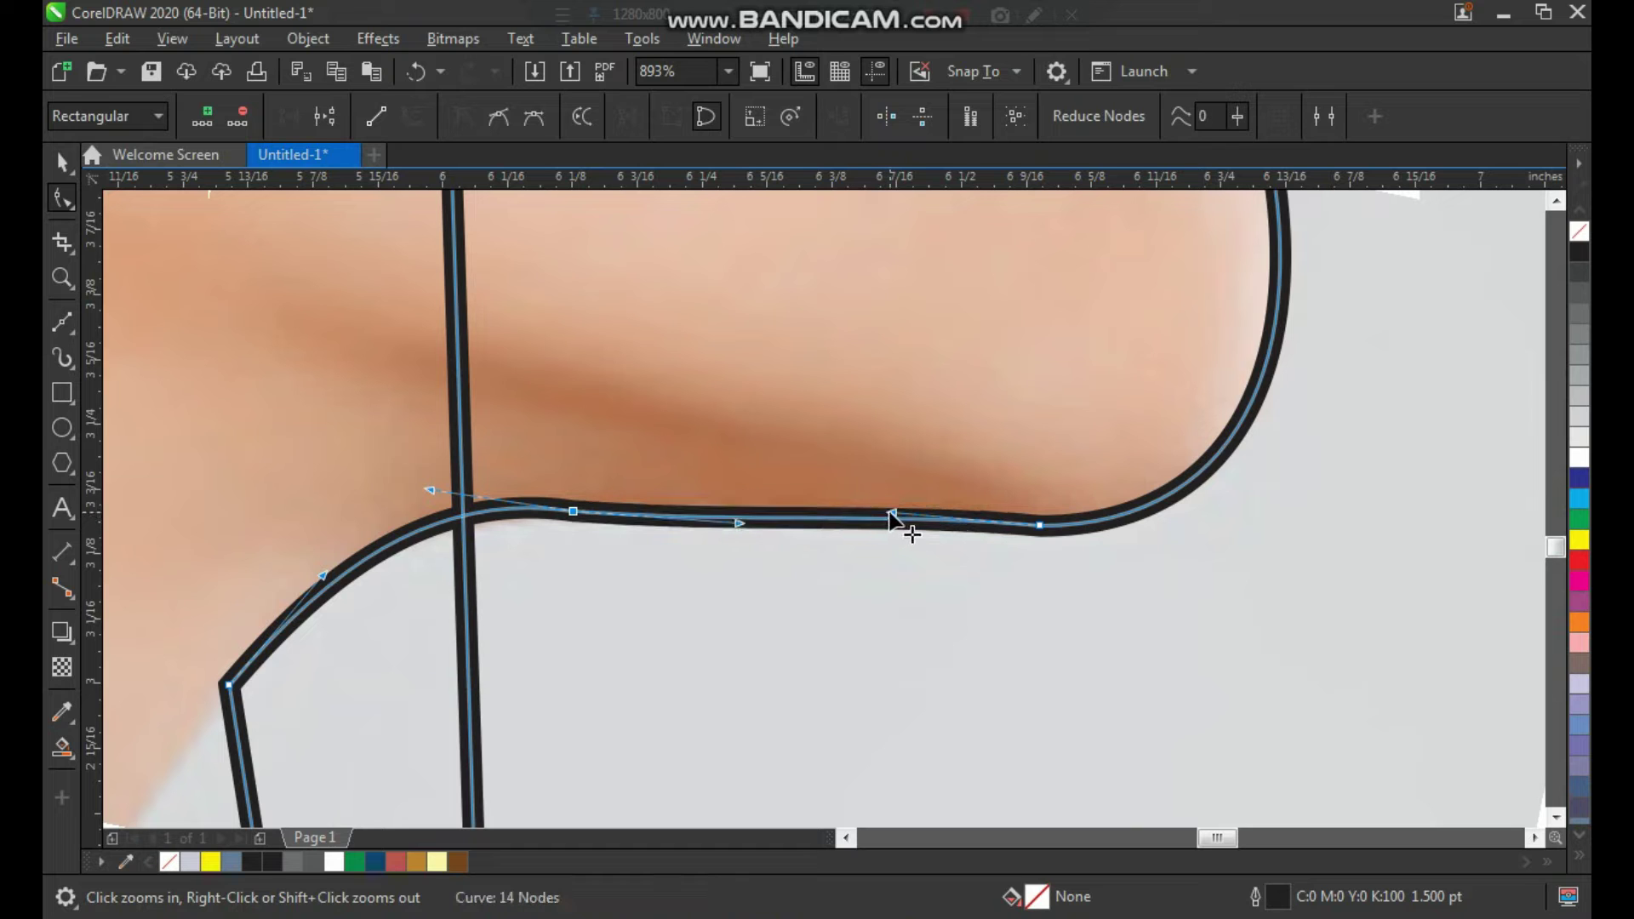
{"action": "left_click", "coordinate": [892, 514]}
Step: Reshape the long straight closing line into an S-curve sweeping back across the neck from the hairline to the lower tip
{"action": "scroll", "coordinate": [635, 504], "scroll_direction": "down", "scroll_amount": 2}
{"action": "scroll", "coordinate": [635, 510], "scroll_direction": "down", "scroll_amount": 3}
{"action": "left_click_drag", "start_coordinate": [437, 303], "coordinate": [742, 751]}
{"action": "left_click_drag", "start_coordinate": [613, 454], "coordinate": [867, 784]}
{"action": "scroll", "coordinate": [884, 804], "scroll_direction": "down", "scroll_amount": 2}
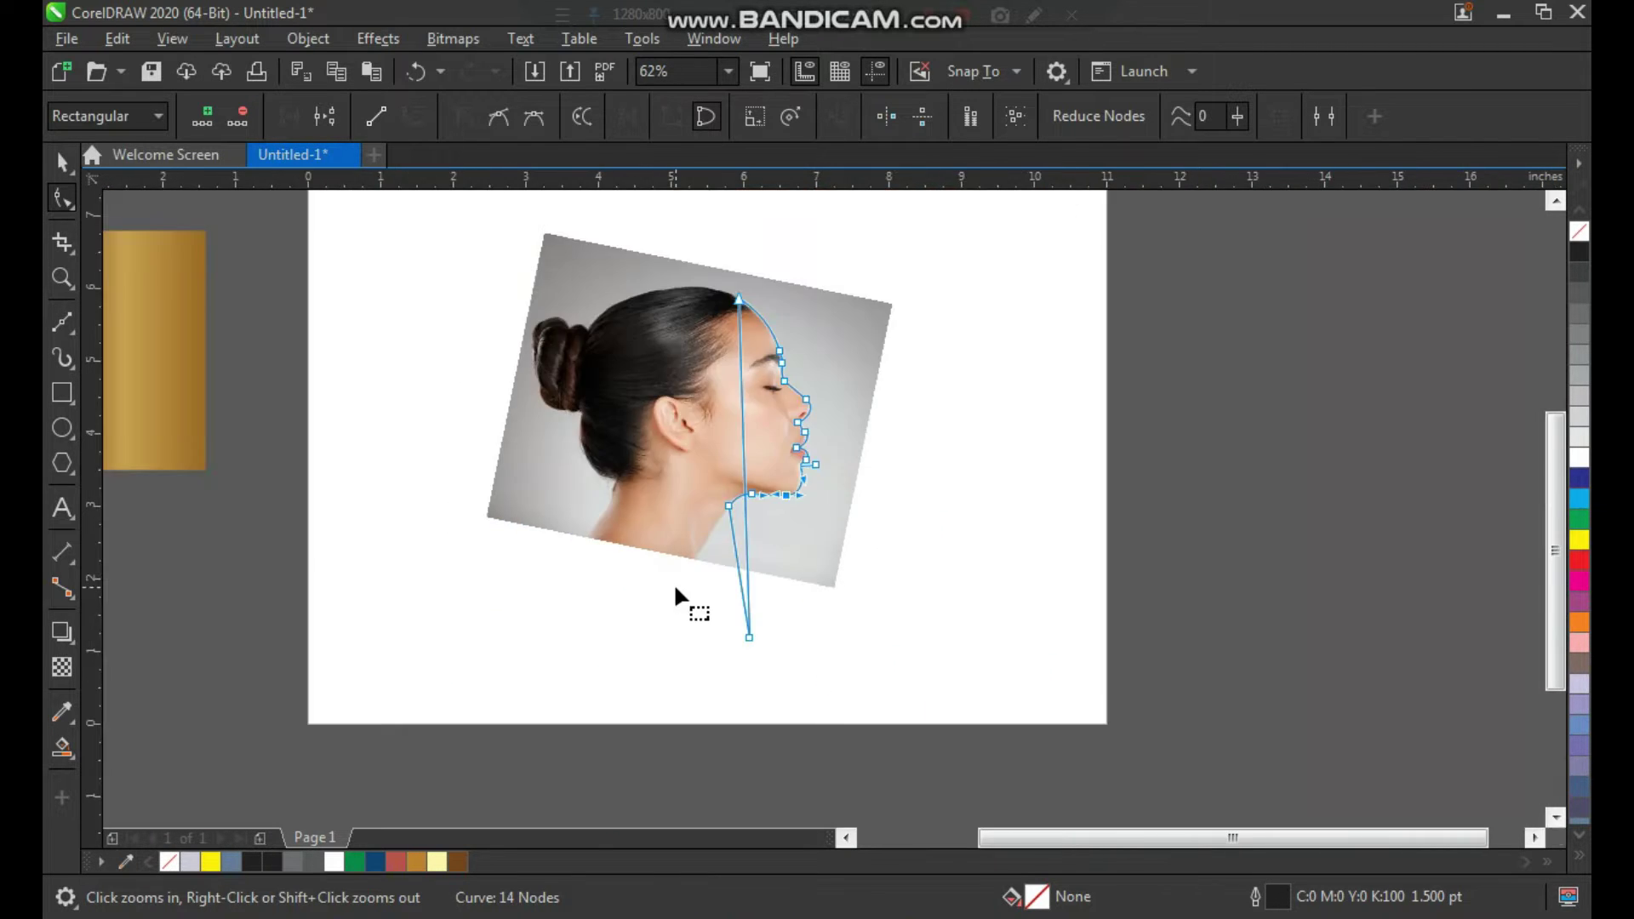
{"action": "left_click_drag", "start_coordinate": [643, 264], "coordinate": [939, 694]}
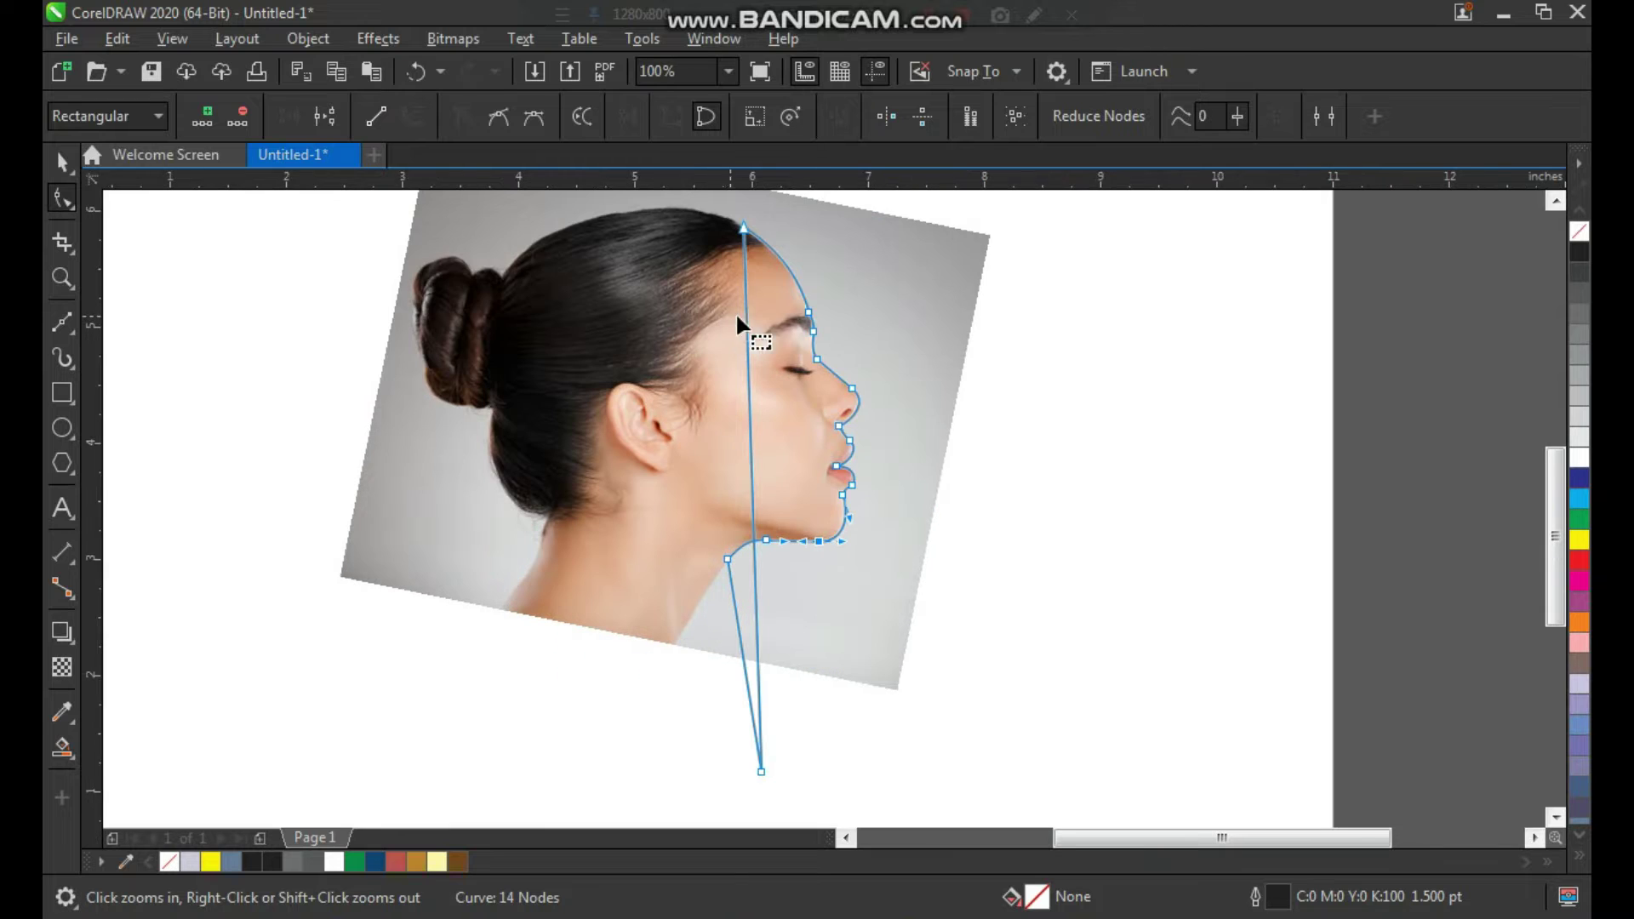
{"action": "left_click", "coordinate": [750, 246]}
{"action": "left_click", "coordinate": [744, 230]}
{"action": "left_click_drag", "start_coordinate": [755, 593], "coordinate": [489, 589]}
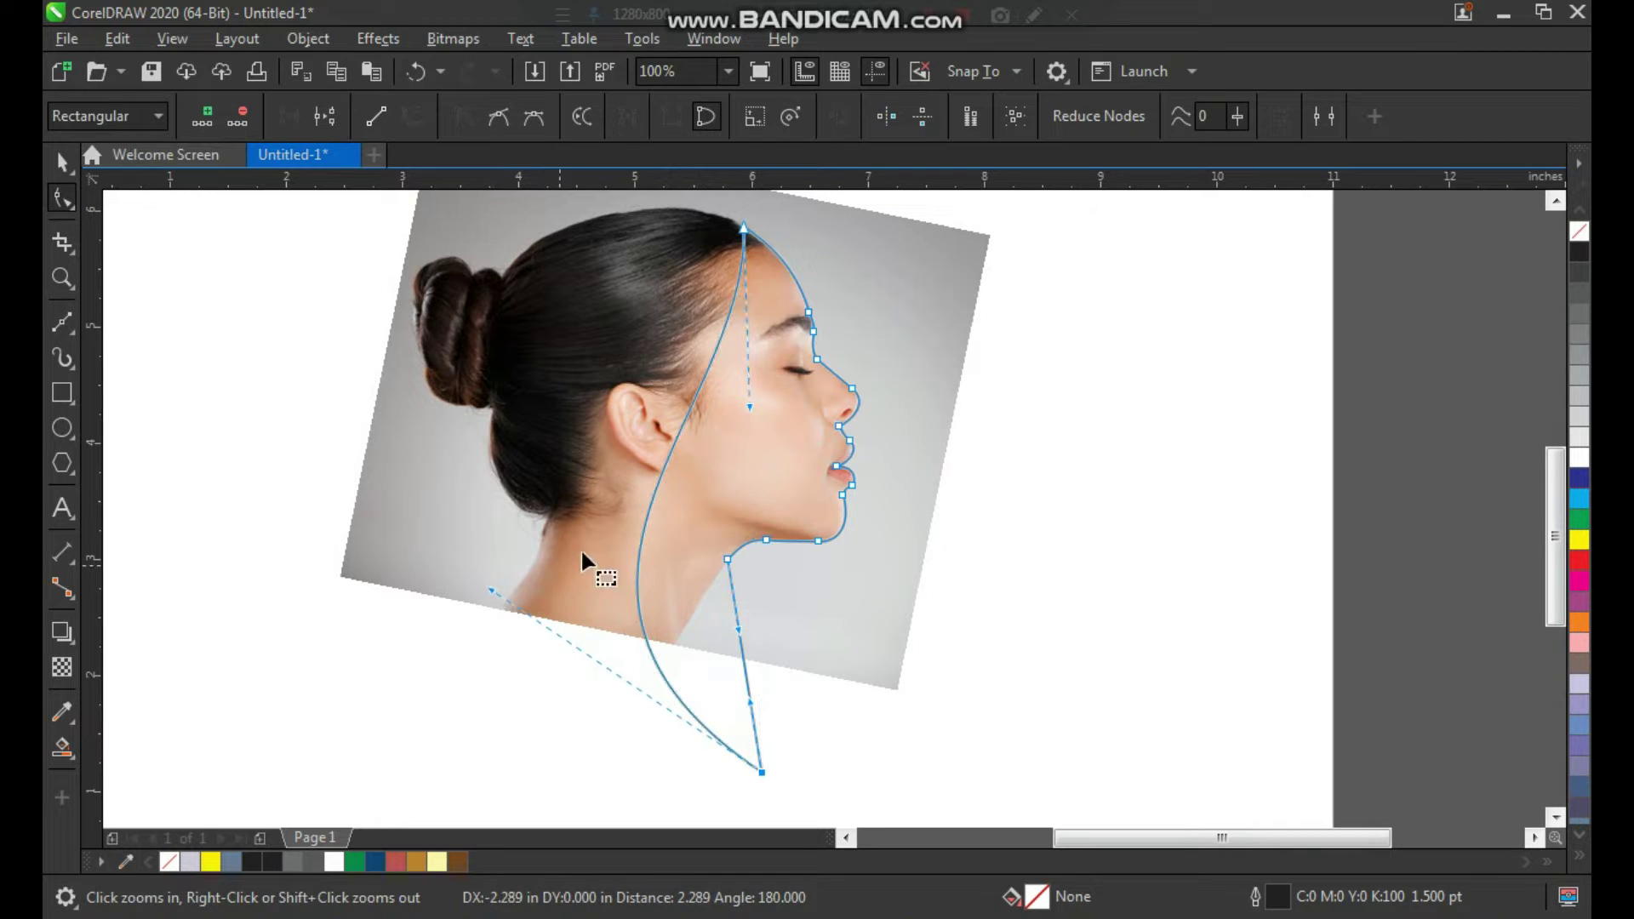
{"action": "left_click_drag", "start_coordinate": [748, 409], "coordinate": [790, 458]}
{"action": "left_click_drag", "start_coordinate": [491, 588], "coordinate": [455, 576]}
Step: Bend the front neck segment into an arc from the throat to the lower tip and refine its handles
{"action": "left_click_drag", "start_coordinate": [672, 488], "coordinate": [967, 769]}
{"action": "left_click_drag", "start_coordinate": [673, 552], "coordinate": [599, 553]}
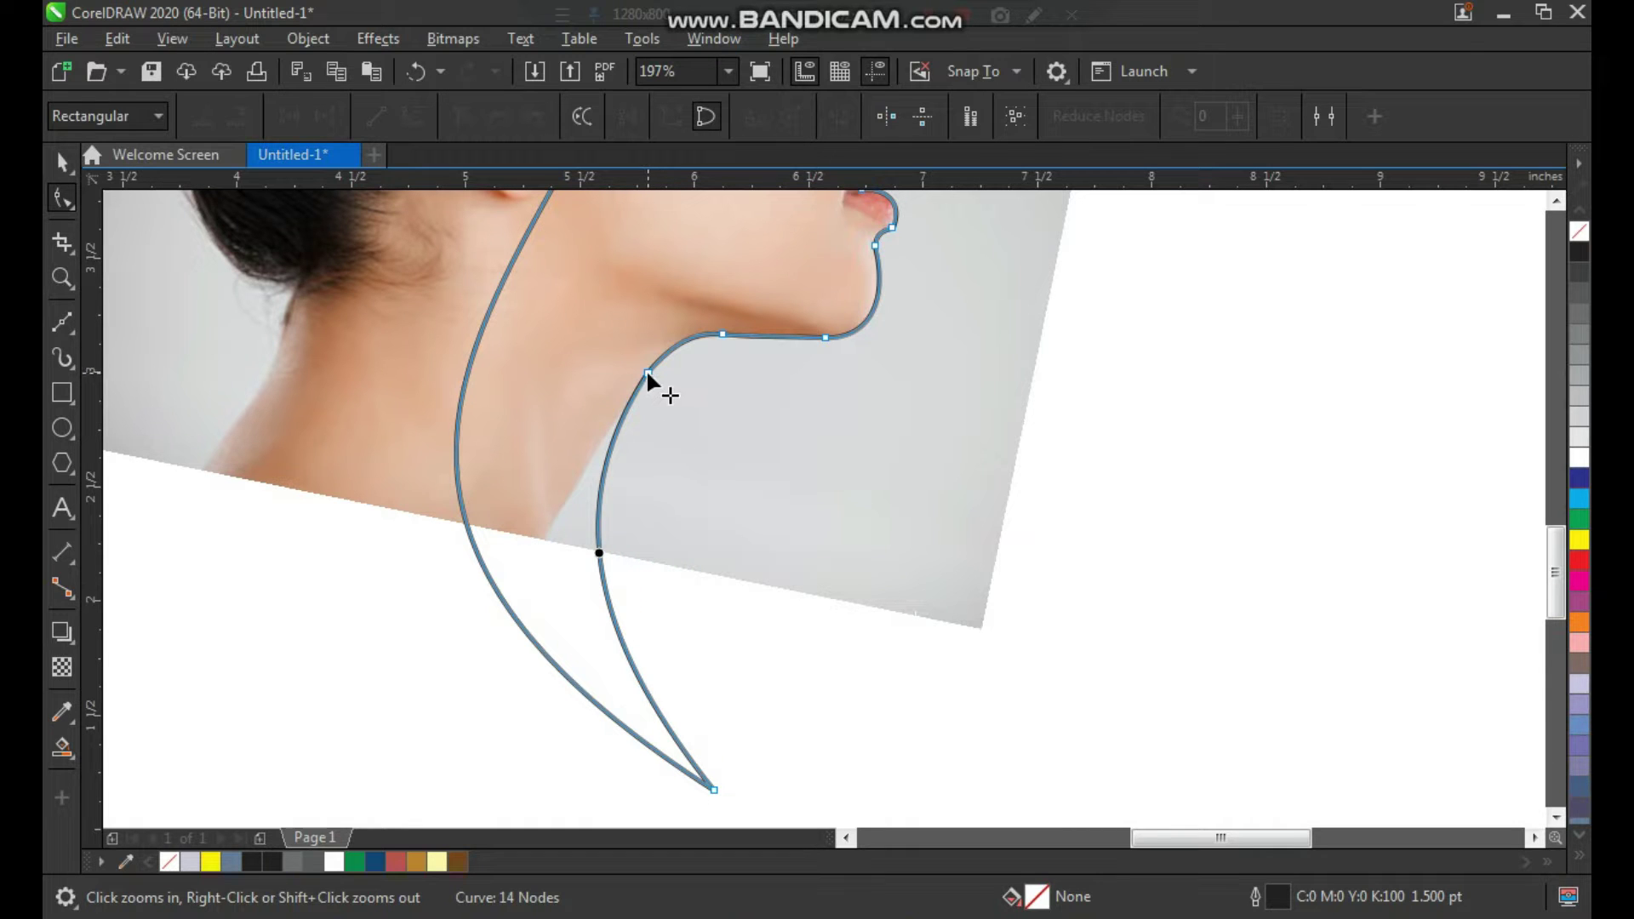
{"action": "left_click", "coordinate": [647, 374]}
{"action": "left_click_drag", "start_coordinate": [605, 653], "coordinate": [588, 686]}
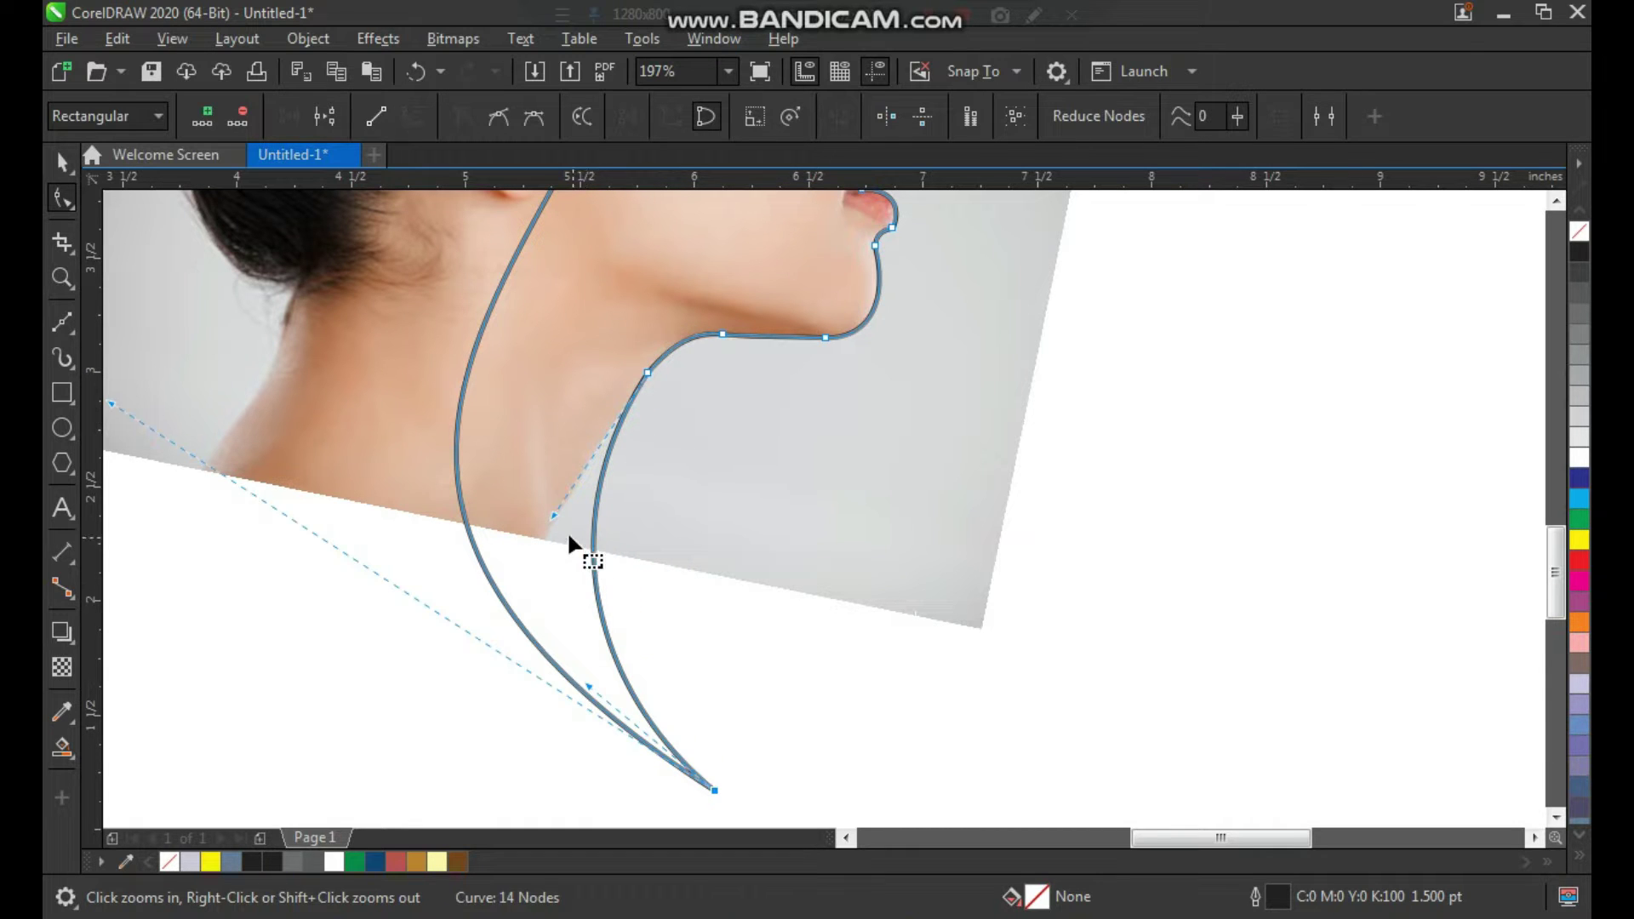
{"action": "left_click_drag", "start_coordinate": [555, 515], "coordinate": [544, 516]}
Step: Move the reference photo away from the outline to the right edge of the page
{"action": "scroll", "coordinate": [606, 606], "scroll_direction": "down", "scroll_amount": 2}
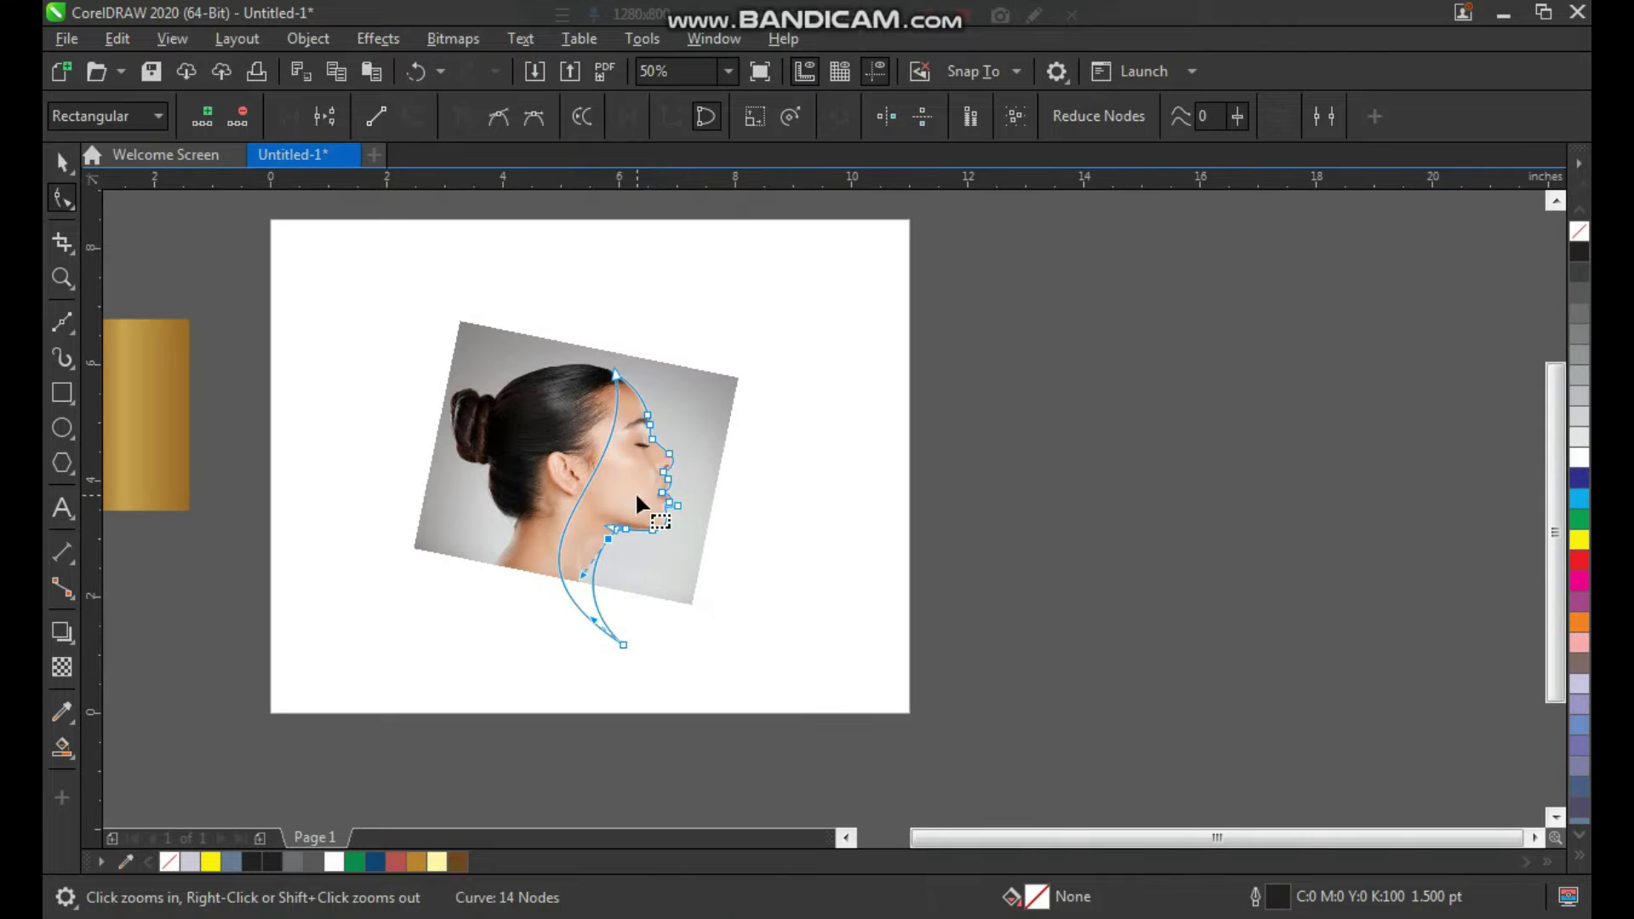
{"action": "key", "text": "space"}
{"action": "key", "text": "z"}
{"action": "left_click_drag", "start_coordinate": [398, 281], "coordinate": [824, 692]}
{"action": "key", "text": "space"}
{"action": "left_click_drag", "start_coordinate": [571, 512], "coordinate": [1204, 515]}
Step: Shift the finished profile outline slightly up and to the left on the page, and deselect it
{"action": "left_click", "coordinate": [879, 537]}
{"action": "left_click_drag", "start_coordinate": [879, 544], "coordinate": [838, 477]}
{"action": "left_click", "coordinate": [949, 437]}
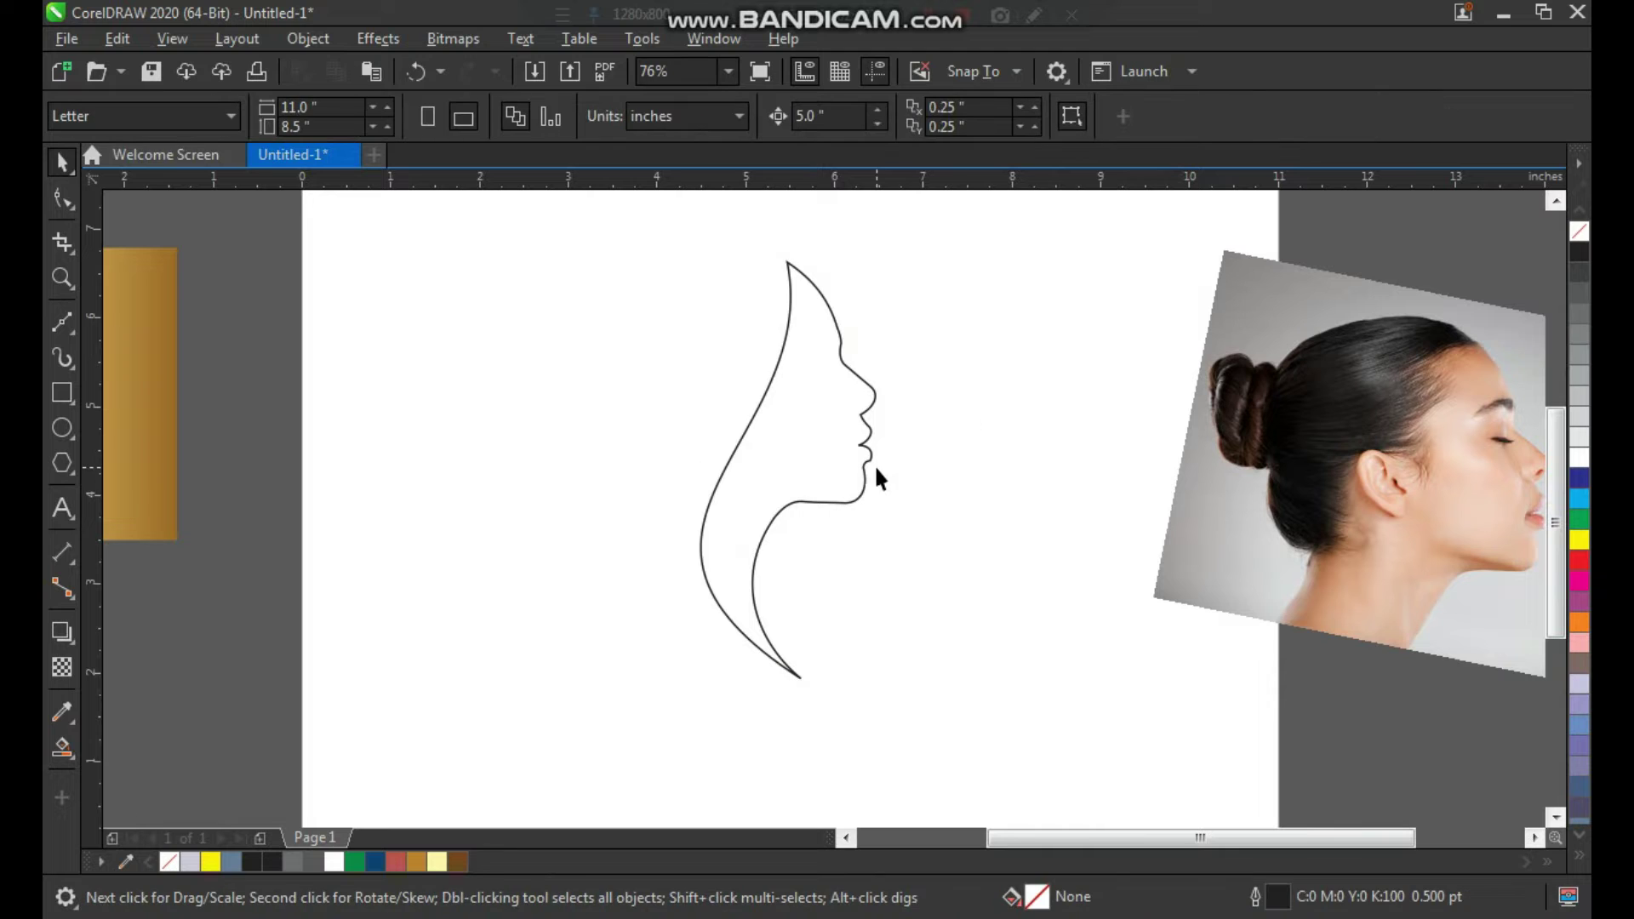
Step: Draw a straight, closed two-node Bézier line beside the back edge of the profile with a 1.5 pt outline
{"action": "key", "text": "z"}
{"action": "left_click_drag", "start_coordinate": [615, 221], "coordinate": [1020, 698]}
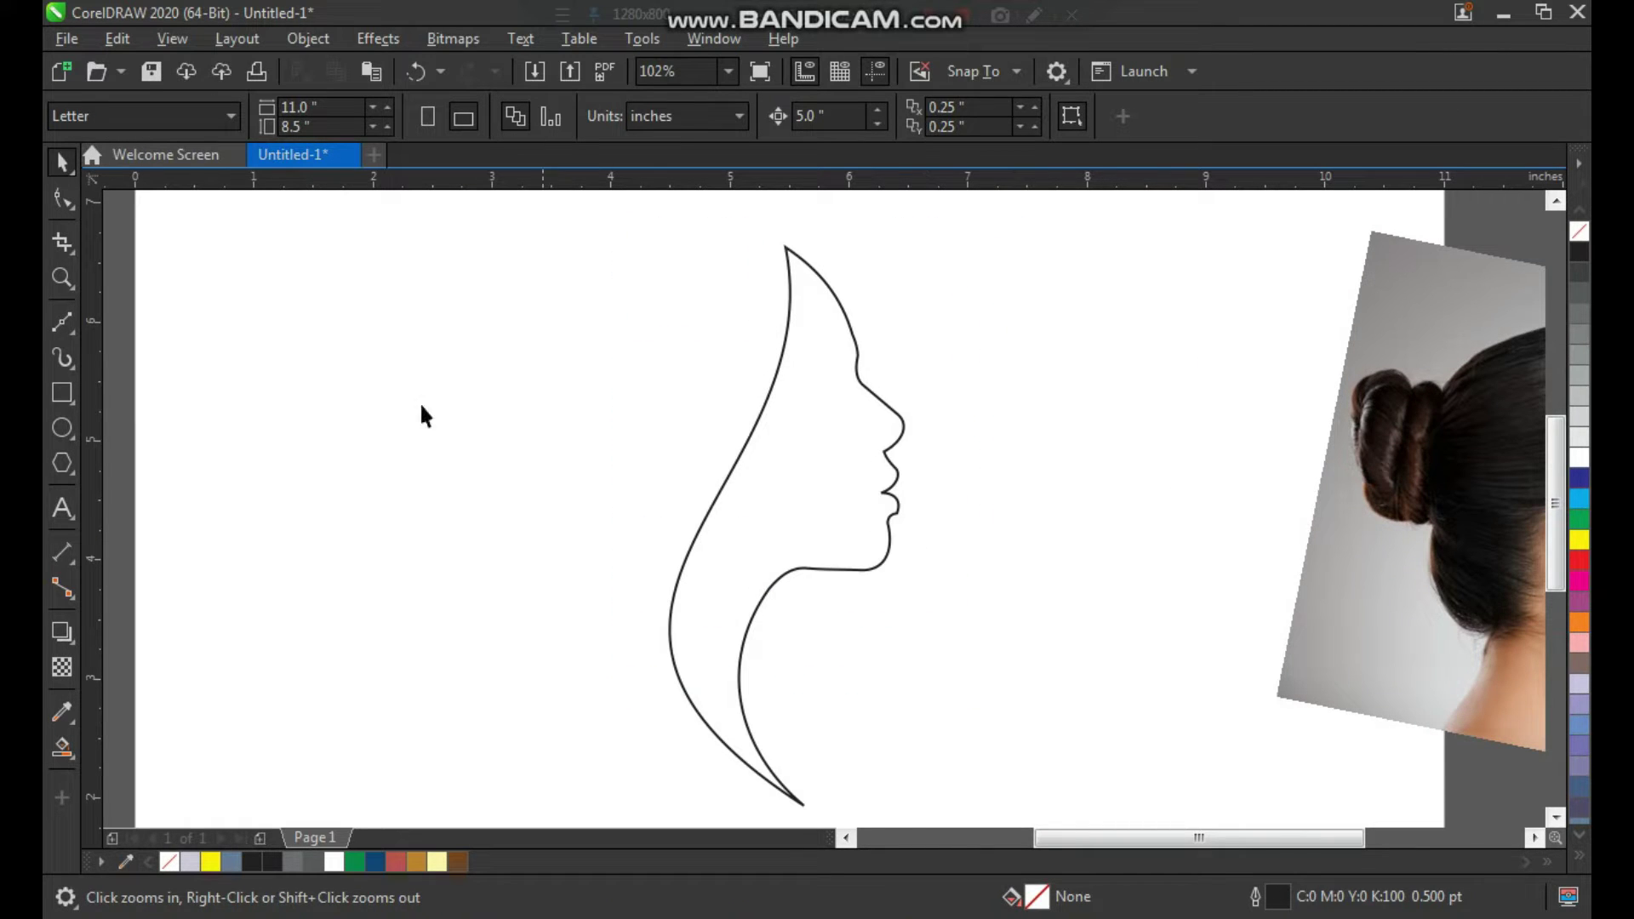
{"action": "left_click", "coordinate": [66, 326]}
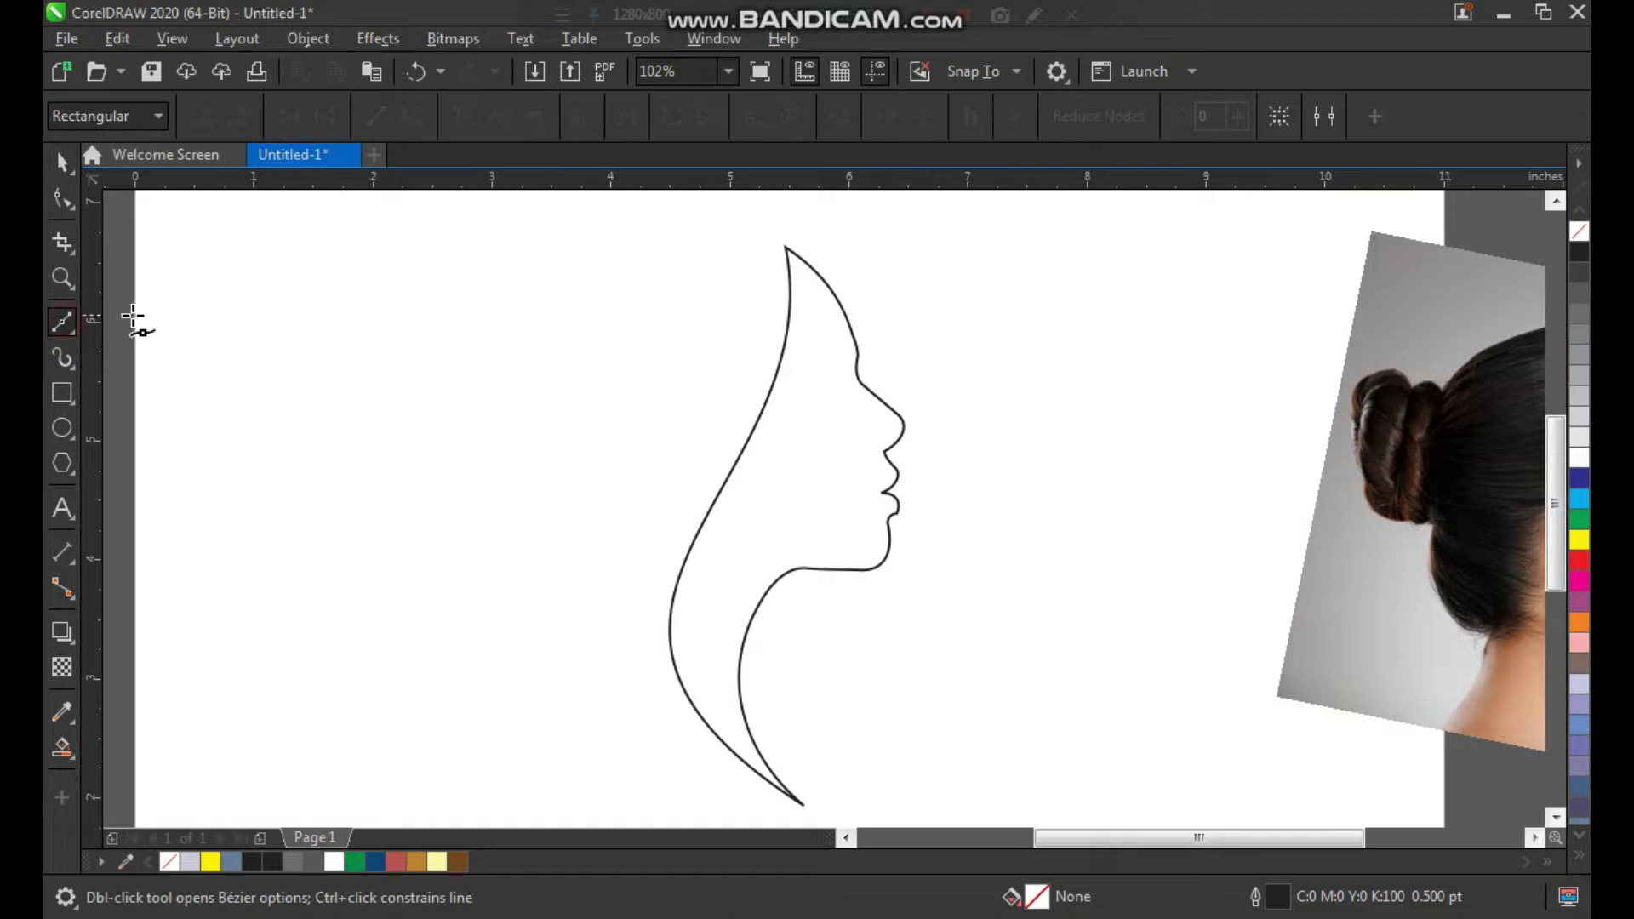
{"action": "left_click", "coordinate": [764, 235]}
{"action": "left_click", "coordinate": [657, 703]}
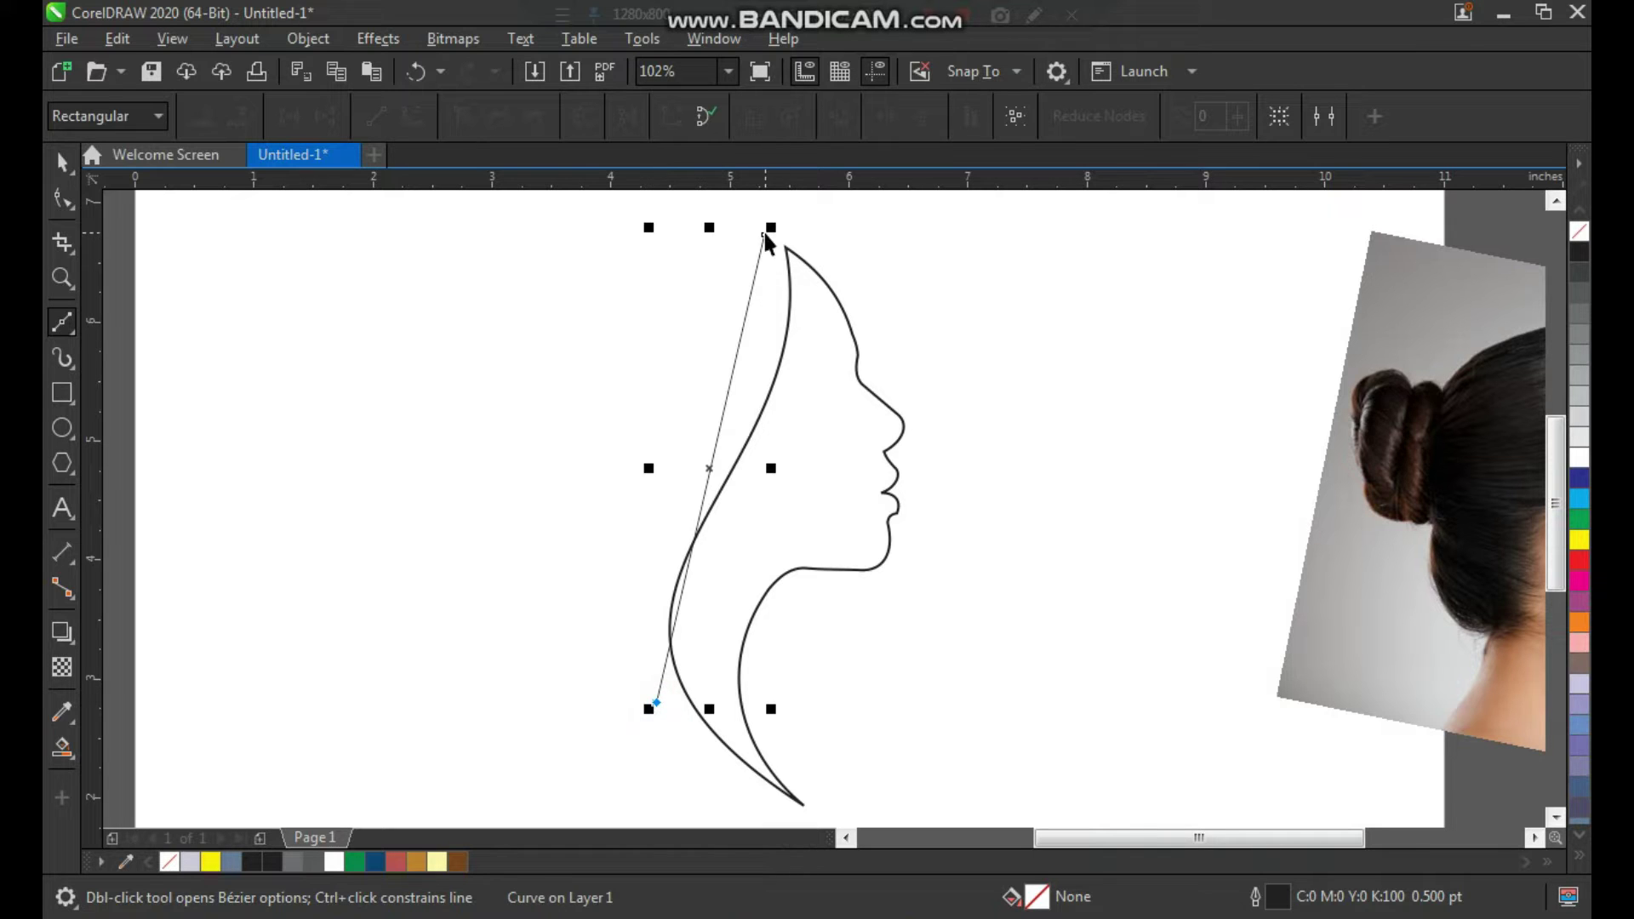
{"action": "key", "text": "space"}
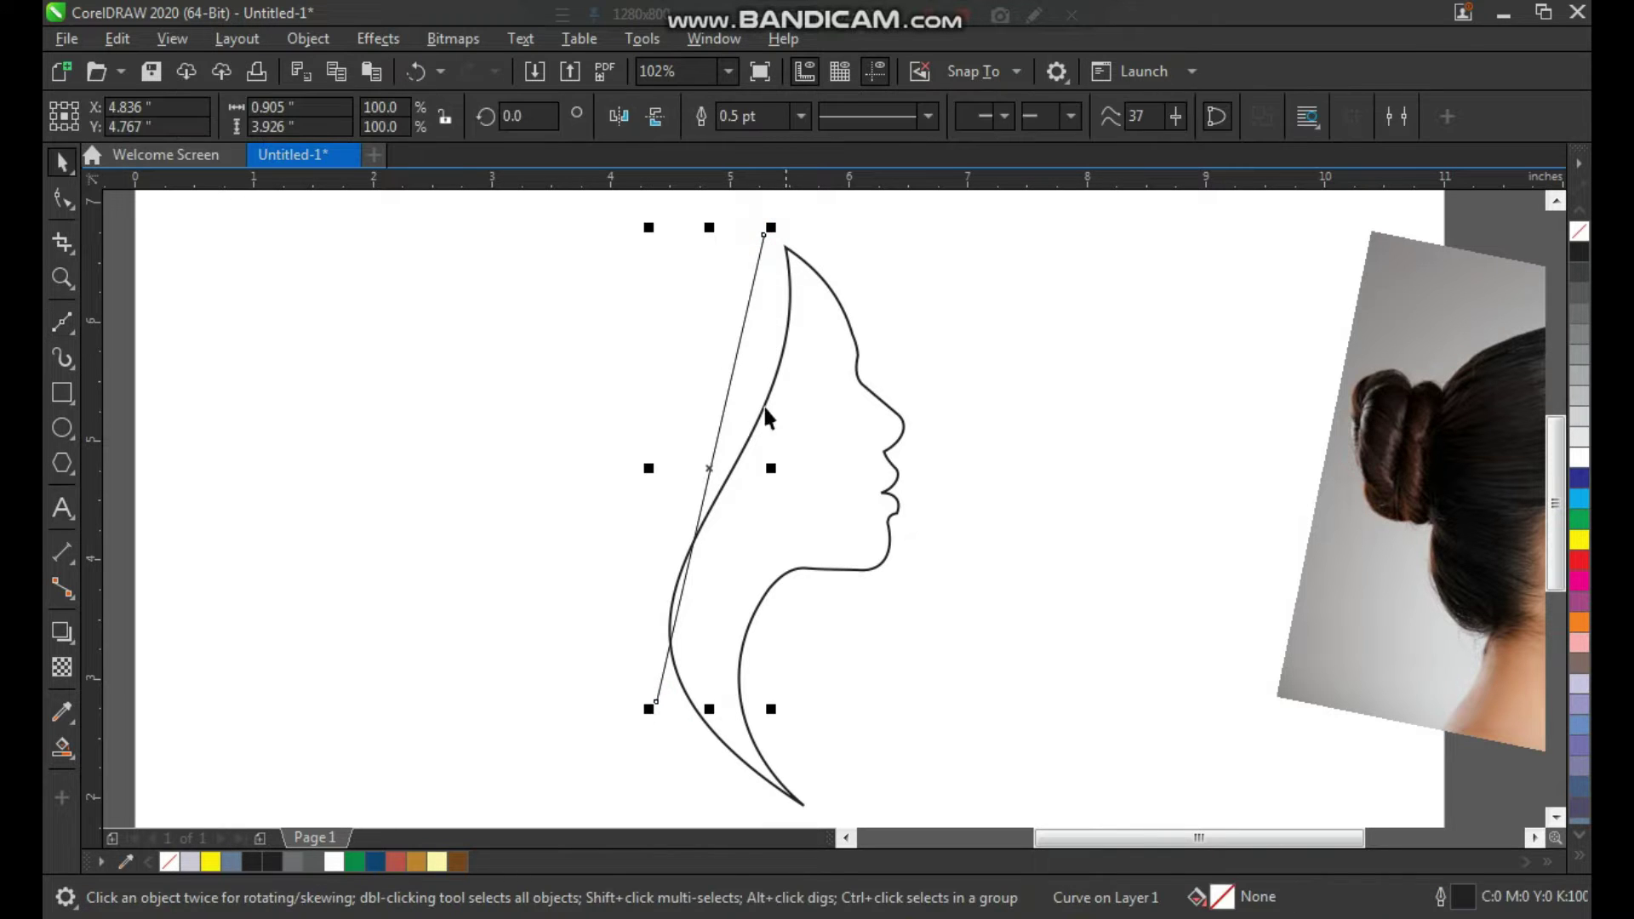
{"action": "left_click", "coordinate": [801, 116]}
{"action": "left_click", "coordinate": [764, 231]}
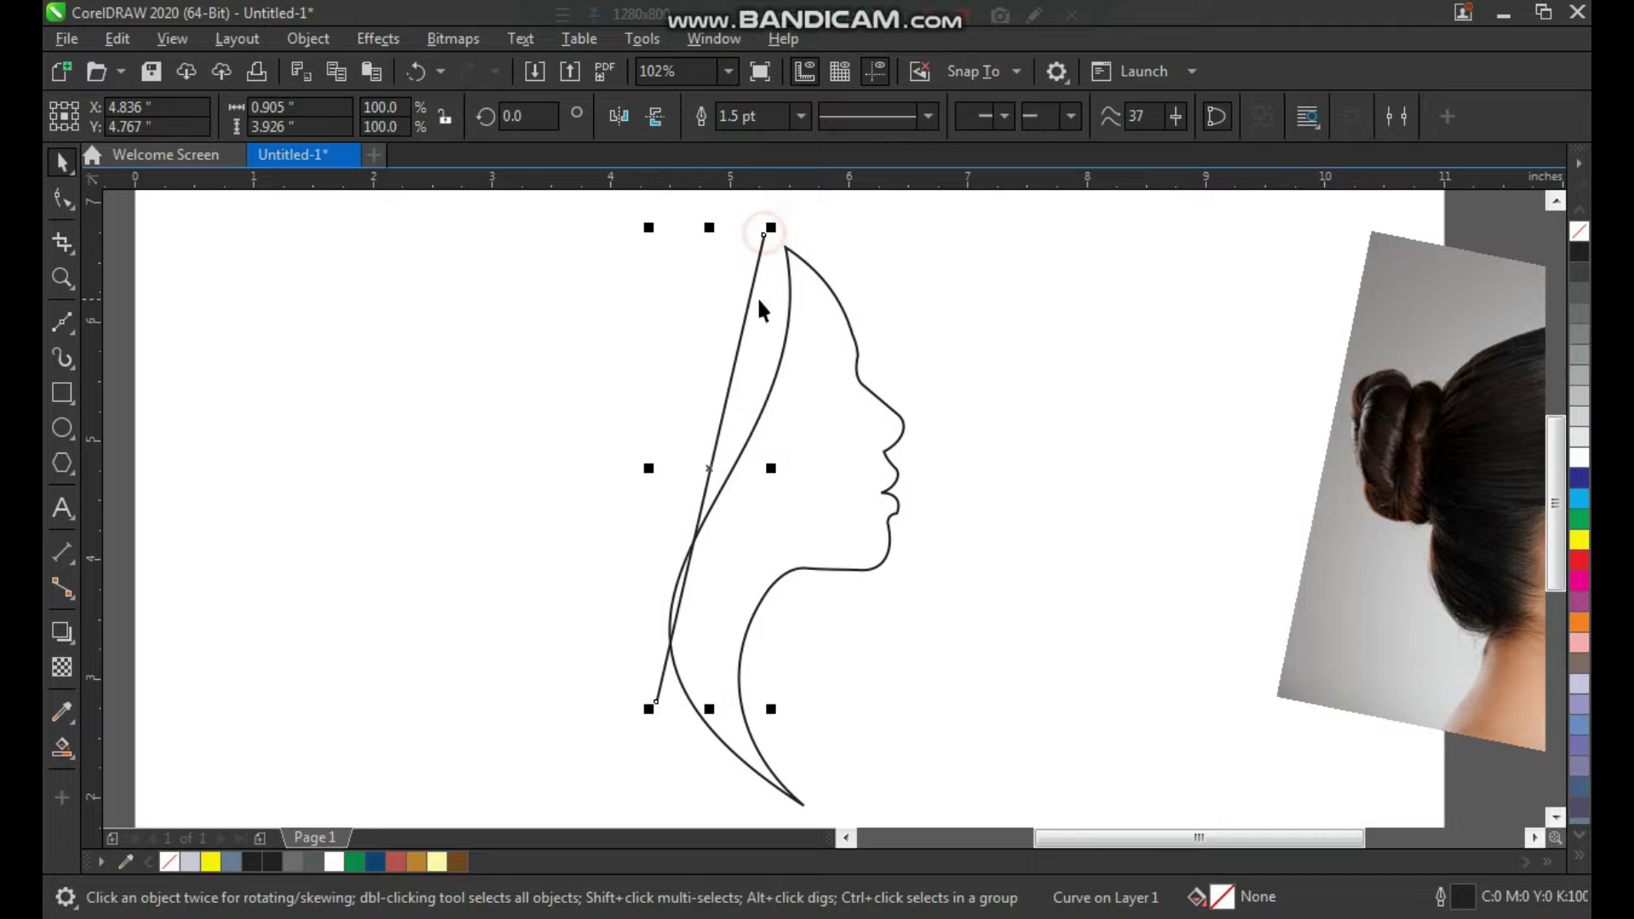
Step: Convert the new line to curves and bend its inner side into an S-curve following the profile's back edge
{"action": "key", "text": "F10"}
{"action": "left_click_drag", "start_coordinate": [591, 201], "coordinate": [885, 723]}
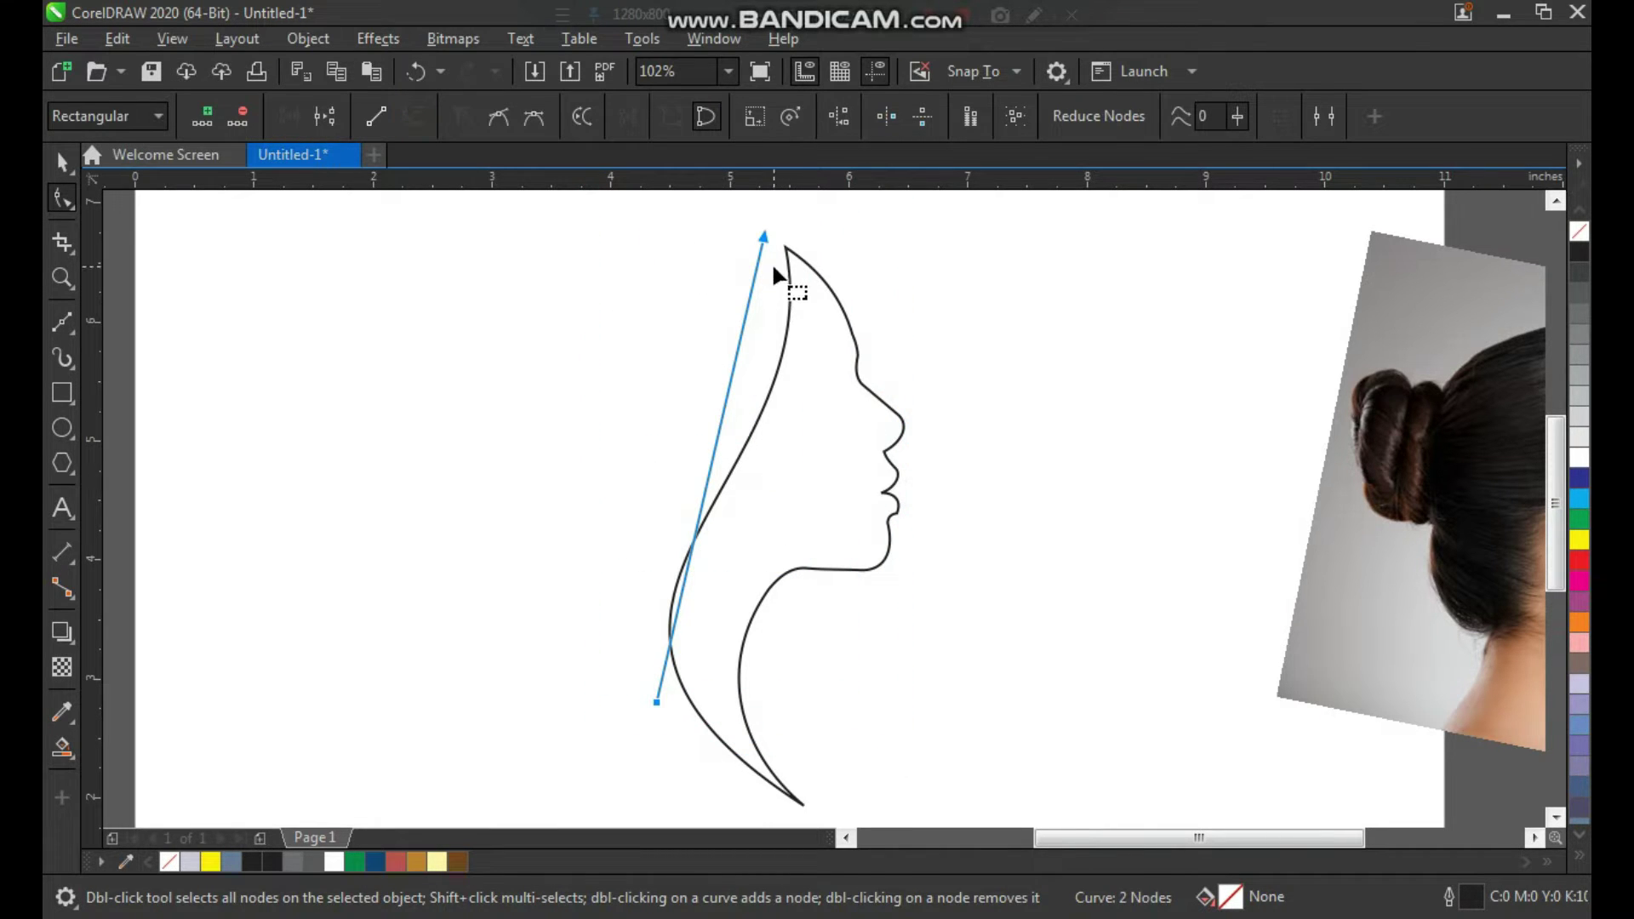
{"action": "left_click", "coordinate": [763, 232]}
{"action": "left_click_drag", "start_coordinate": [727, 395], "coordinate": [784, 398]}
{"action": "left_click_drag", "start_coordinate": [691, 538], "coordinate": [608, 536]}
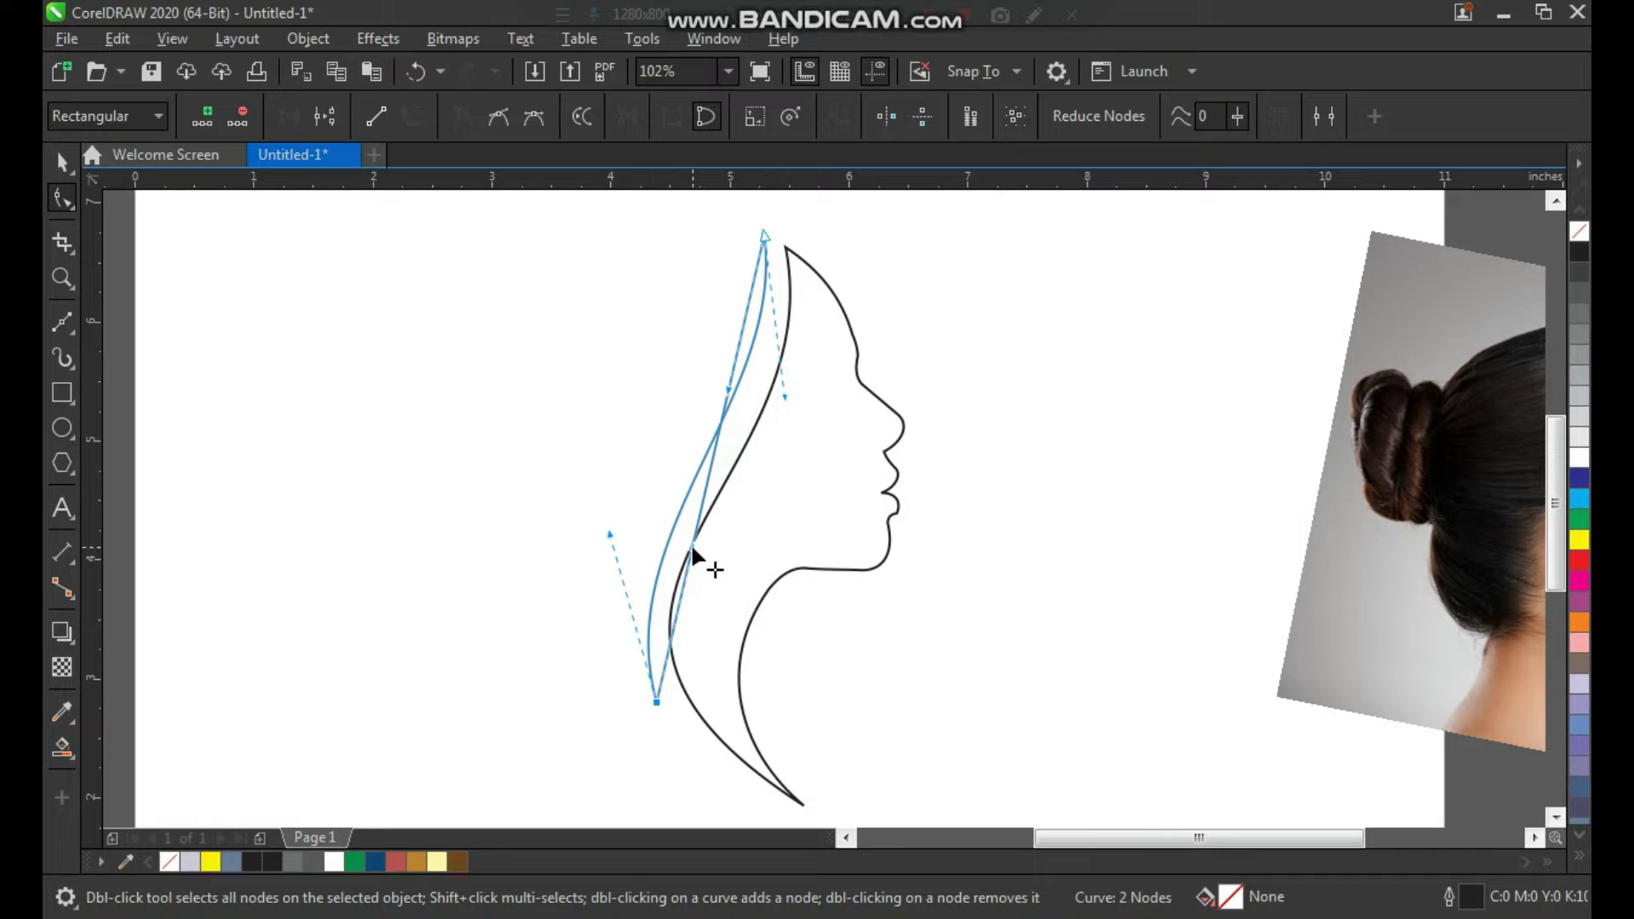
Step: Bulge the outer side of the new shape away from the face to form a pointed hair strand
{"action": "left_click_drag", "start_coordinate": [691, 543], "coordinate": [539, 509]}
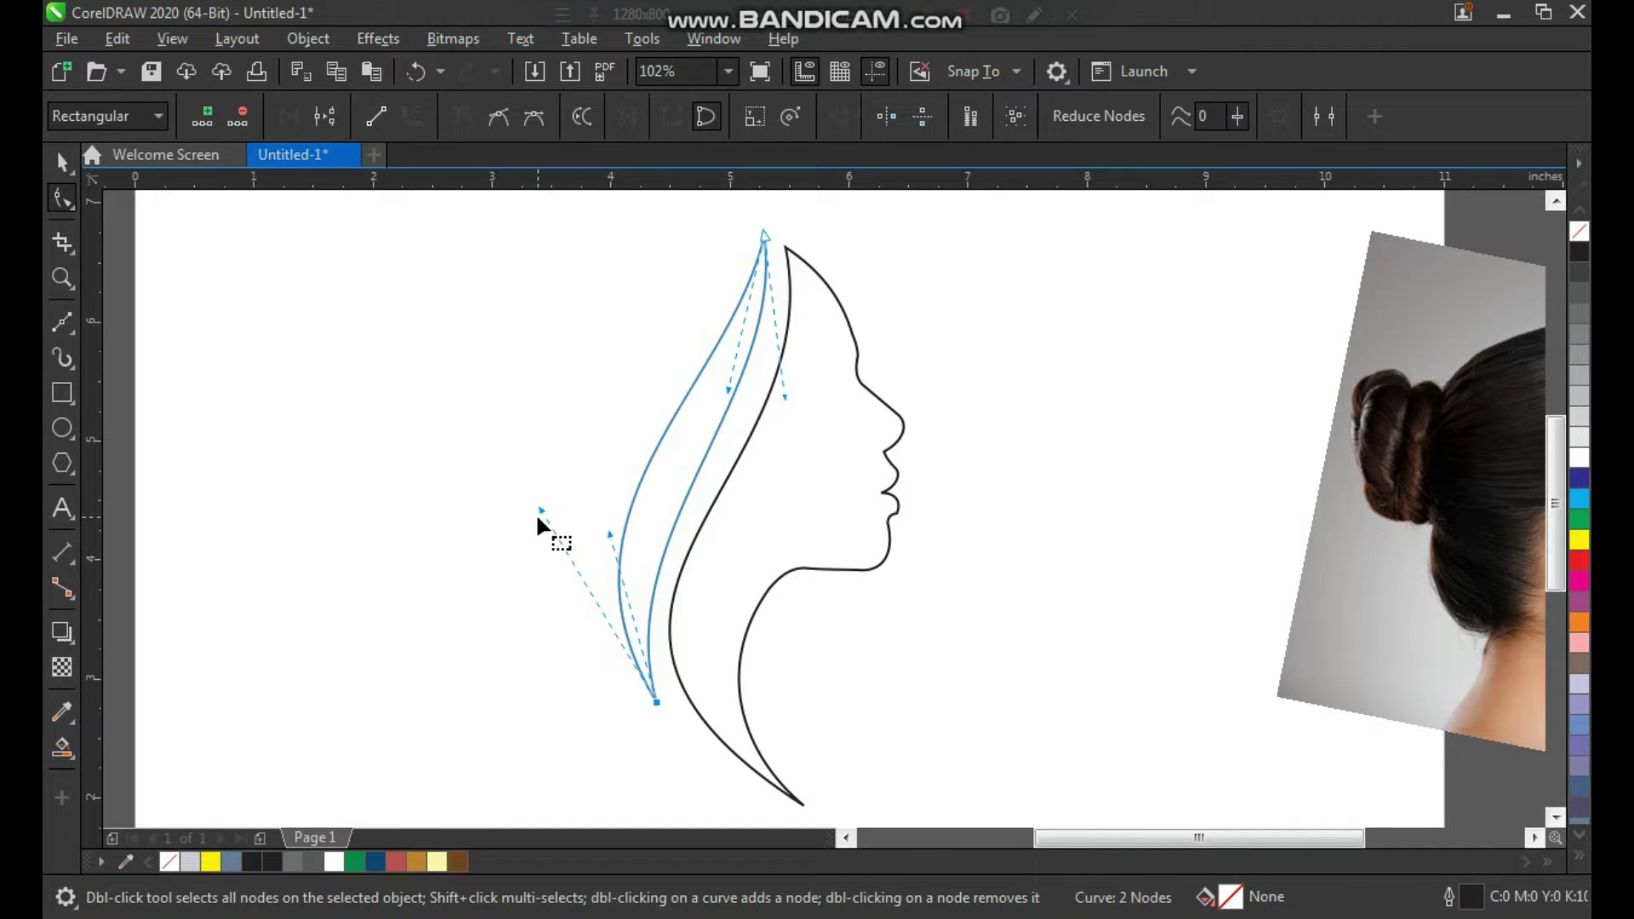
{"action": "left_click_drag", "start_coordinate": [539, 510], "coordinate": [514, 437]}
{"action": "left_click_drag", "start_coordinate": [729, 392], "coordinate": [725, 437]}
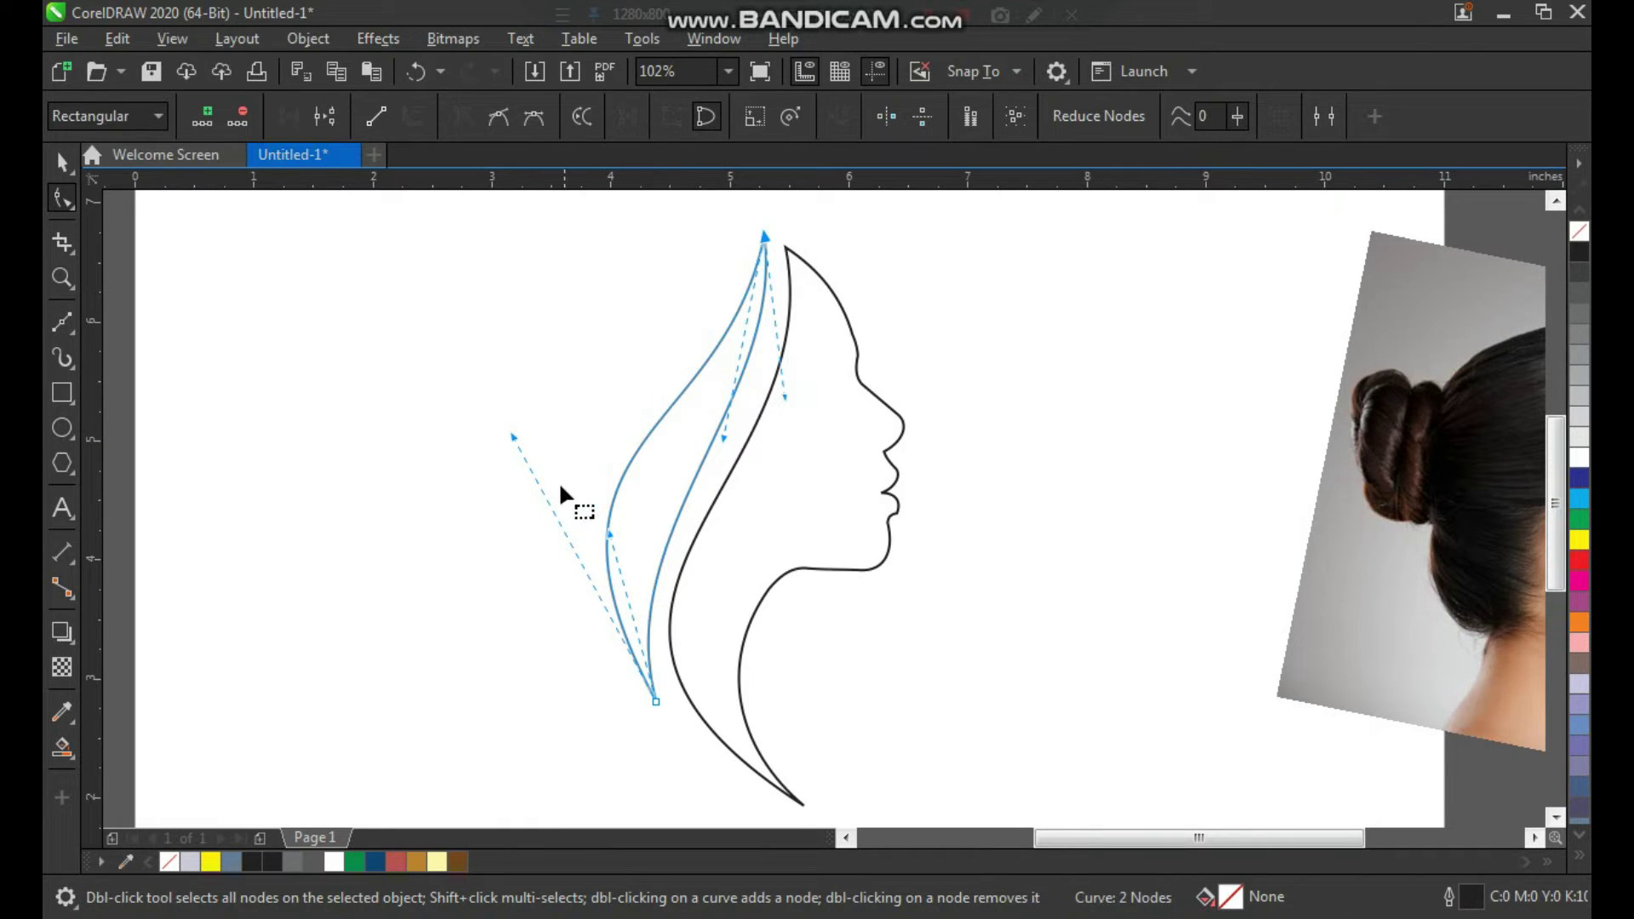
{"action": "key", "text": "space"}
{"action": "left_click", "coordinate": [979, 356]}
Step: Draw a circle about 1.65 in wide behind the hair strand and duplicate it with a slight up-left offset
{"action": "key", "text": "F3"}
{"action": "key", "text": "F2"}
{"action": "left_click_drag", "start_coordinate": [617, 332], "coordinate": [873, 645]}
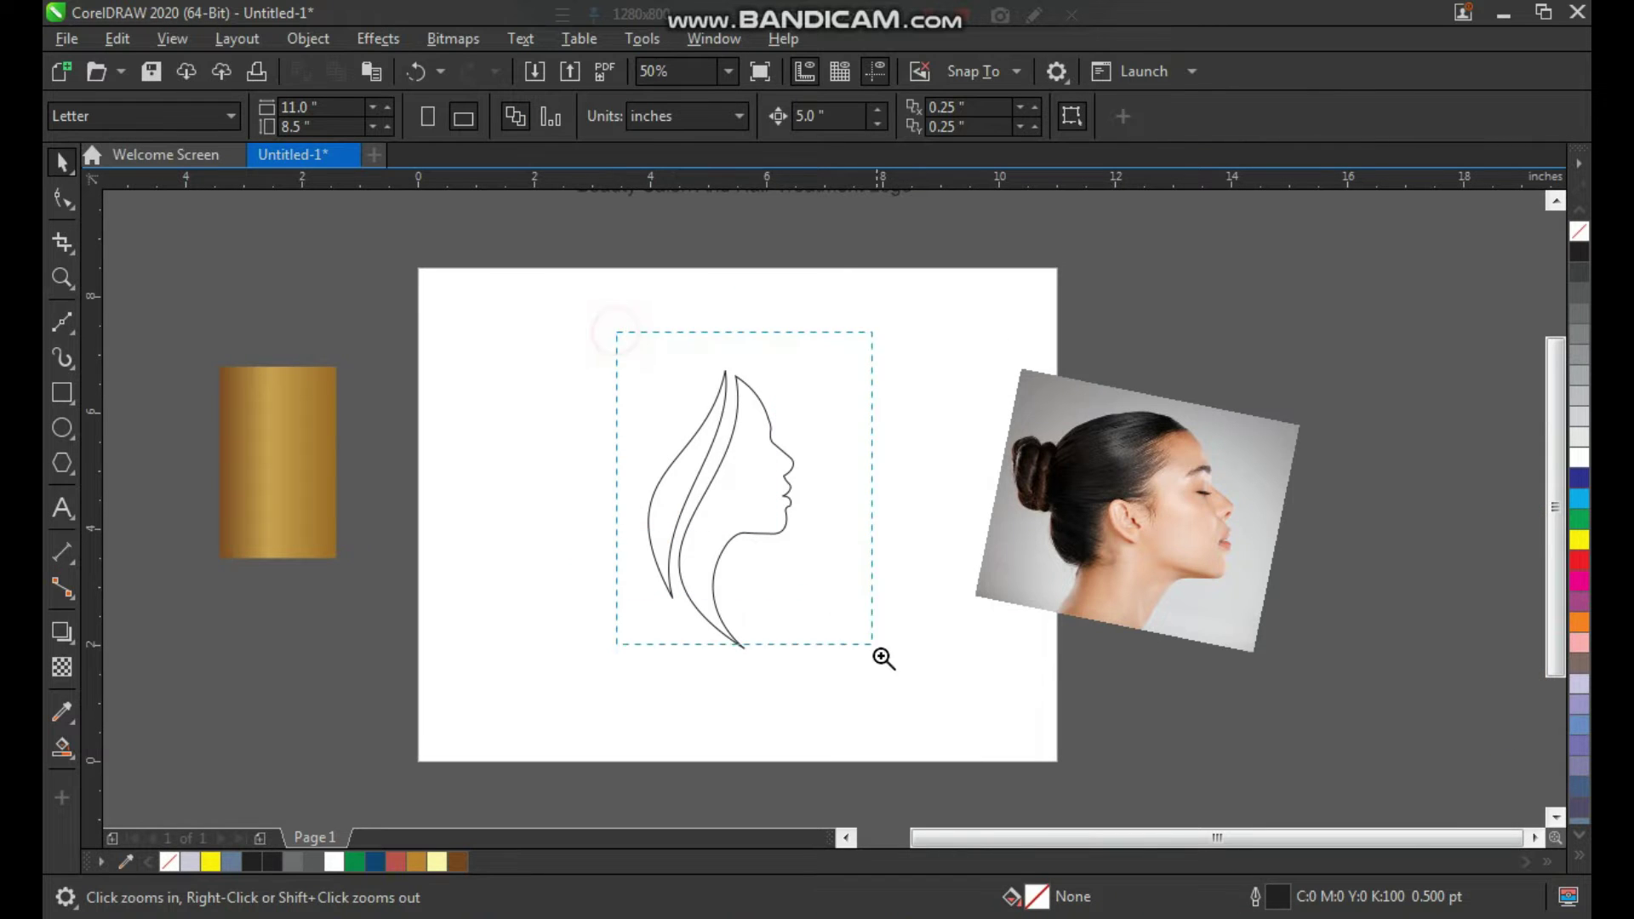
{"action": "left_click_drag", "start_coordinate": [953, 731], "coordinate": [954, 731]}
{"action": "left_click_drag", "start_coordinate": [595, 231], "coordinate": [828, 518]}
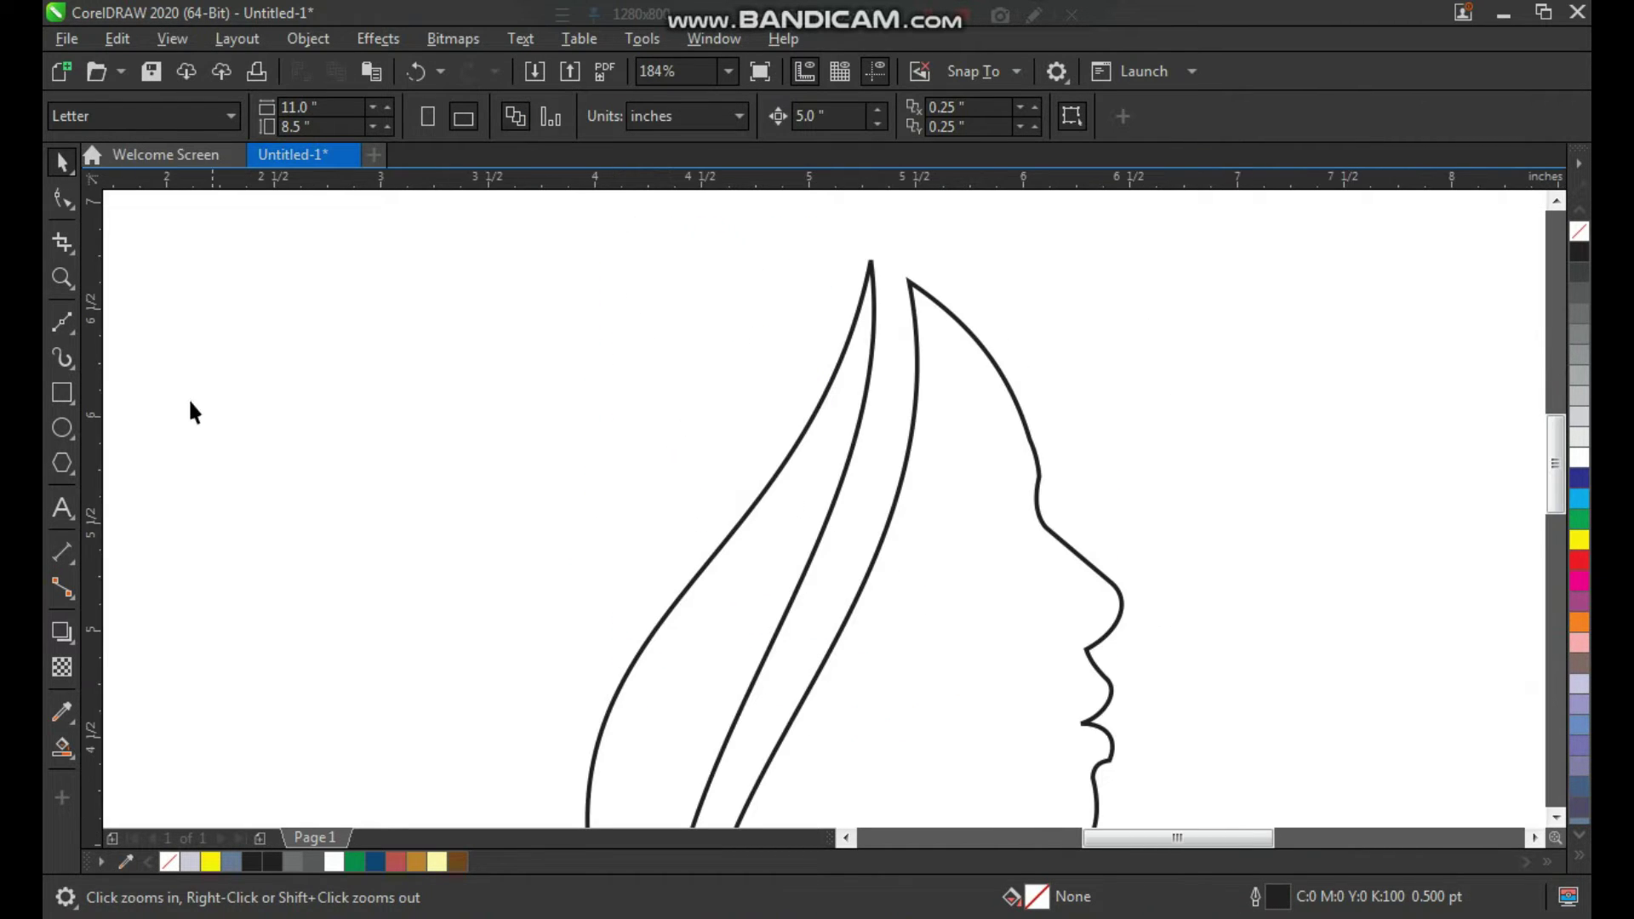
{"action": "left_click", "coordinate": [63, 425]}
{"action": "left_click_drag", "start_coordinate": [331, 321], "coordinate": [681, 671]}
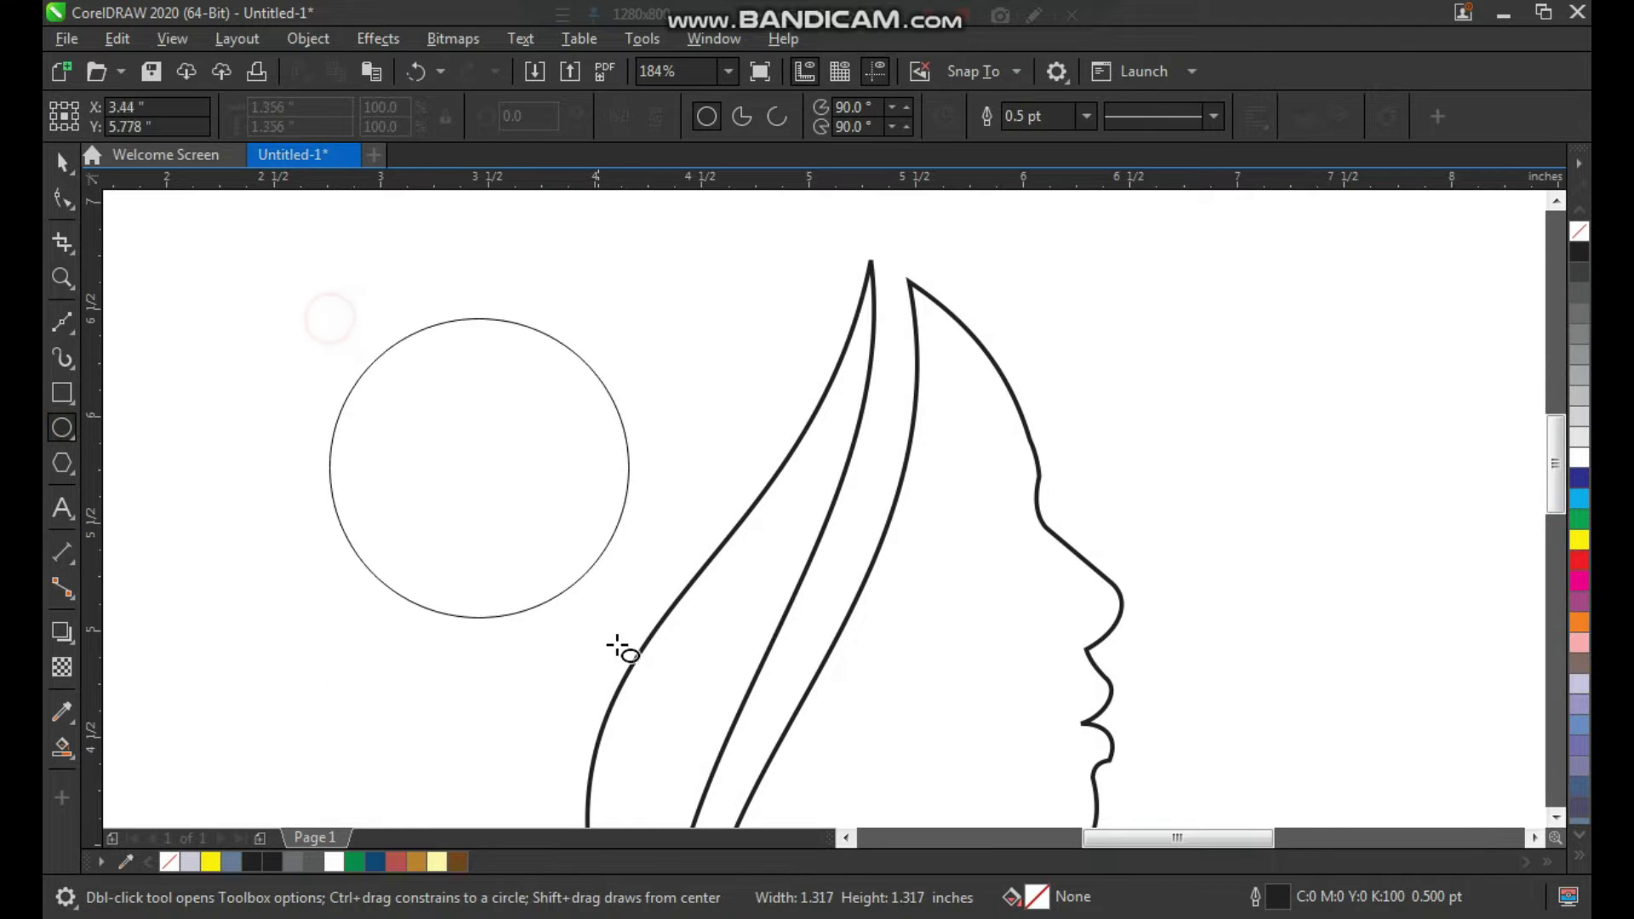
{"action": "key", "text": "space"}
{"action": "left_click_drag", "start_coordinate": [555, 511], "coordinate": [539, 493]}
{"action": "right_click", "coordinate": [539, 492]}
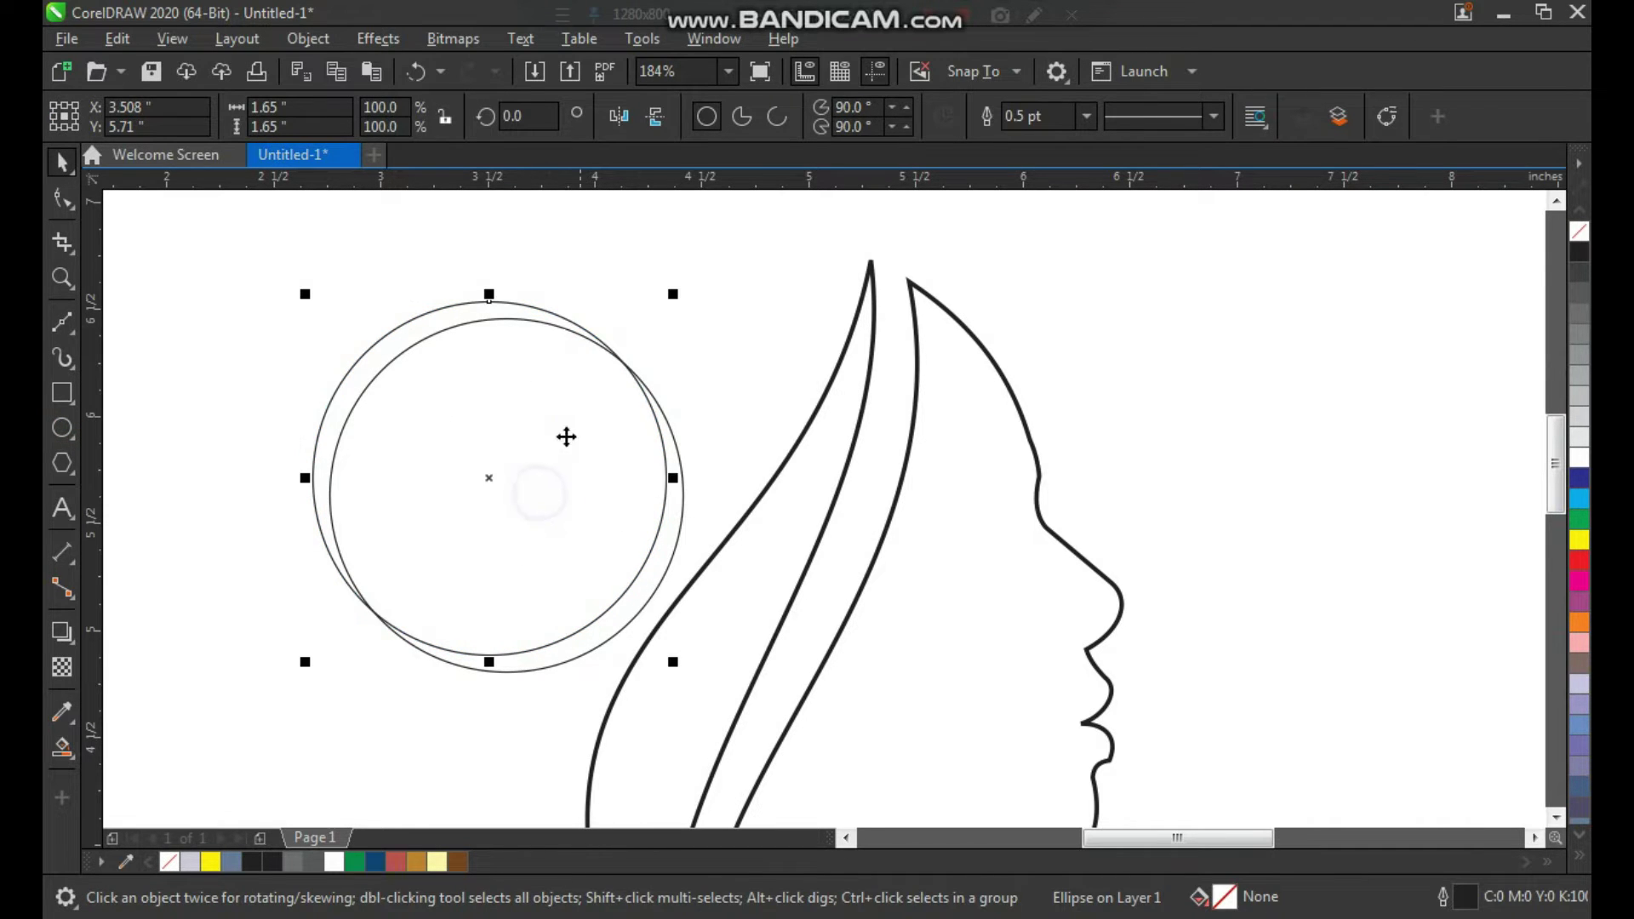
Step: Enlarge the circle copy to about 2.13 in and move it up and left over the smaller circle
{"action": "scroll", "coordinate": [474, 401], "scroll_direction": "down", "scroll_amount": 1}
{"action": "key", "text": "F2"}
{"action": "left_click_drag", "start_coordinate": [347, 270], "coordinate": [800, 617]}
{"action": "left_click_drag", "start_coordinate": [841, 321], "coordinate": [890, 269]}
{"action": "left_click_drag", "start_coordinate": [678, 507], "coordinate": [645, 468]}
Step: Trim the smaller circle with the larger one and remove the larger circle, keeping only the thin crescent
{"action": "left_click", "coordinate": [810, 623], "text": "shift"}
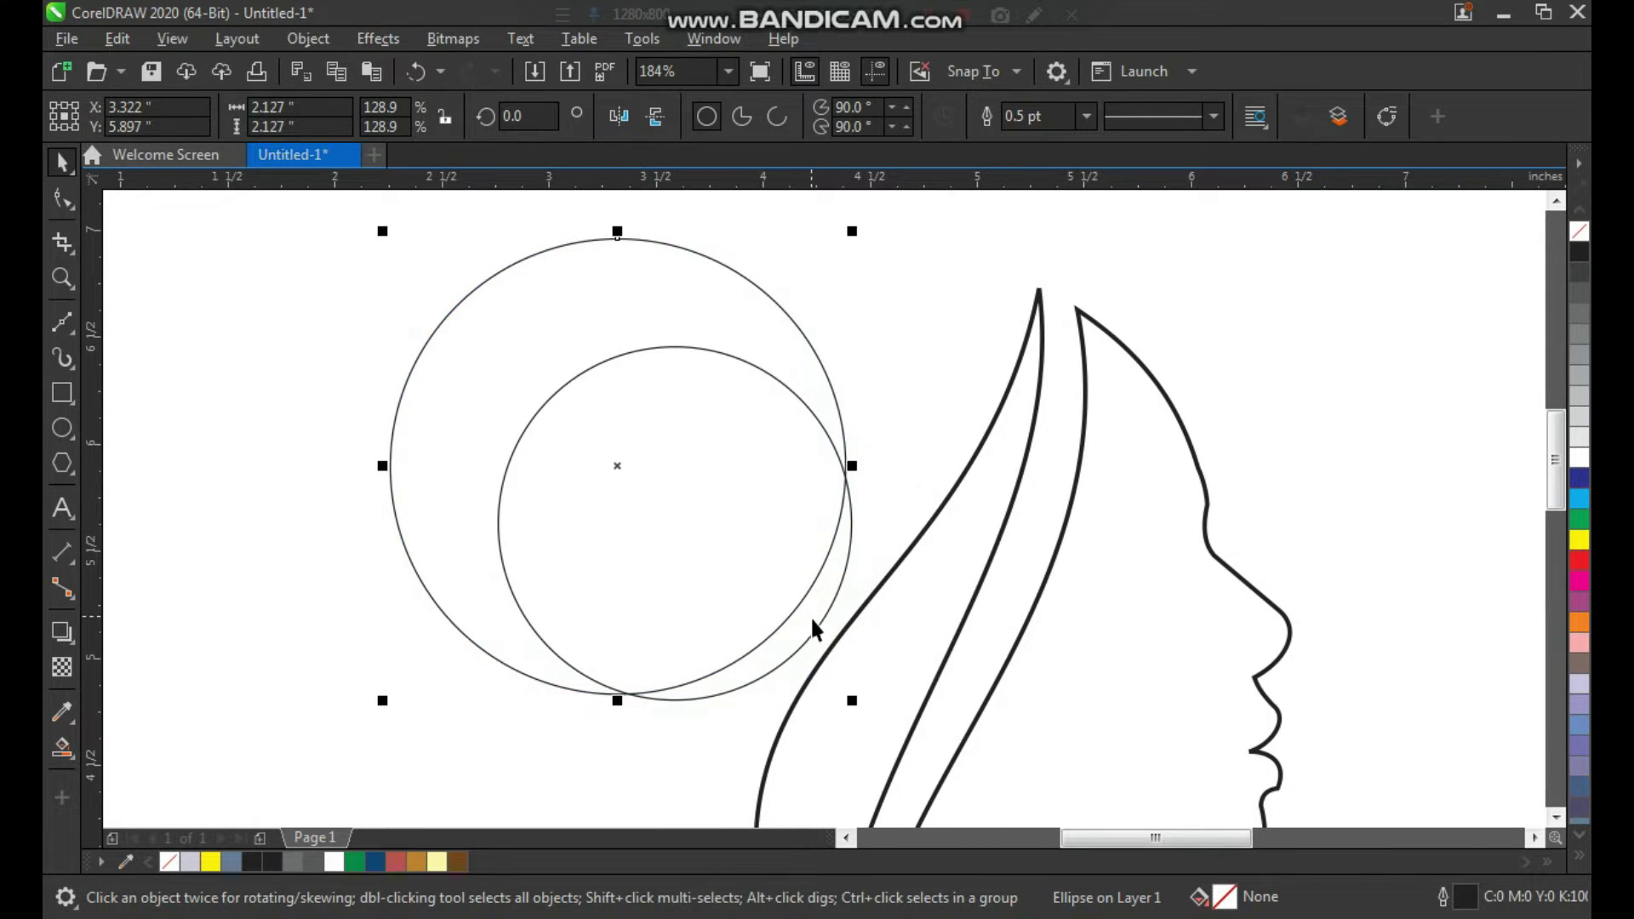
{"action": "left_click", "coordinate": [784, 119]}
{"action": "left_click", "coordinate": [726, 400]}
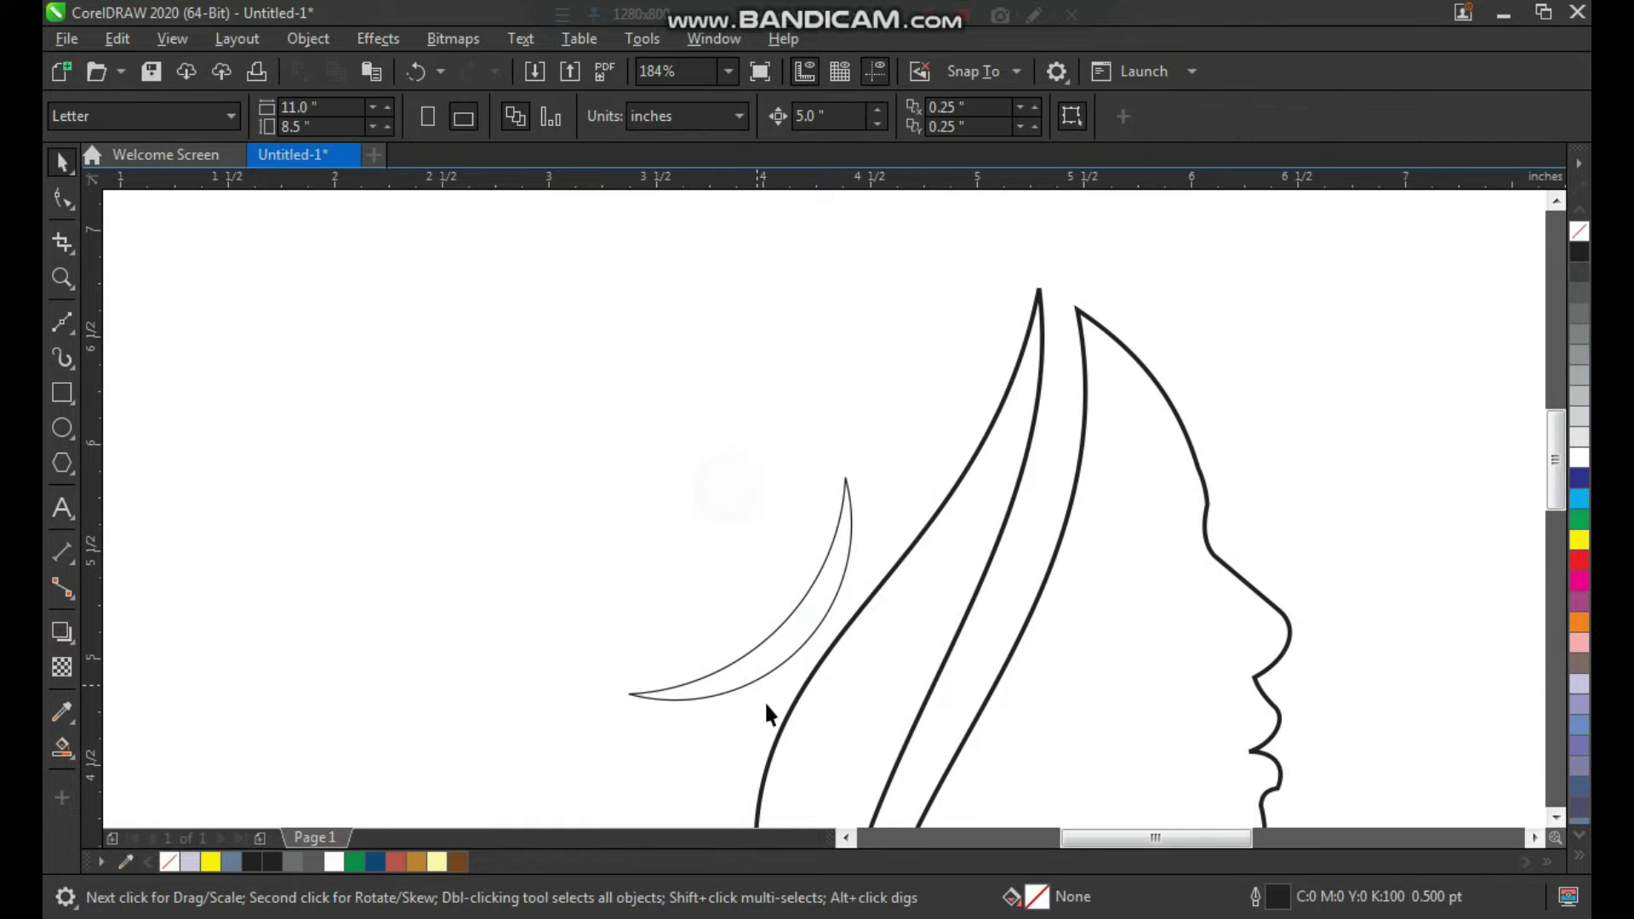
{"action": "left_click_drag", "start_coordinate": [873, 485], "coordinate": [873, 485]}
Step: Place the crescent beside the upper hair strand, rotate it about 4.3°, and thicken its outline to match the strand
{"action": "left_click_drag", "start_coordinate": [825, 600], "coordinate": [946, 432]}
{"action": "left_click", "coordinate": [947, 432]}
{"action": "left_click_drag", "start_coordinate": [987, 552], "coordinate": [1001, 546]}
{"action": "left_click", "coordinate": [795, 379]}
{"action": "left_click_drag", "start_coordinate": [932, 460], "coordinate": [939, 462]}
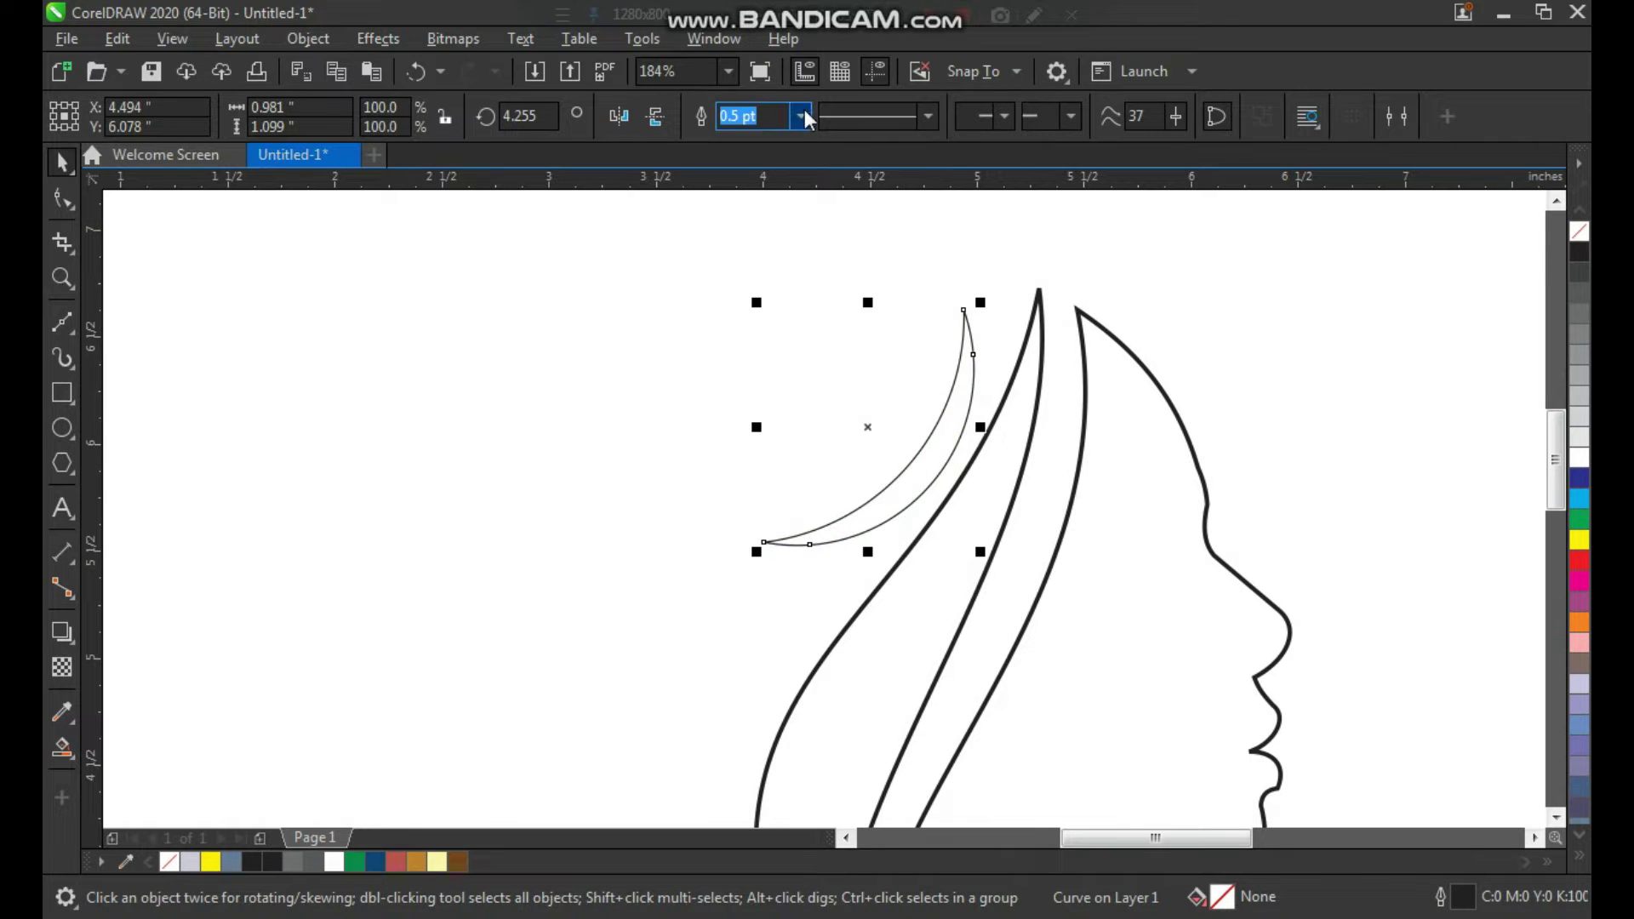
{"action": "left_click", "coordinate": [780, 234]}
{"action": "left_click", "coordinate": [812, 318]}
Step: Place a copy of the crescent behind the lower end of the hair strand, rotated to follow its curve
{"action": "scroll", "coordinate": [630, 393], "scroll_direction": "down", "scroll_amount": 2}
{"action": "scroll", "coordinate": [681, 387], "scroll_direction": "down", "scroll_amount": 1}
{"action": "key", "text": "F2"}
{"action": "left_click_drag", "start_coordinate": [657, 350], "coordinate": [935, 669]}
{"action": "key", "text": "space"}
{"action": "left_click_drag", "start_coordinate": [698, 314], "coordinate": [513, 549]}
{"action": "left_click", "coordinate": [513, 549]}
{"action": "left_click_drag", "start_coordinate": [536, 438], "coordinate": [521, 640]}
{"action": "left_click", "coordinate": [518, 642]}
{"action": "mouse_move", "coordinate": [456, 544]}
{"action": "left_mouse_down"}
{"action": "mouse_move", "coordinate": [554, 661]}
{"action": "mouse_move", "coordinate": [587, 656]}
{"action": "mouse_move", "coordinate": [592, 636]}
{"action": "left_mouse_up"}
{"action": "left_click", "coordinate": [614, 742]}
Step: Duplicate the lower crescent slightly down toward the neck, then rotate and reposition the copy
{"action": "scroll", "coordinate": [589, 700], "scroll_direction": "down", "scroll_amount": 1}
{"action": "key", "text": "F2"}
{"action": "mouse_move", "coordinate": [533, 444]}
{"action": "left_mouse_down"}
{"action": "mouse_move", "coordinate": [784, 733]}
{"action": "mouse_move", "coordinate": [862, 783]}
{"action": "left_mouse_up"}
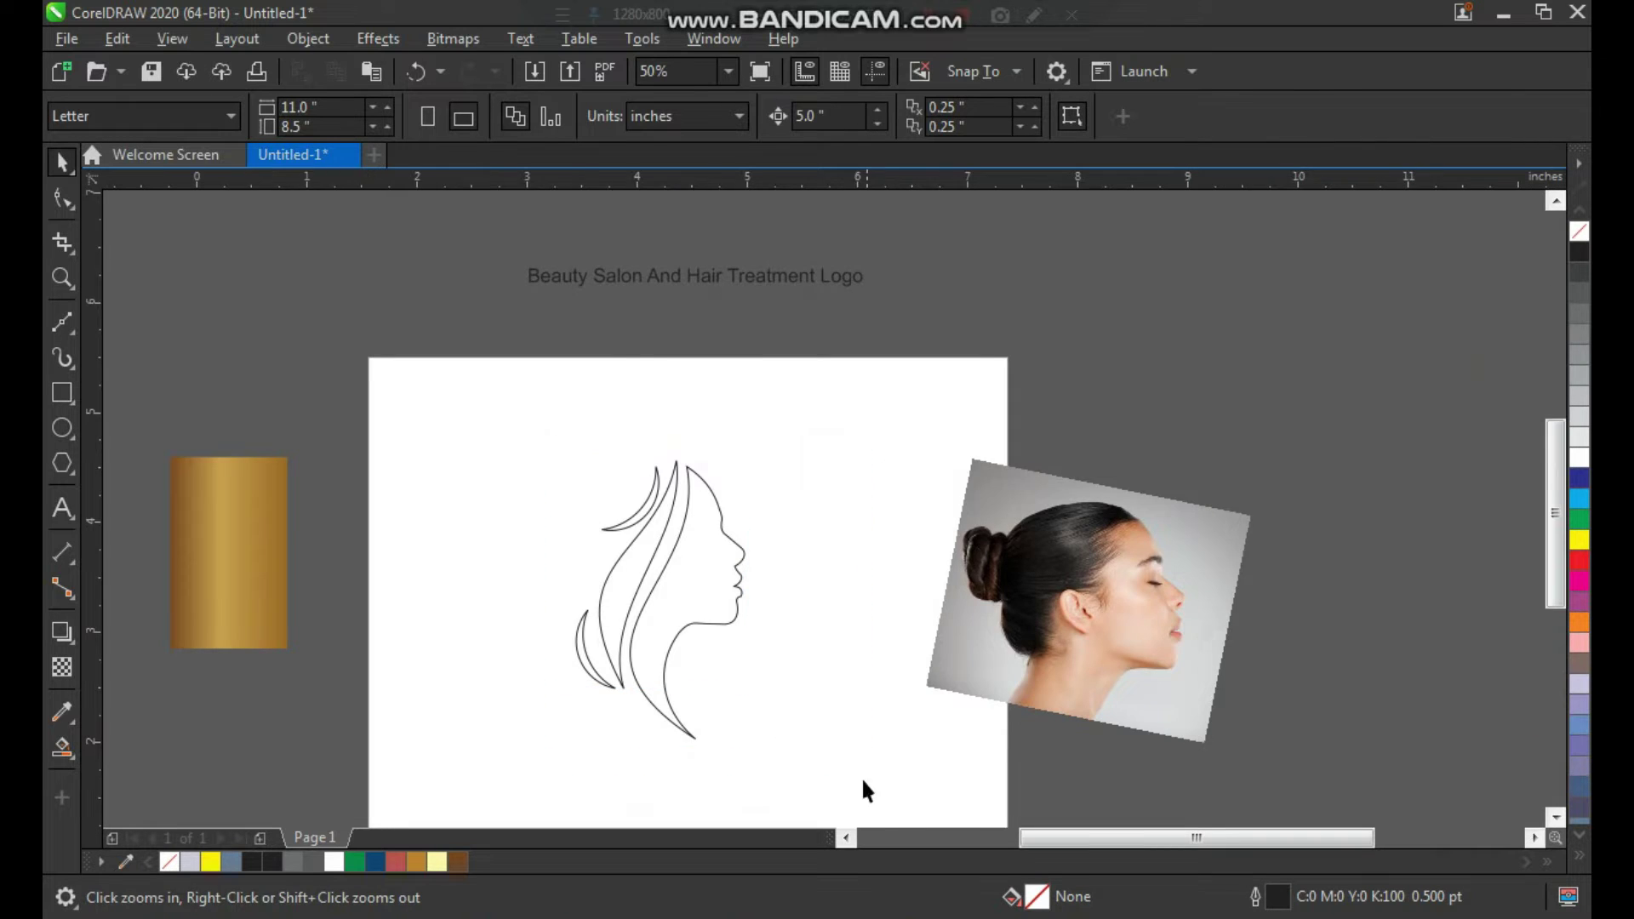
{"action": "left_click", "coordinate": [917, 679]}
{"action": "key", "text": "space"}
{"action": "left_click_drag", "start_coordinate": [606, 587], "coordinate": [839, 863]}
{"action": "right_click", "coordinate": [670, 713]}
{"action": "key", "text": "F2"}
{"action": "left_click", "coordinate": [824, 637]}
{"action": "left_click_drag", "start_coordinate": [868, 653], "coordinate": [952, 587]}
{"action": "left_click_drag", "start_coordinate": [843, 582], "coordinate": [948, 606]}
{"action": "left_click", "coordinate": [934, 686]}
Step: Draw a vertical, closed two-node Bézier line about 0.8 in long in the blank area left of the hair
{"action": "scroll", "coordinate": [679, 612], "scroll_direction": "down", "scroll_amount": 5}
{"action": "key", "text": "z"}
{"action": "left_click_drag", "start_coordinate": [558, 620], "coordinate": [975, 413]}
{"action": "left_click_drag", "start_coordinate": [529, 482], "coordinate": [846, 273]}
{"action": "left_click_drag", "start_coordinate": [415, 492], "coordinate": [417, 494]}
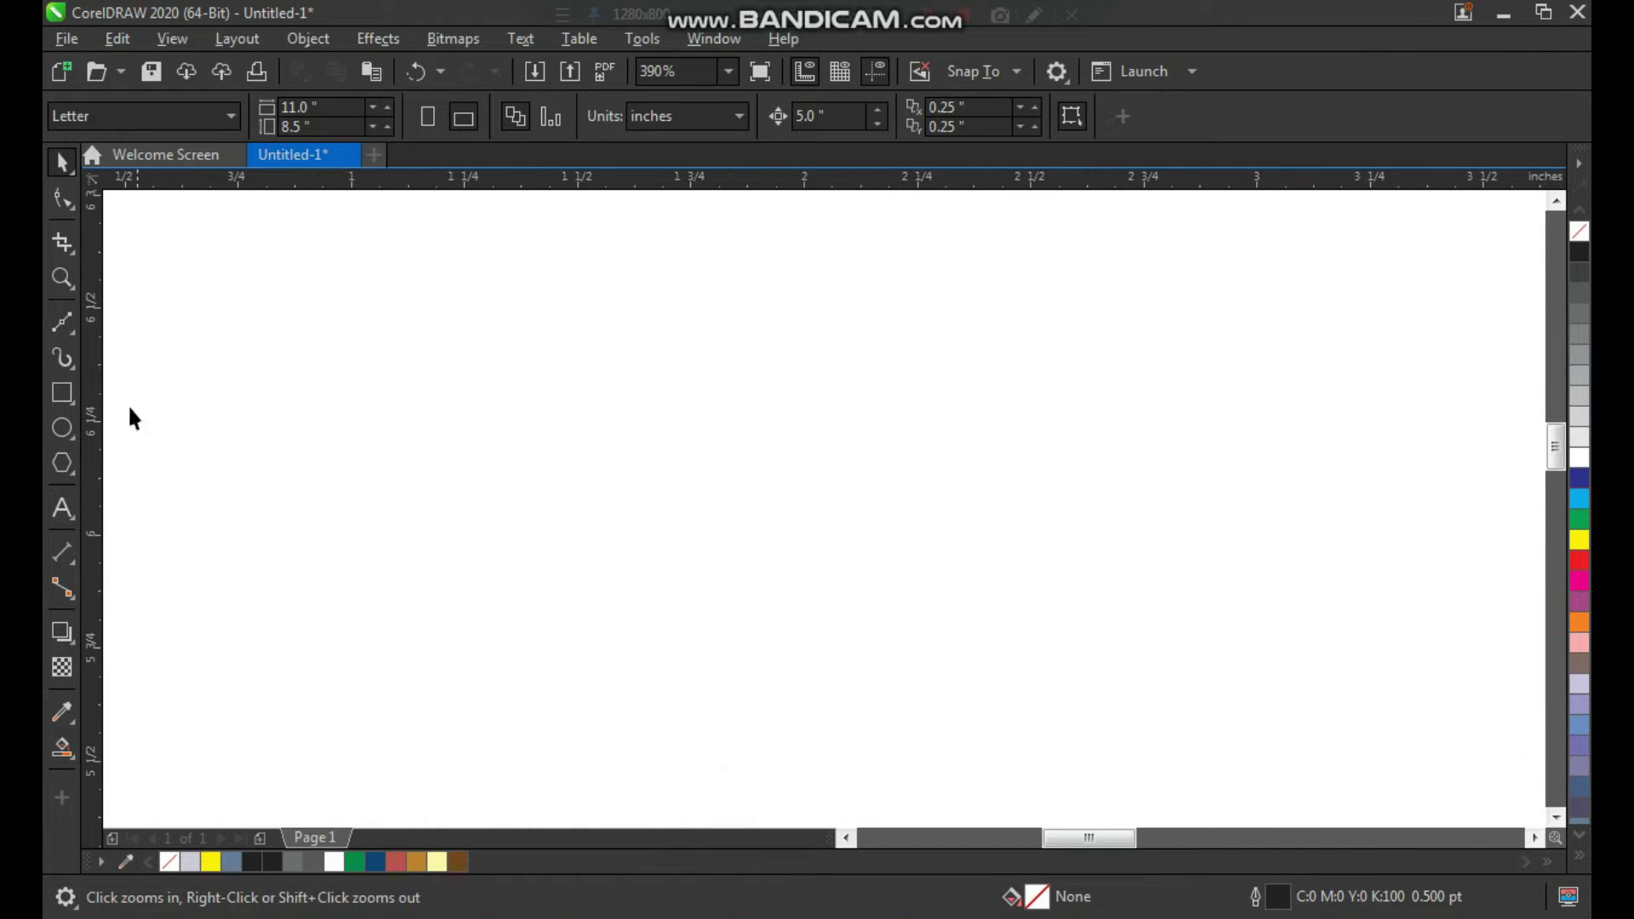
{"action": "scroll", "coordinate": [607, 462], "scroll_direction": "down", "scroll_amount": 1}
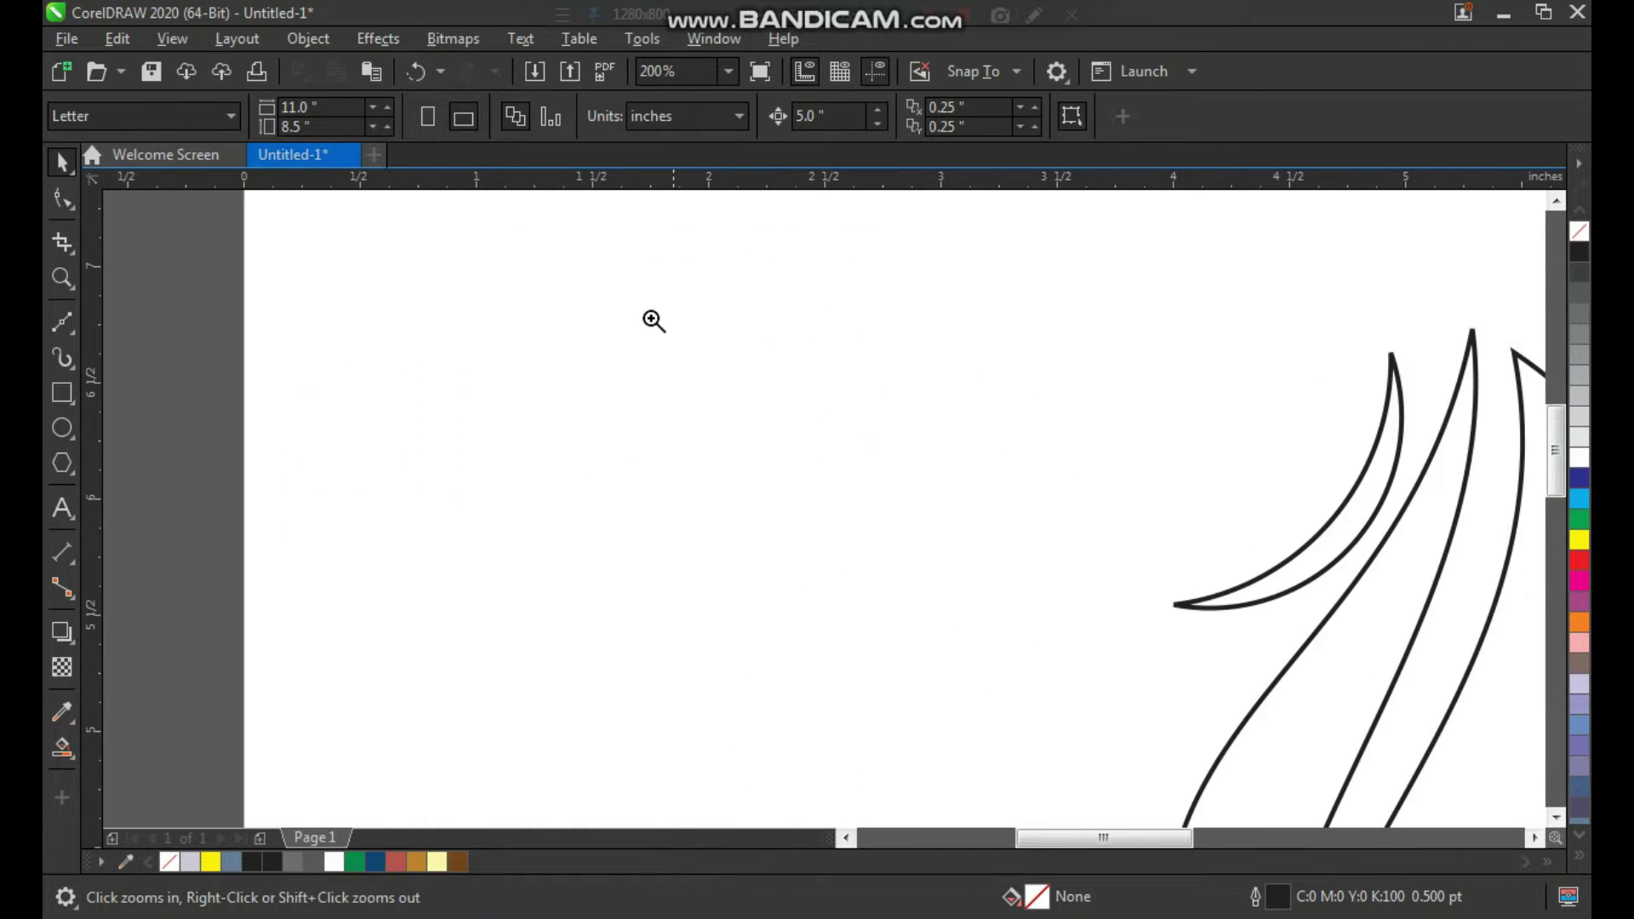
{"action": "scroll", "coordinate": [860, 413], "scroll_direction": "up", "scroll_amount": 1}
{"action": "left_click", "coordinate": [62, 323]}
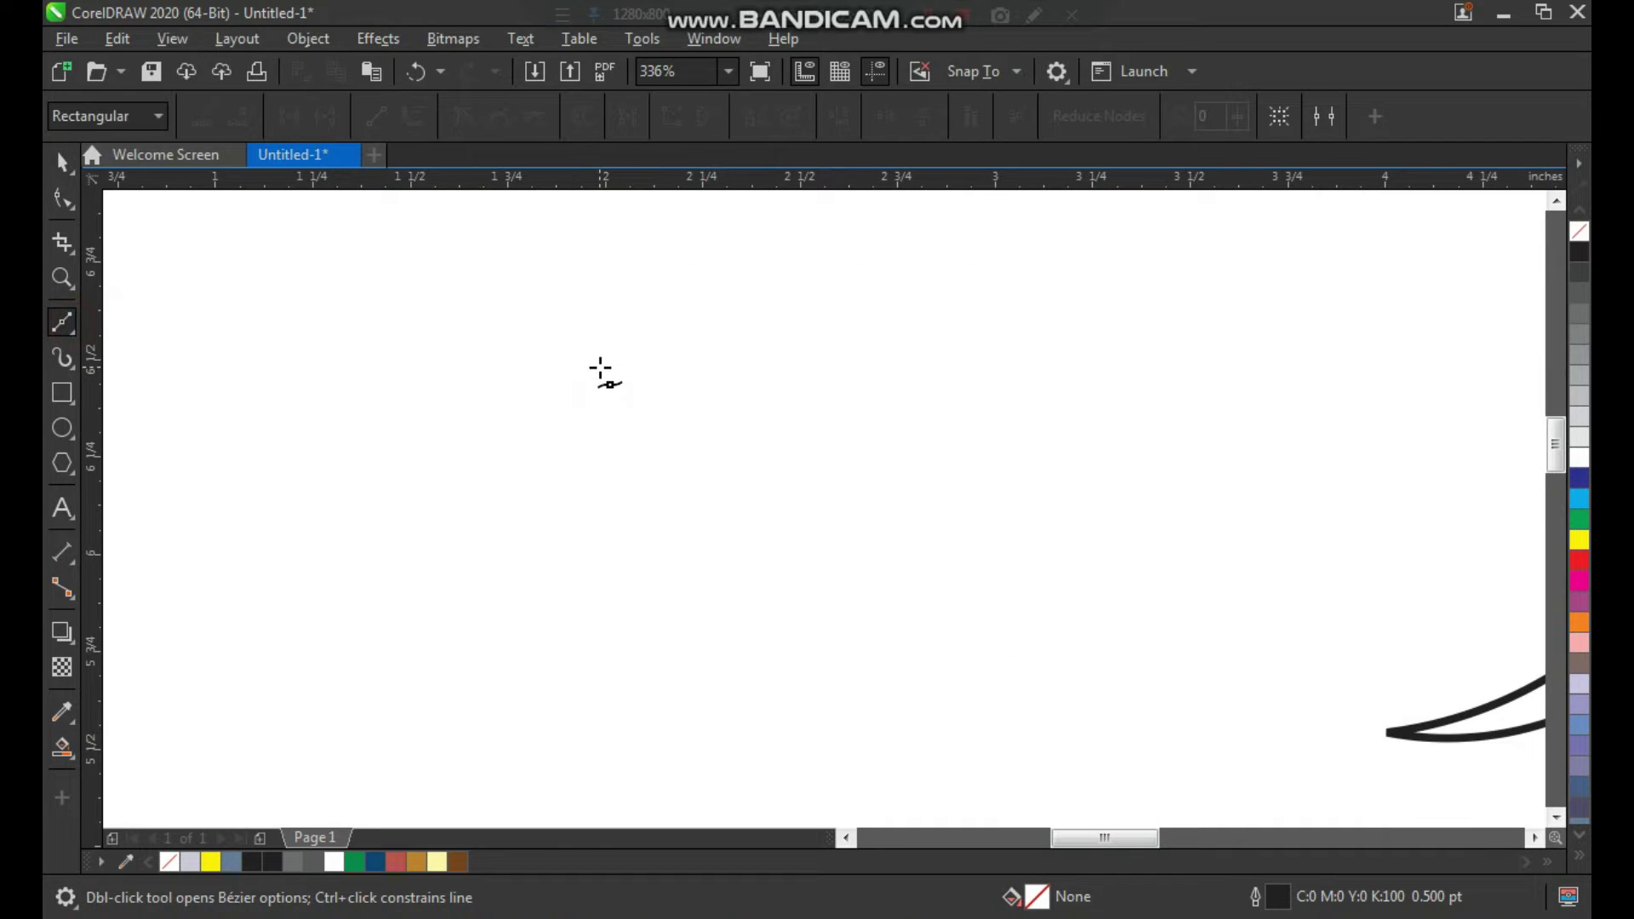
{"action": "left_click", "coordinate": [599, 681]}
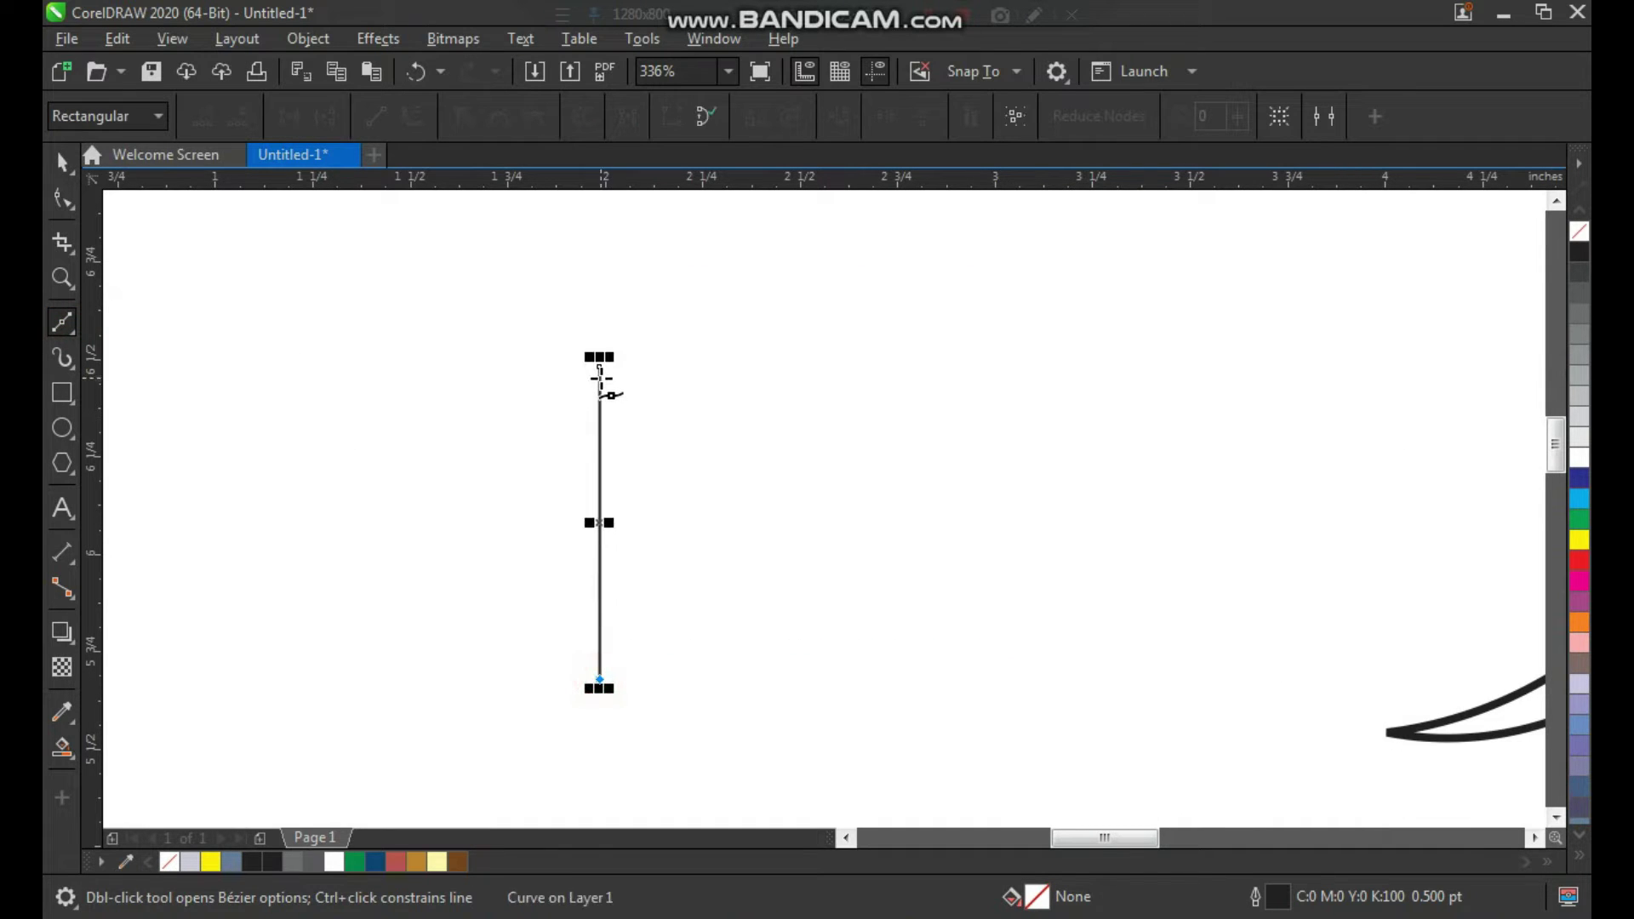
{"action": "key", "text": "space"}
Step: Convert the vertical line to curves and bow one side outward to the left into a smooth half-petal
{"action": "key", "text": "F10"}
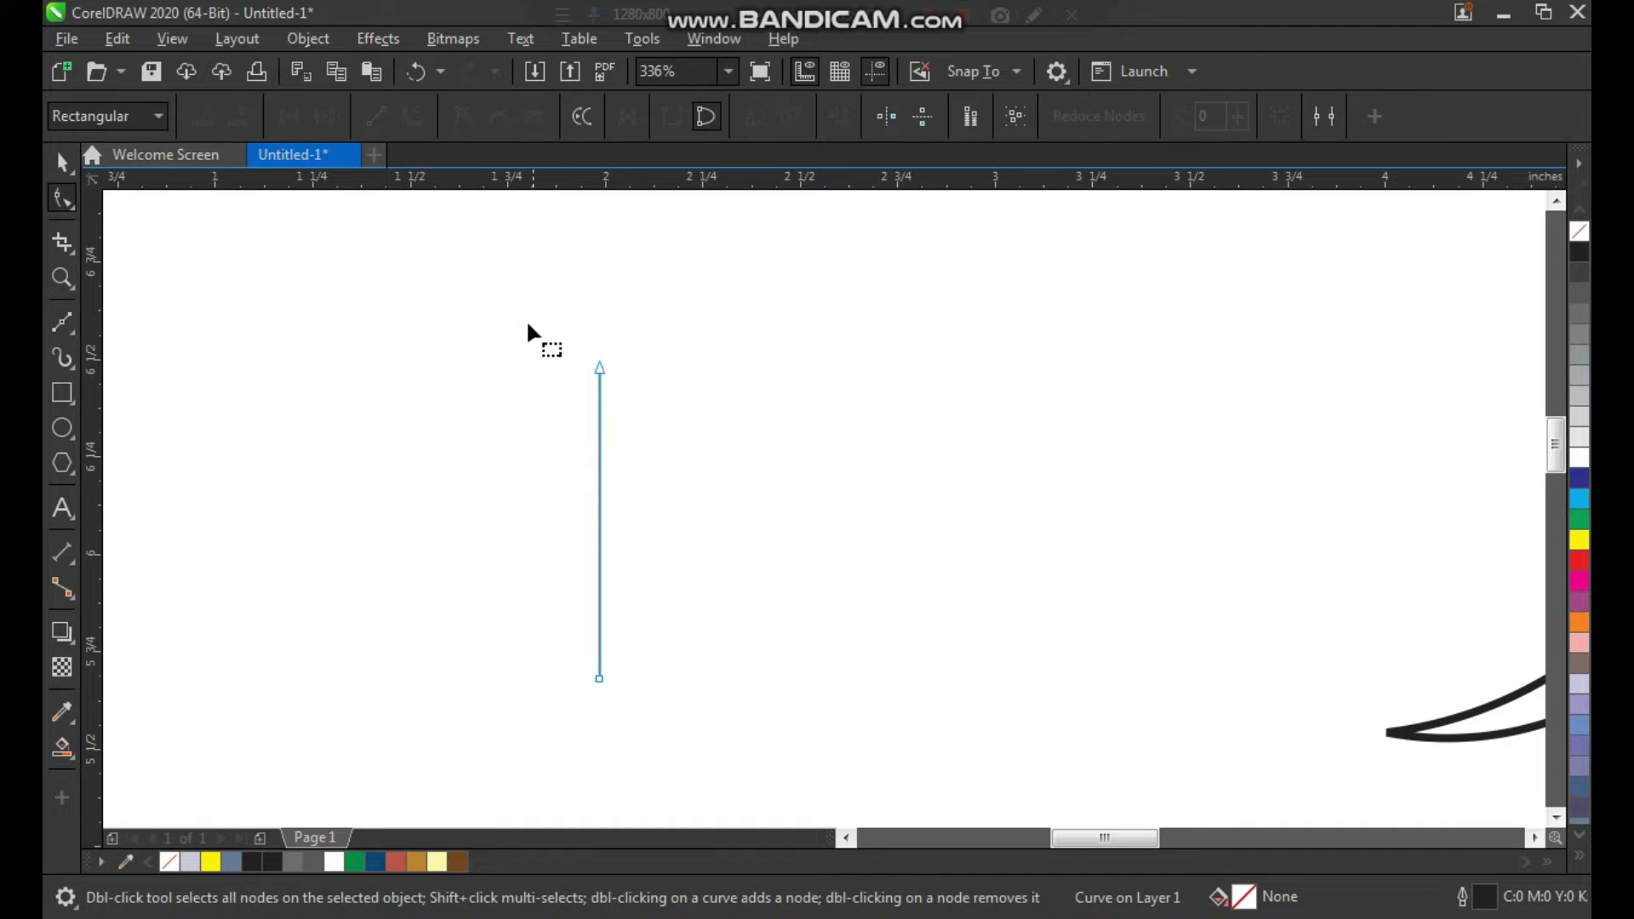
{"action": "key", "text": "z"}
{"action": "left_click_drag", "start_coordinate": [467, 328], "coordinate": [847, 803]}
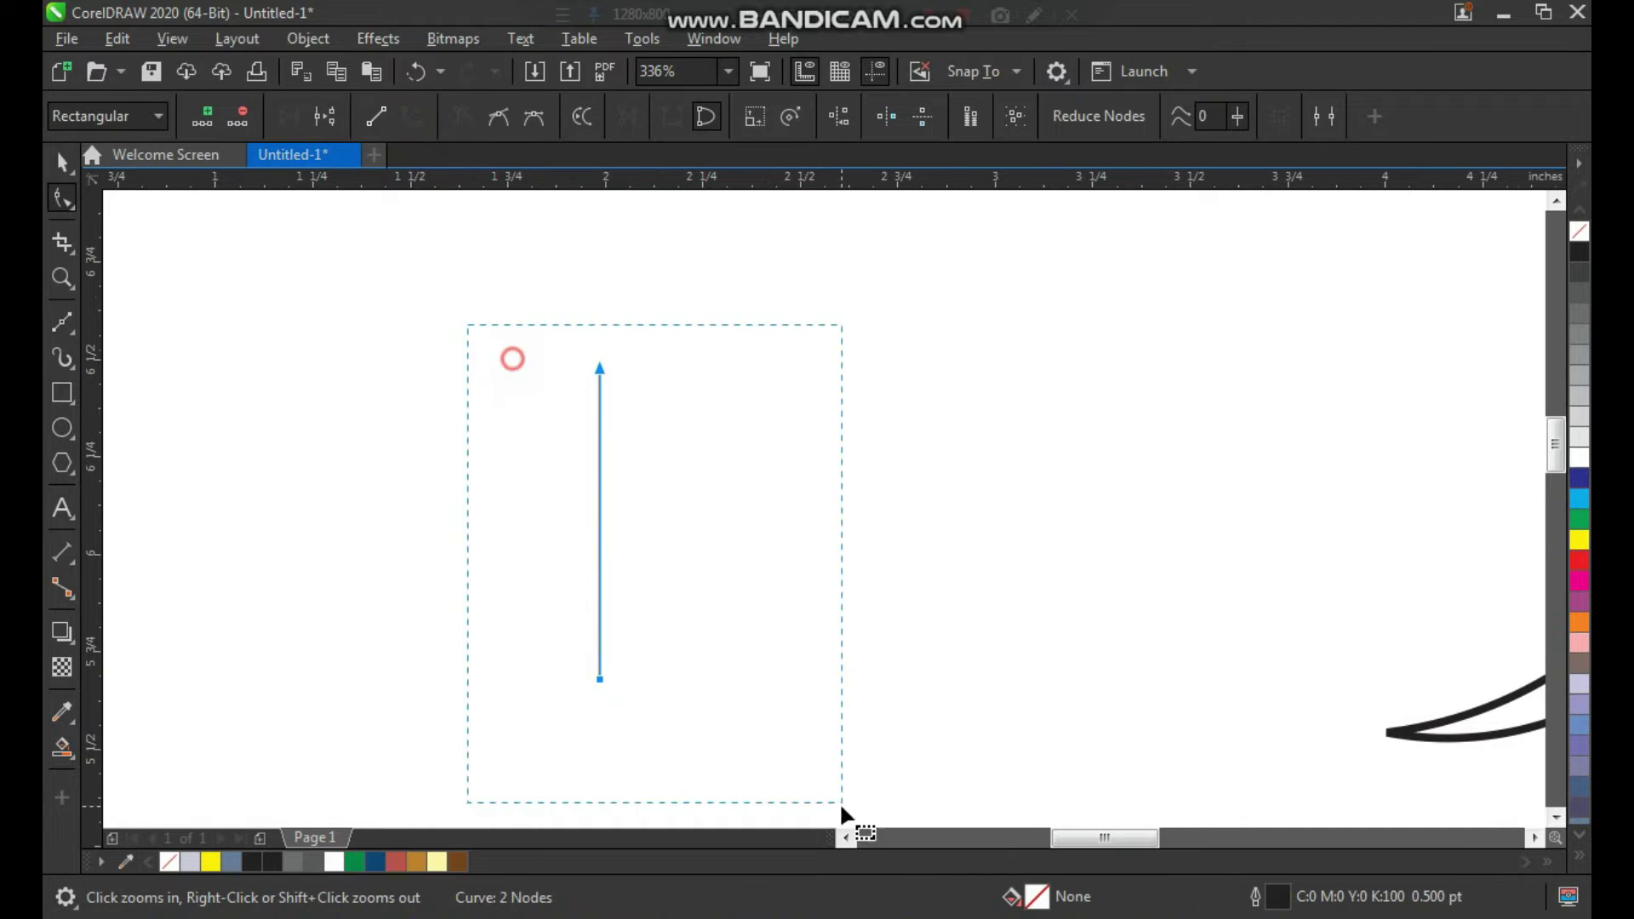
{"action": "left_click_drag", "start_coordinate": [753, 430], "coordinate": [681, 430]}
{"action": "left_click", "coordinate": [752, 251]}
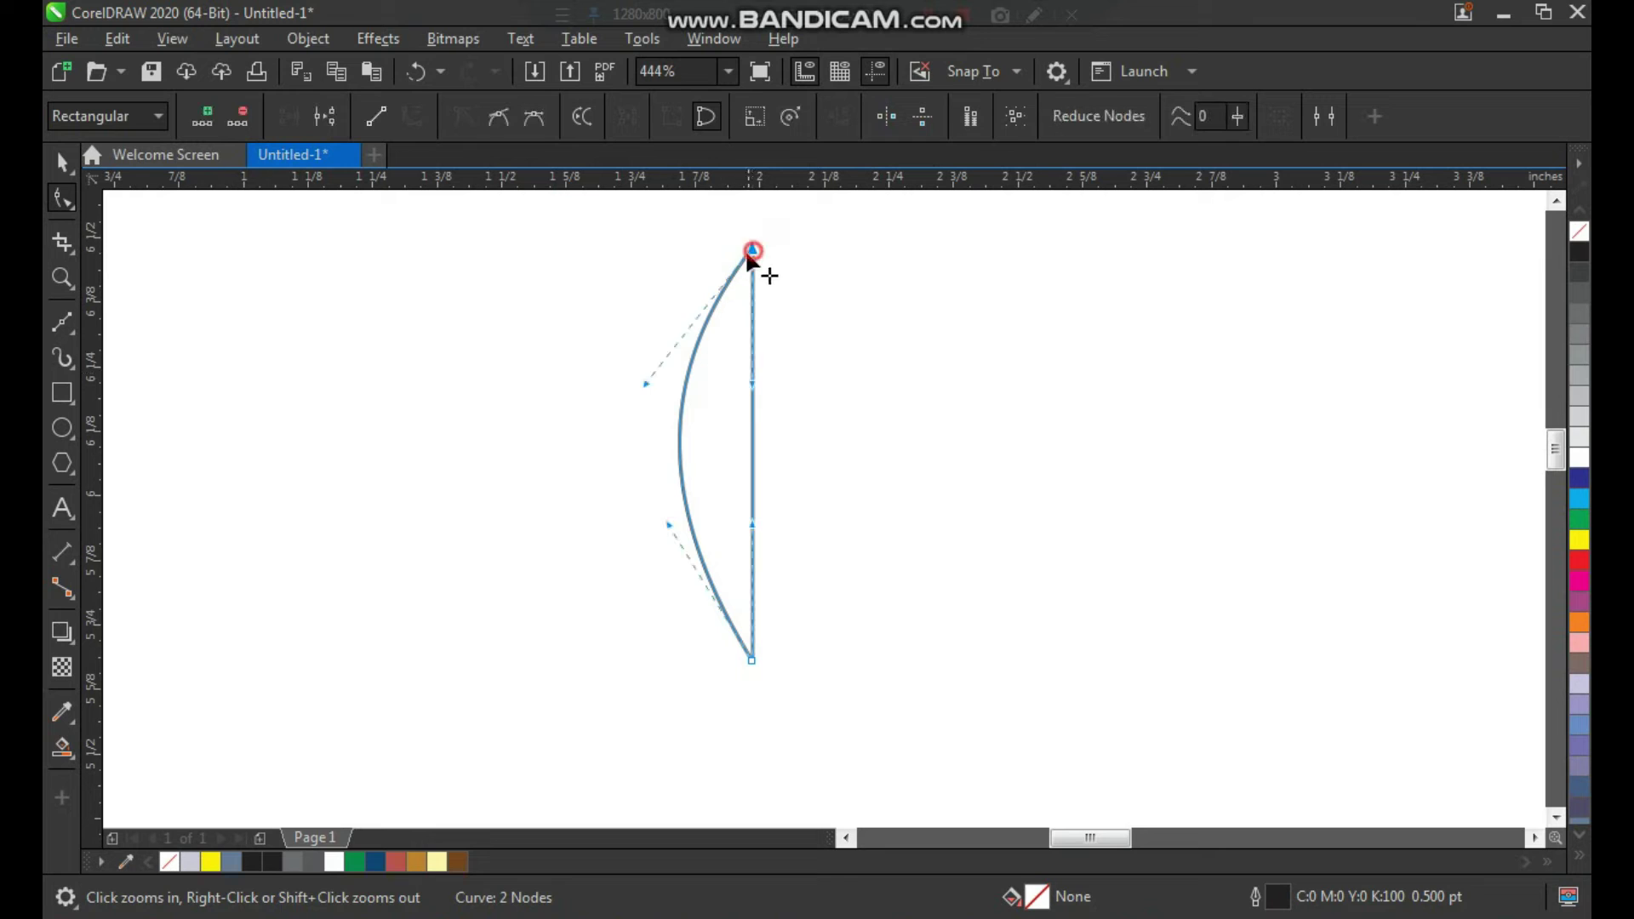
{"action": "left_click_drag", "start_coordinate": [646, 384], "coordinate": [626, 355]}
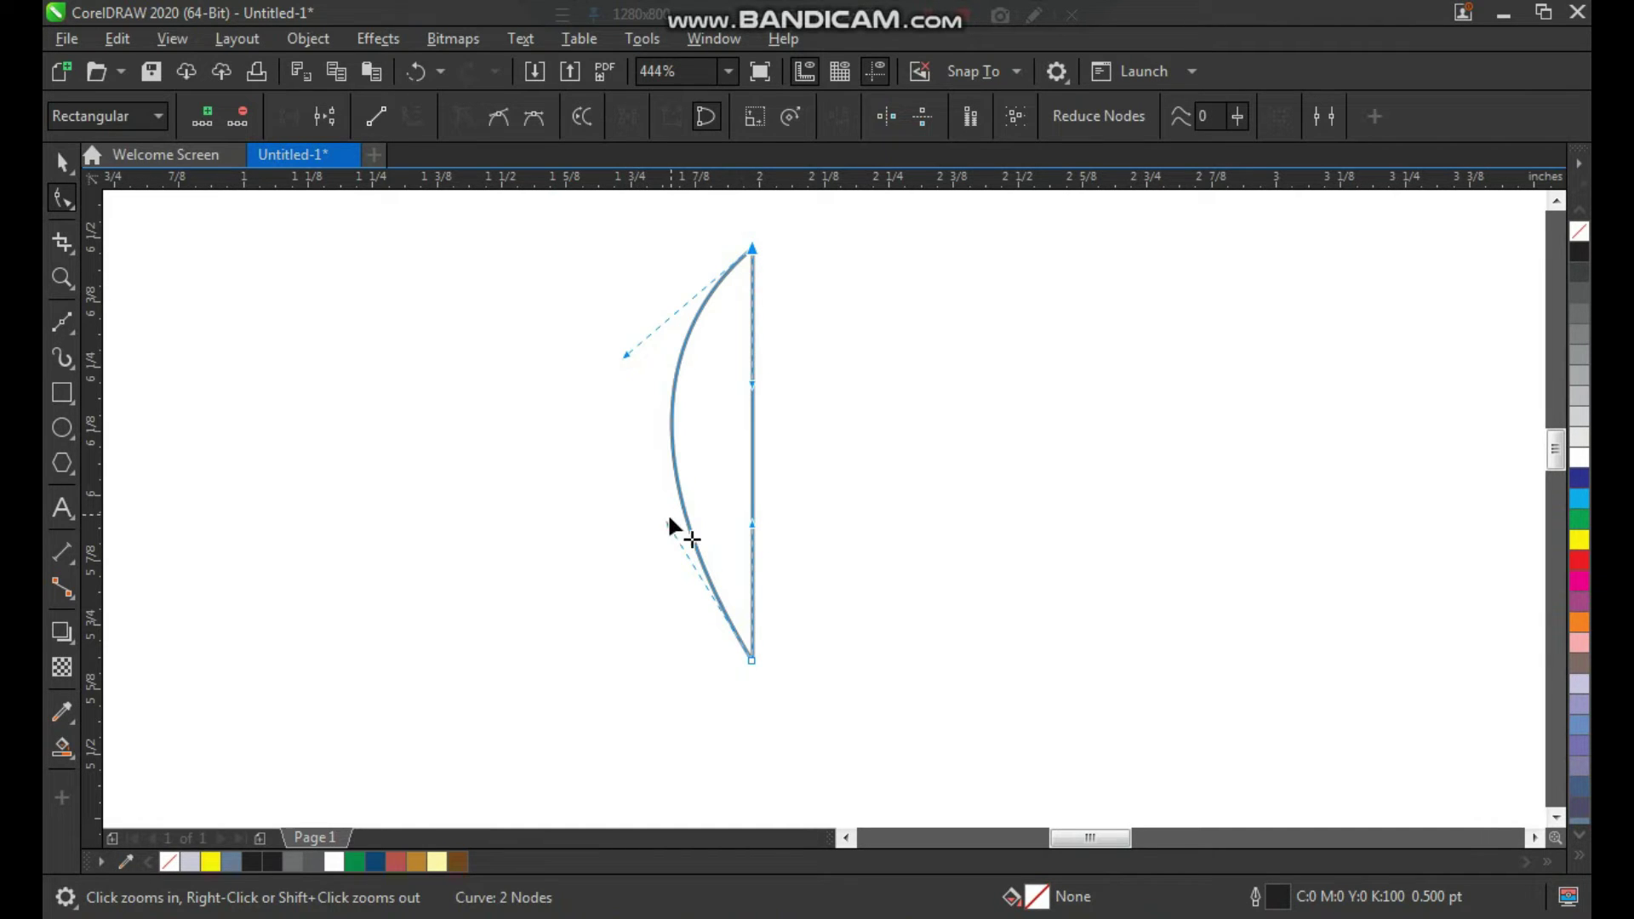
{"action": "left_click_drag", "start_coordinate": [668, 525], "coordinate": [647, 552]}
{"action": "key", "text": "space"}
{"action": "left_click", "coordinate": [923, 471]}
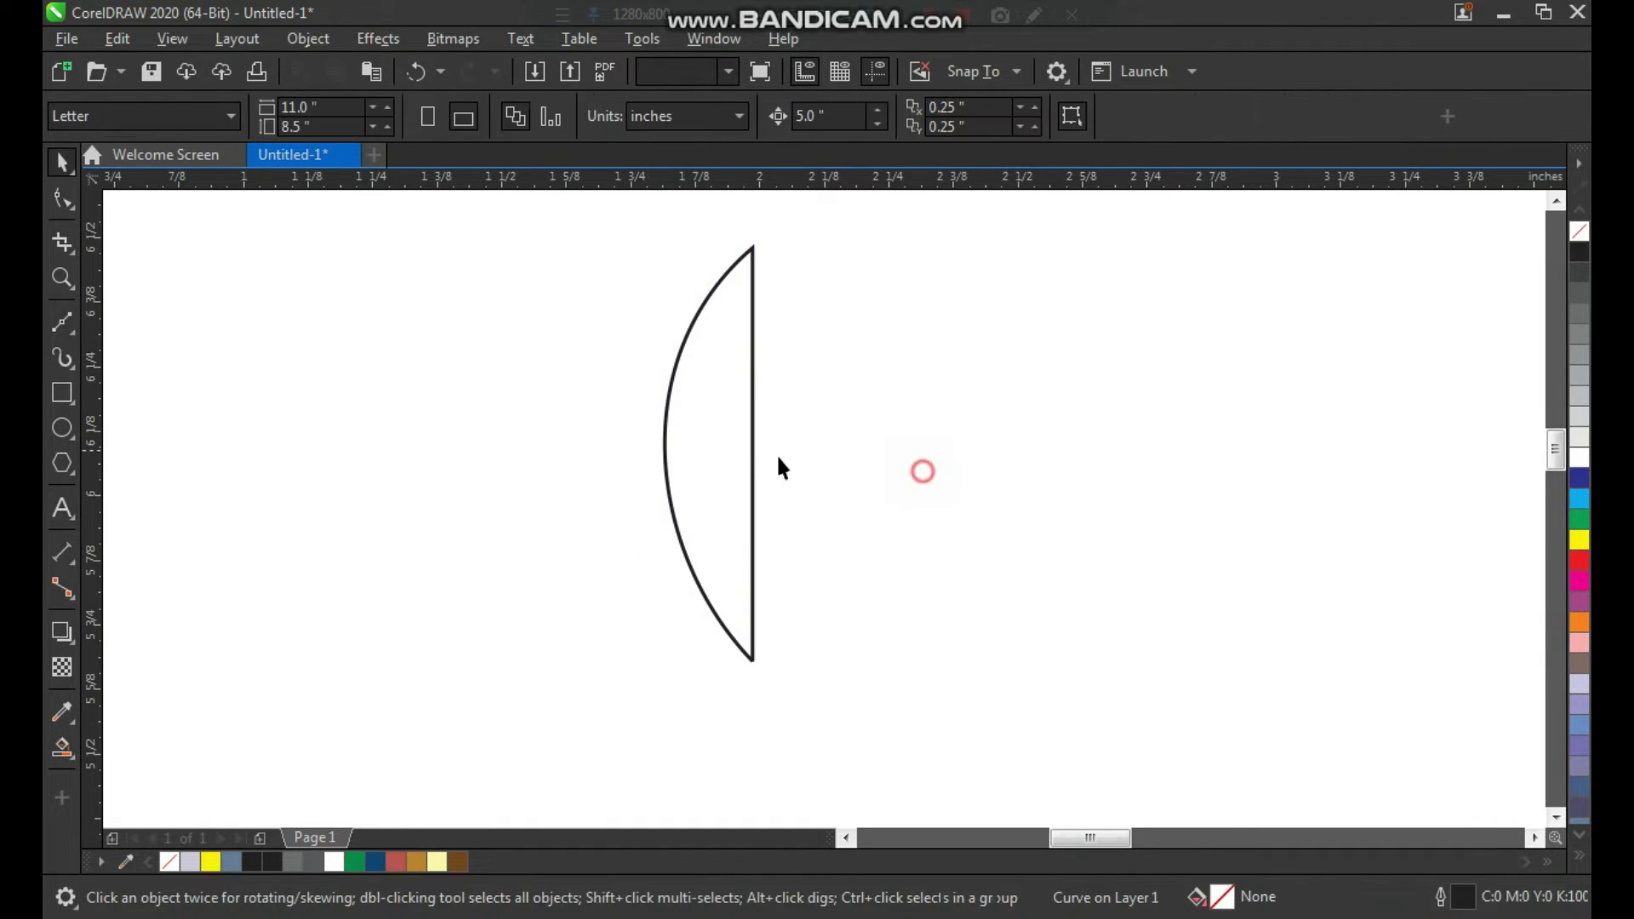
Step: Mirror a copy of the half-petal across its straight edge and weld both halves into one petal
{"action": "left_click", "coordinate": [734, 441]}
{"action": "left_click_drag", "start_coordinate": [653, 454], "coordinate": [757, 456]}
{"action": "right_click", "coordinate": [756, 456]}
{"action": "left_click", "coordinate": [691, 442], "text": "shift"}
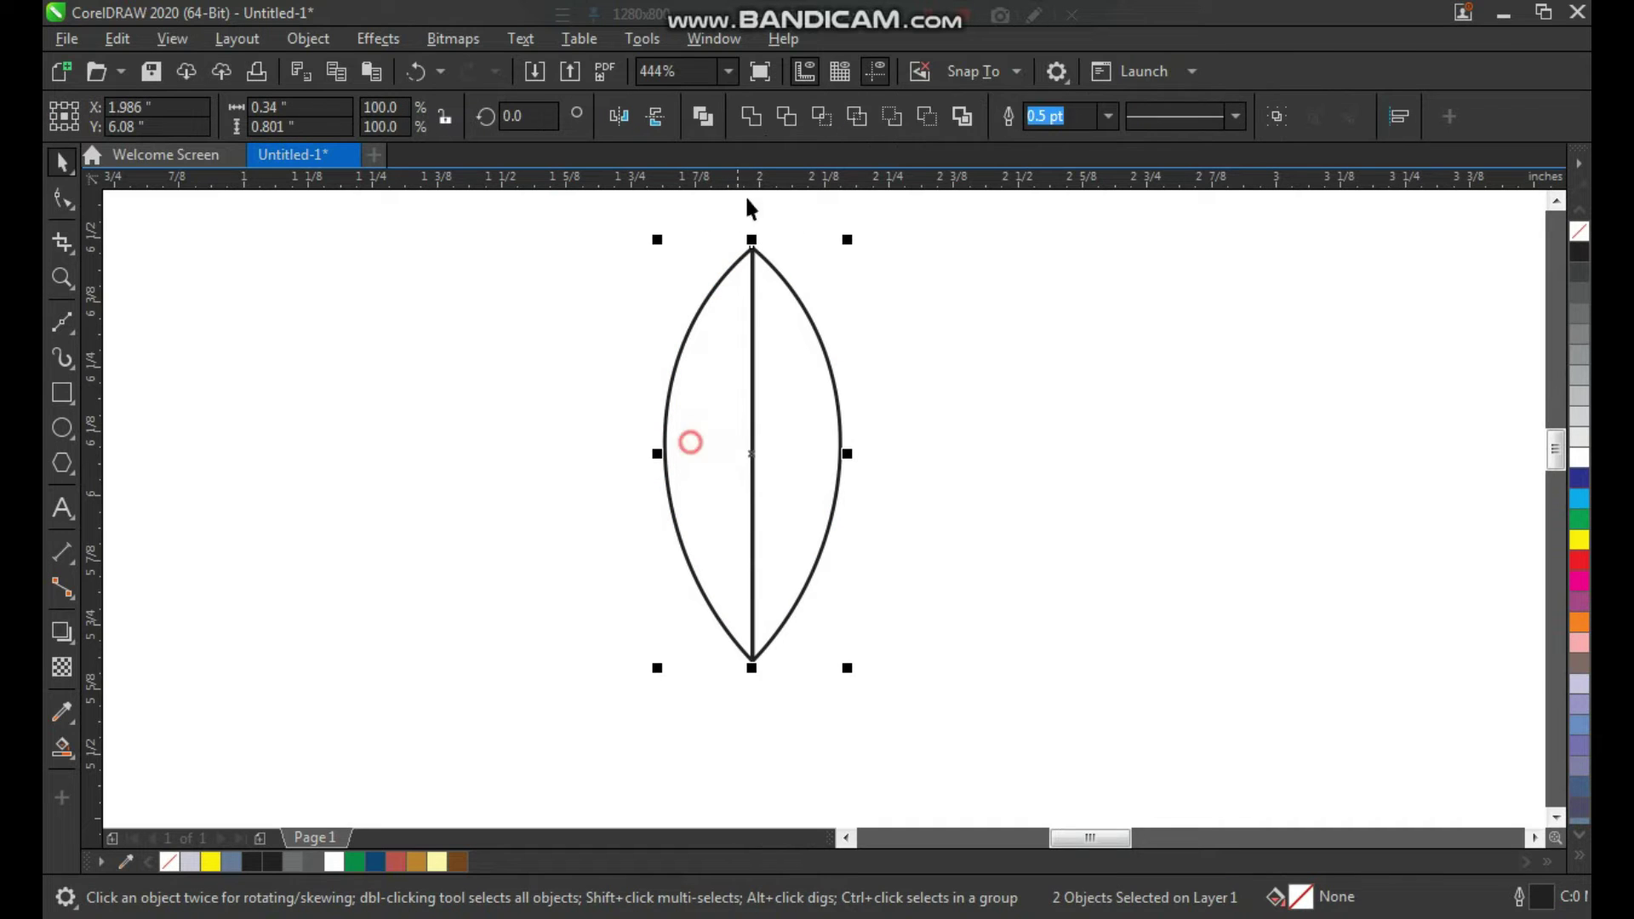
{"action": "left_click", "coordinate": [754, 114]}
{"action": "left_click", "coordinate": [912, 441]}
Step: Duplicate the petal rotated 60° clockwise and align its base with the base of the upright petal
{"action": "left_click", "coordinate": [720, 461]}
{"action": "key", "text": "F3"}
{"action": "key", "text": "F2"}
{"action": "left_click_drag", "start_coordinate": [626, 356], "coordinate": [857, 614]}
{"action": "left_click", "coordinate": [729, 389]}
{"action": "left_click_drag", "start_coordinate": [797, 271], "coordinate": [876, 442]}
{"action": "right_click", "coordinate": [876, 442]}
{"action": "left_click_drag", "start_coordinate": [755, 477], "coordinate": [968, 625]}
{"action": "left_click_drag", "start_coordinate": [941, 608], "coordinate": [887, 550]}
Step: Mirror a copy of the tilted petal to the left side and group the two side petals
{"action": "scroll", "coordinate": [749, 502], "scroll_direction": "down", "scroll_amount": 3}
{"action": "scroll", "coordinate": [830, 511], "scroll_direction": "up", "scroll_amount": 2}
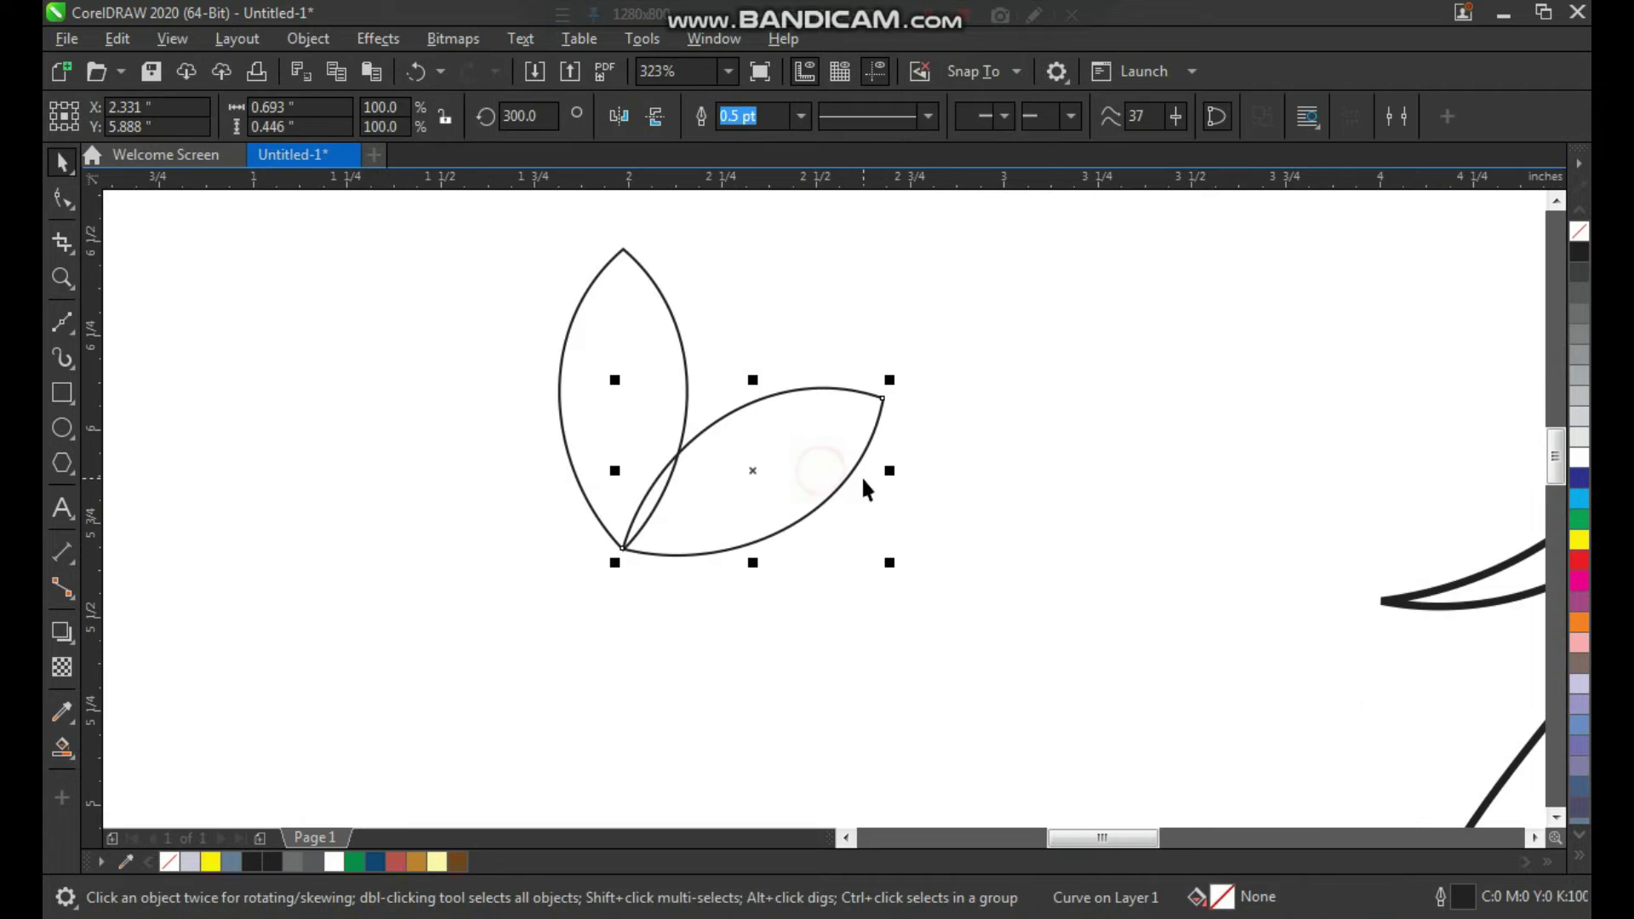
{"action": "right_click", "coordinate": [529, 506]}
{"action": "left_click_drag", "start_coordinate": [892, 470], "coordinate": [529, 506]}
{"action": "left_click", "coordinate": [697, 503], "text": "shift"}
{"action": "key", "text": "ctrl+g"}
Step: Trim the grouped side petals with the upright center petal so they no longer overlap it
{"action": "left_click", "coordinate": [654, 422]}
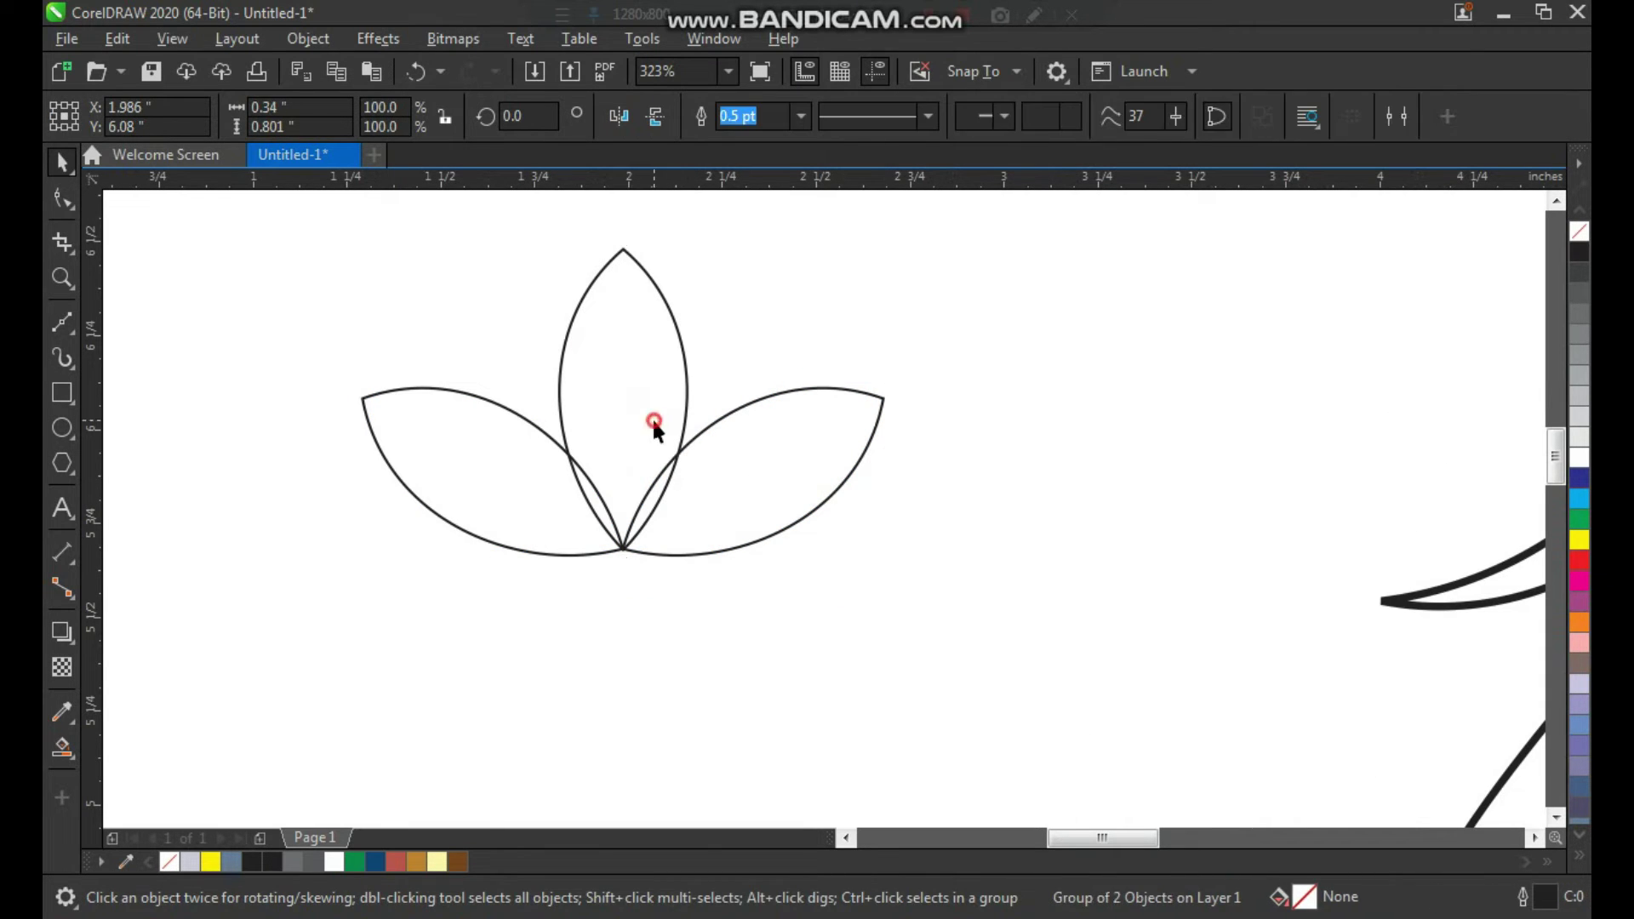
{"action": "left_click", "coordinate": [745, 492], "text": "shift"}
{"action": "left_click", "coordinate": [774, 686]}
{"action": "left_click", "coordinate": [652, 405]}
{"action": "left_click", "coordinate": [734, 503], "text": "shift"}
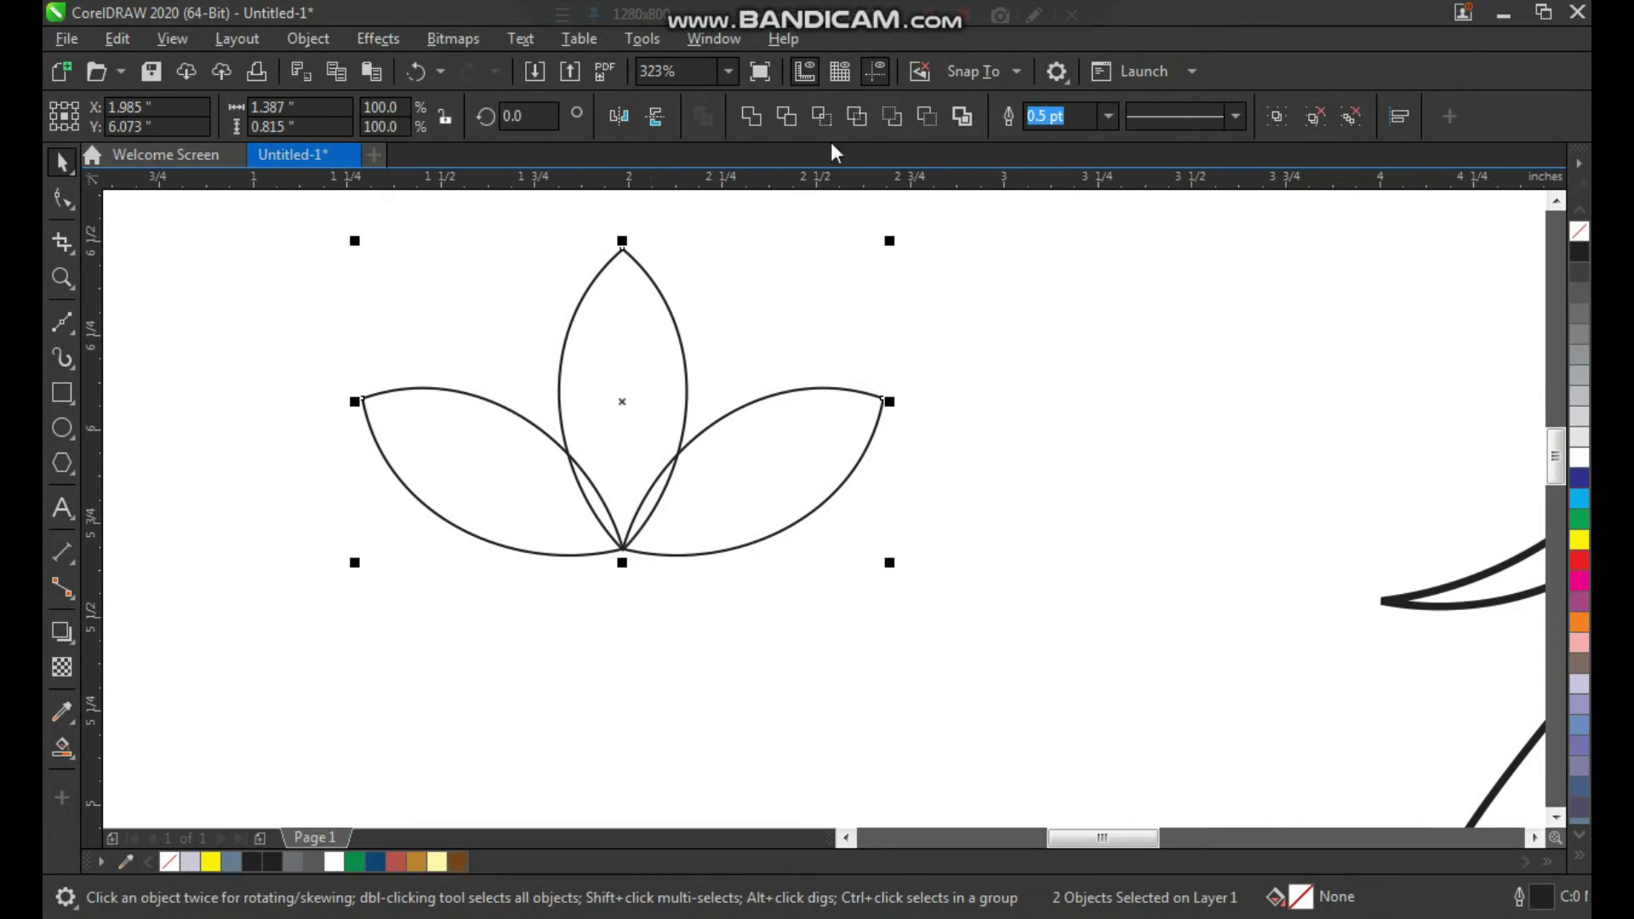
{"action": "left_click", "coordinate": [782, 119]}
{"action": "left_click", "coordinate": [835, 248]}
{"action": "left_click_drag", "start_coordinate": [763, 447], "coordinate": [796, 430]}
{"action": "key", "text": "ctrl+z"}
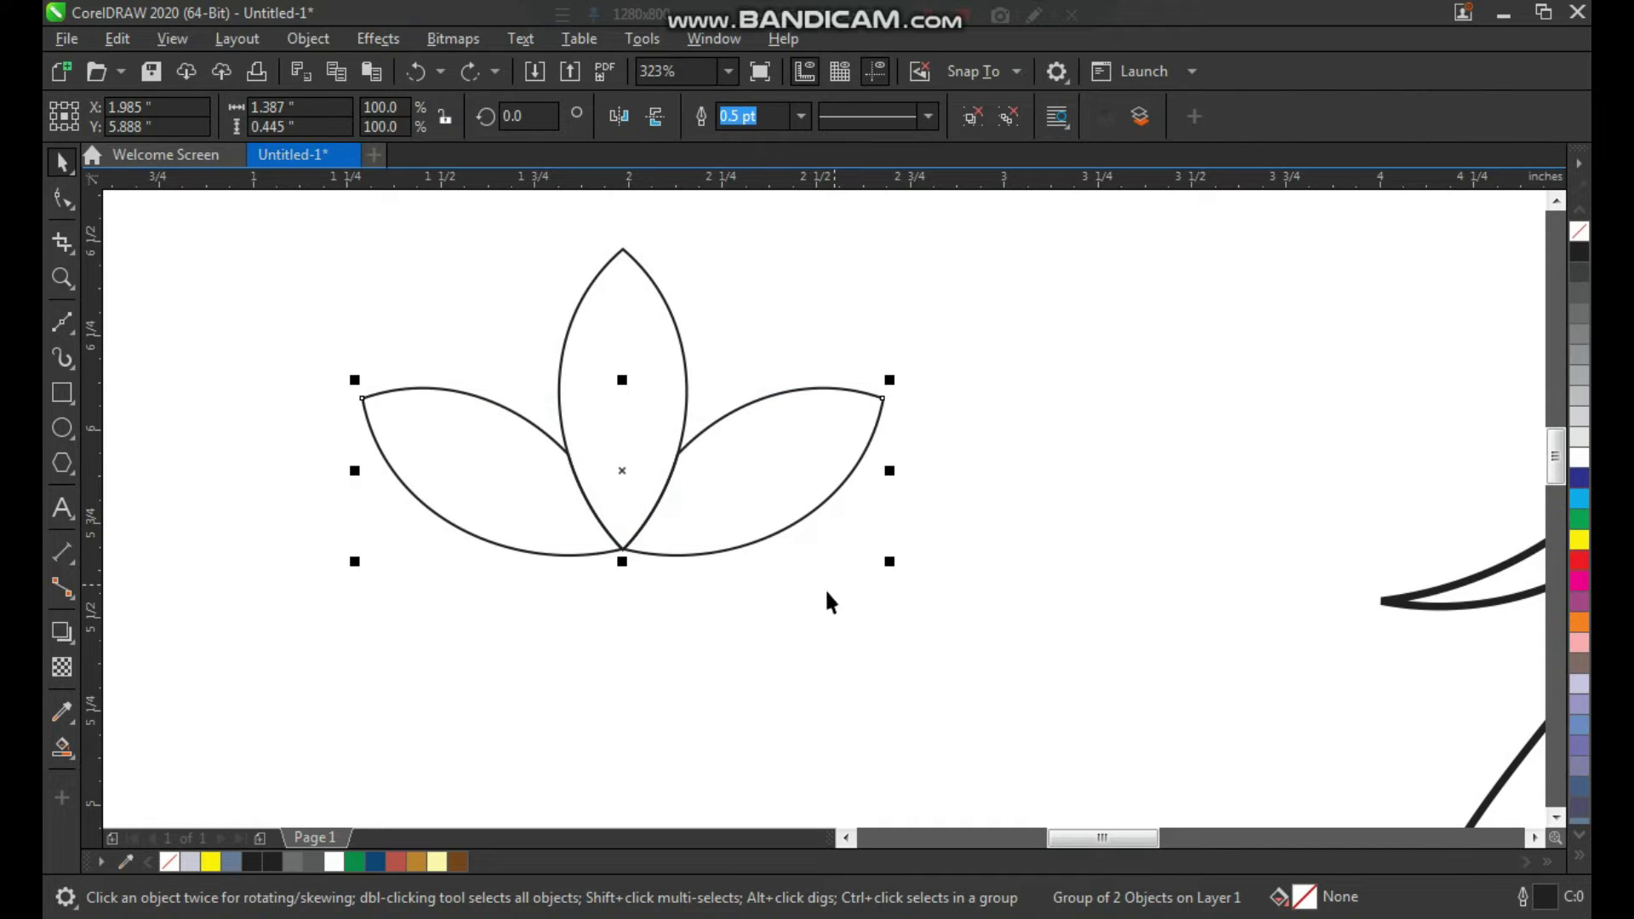
{"action": "left_click", "coordinate": [843, 627]}
Step: Duplicate the center petal, tilt the copy clockwise, and fit it between the center and right petals at their shared base
{"action": "right_click", "coordinate": [791, 420]}
{"action": "left_click_drag", "start_coordinate": [664, 400], "coordinate": [790, 420]}
{"action": "left_click", "coordinate": [790, 420]}
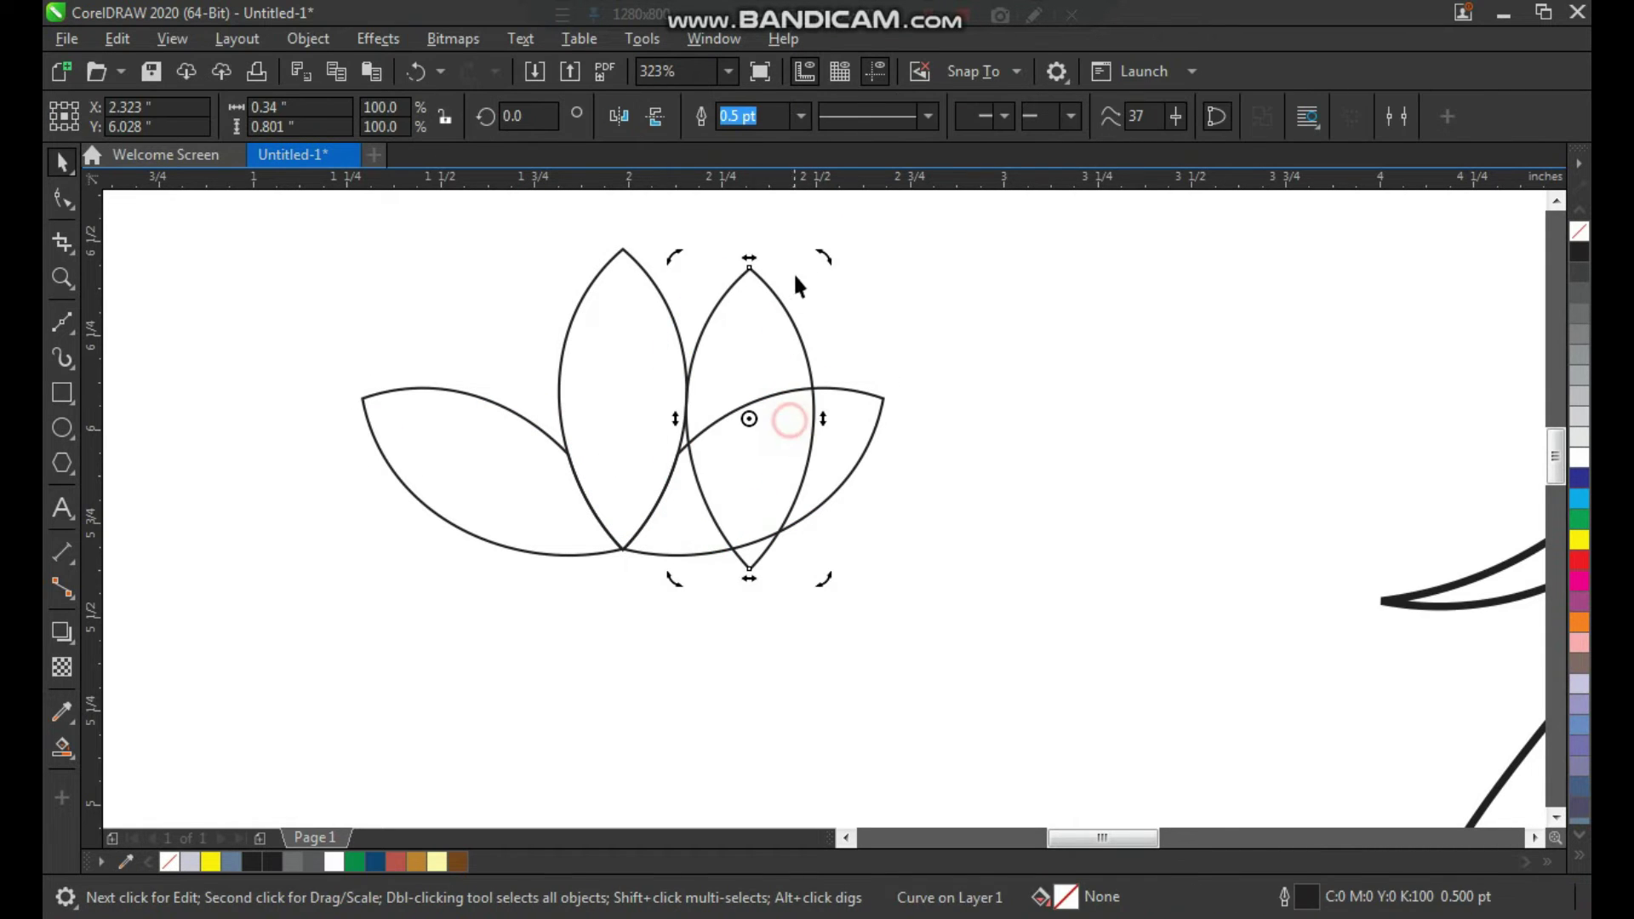
{"action": "left_click_drag", "start_coordinate": [828, 254], "coordinate": [885, 322]}
{"action": "left_click_drag", "start_coordinate": [792, 384], "coordinate": [738, 381]}
{"action": "left_click", "coordinate": [888, 235]}
Step: Mirror a copy of the new intermediate petal to the left side and group the two intermediate petals
{"action": "key", "text": "F2"}
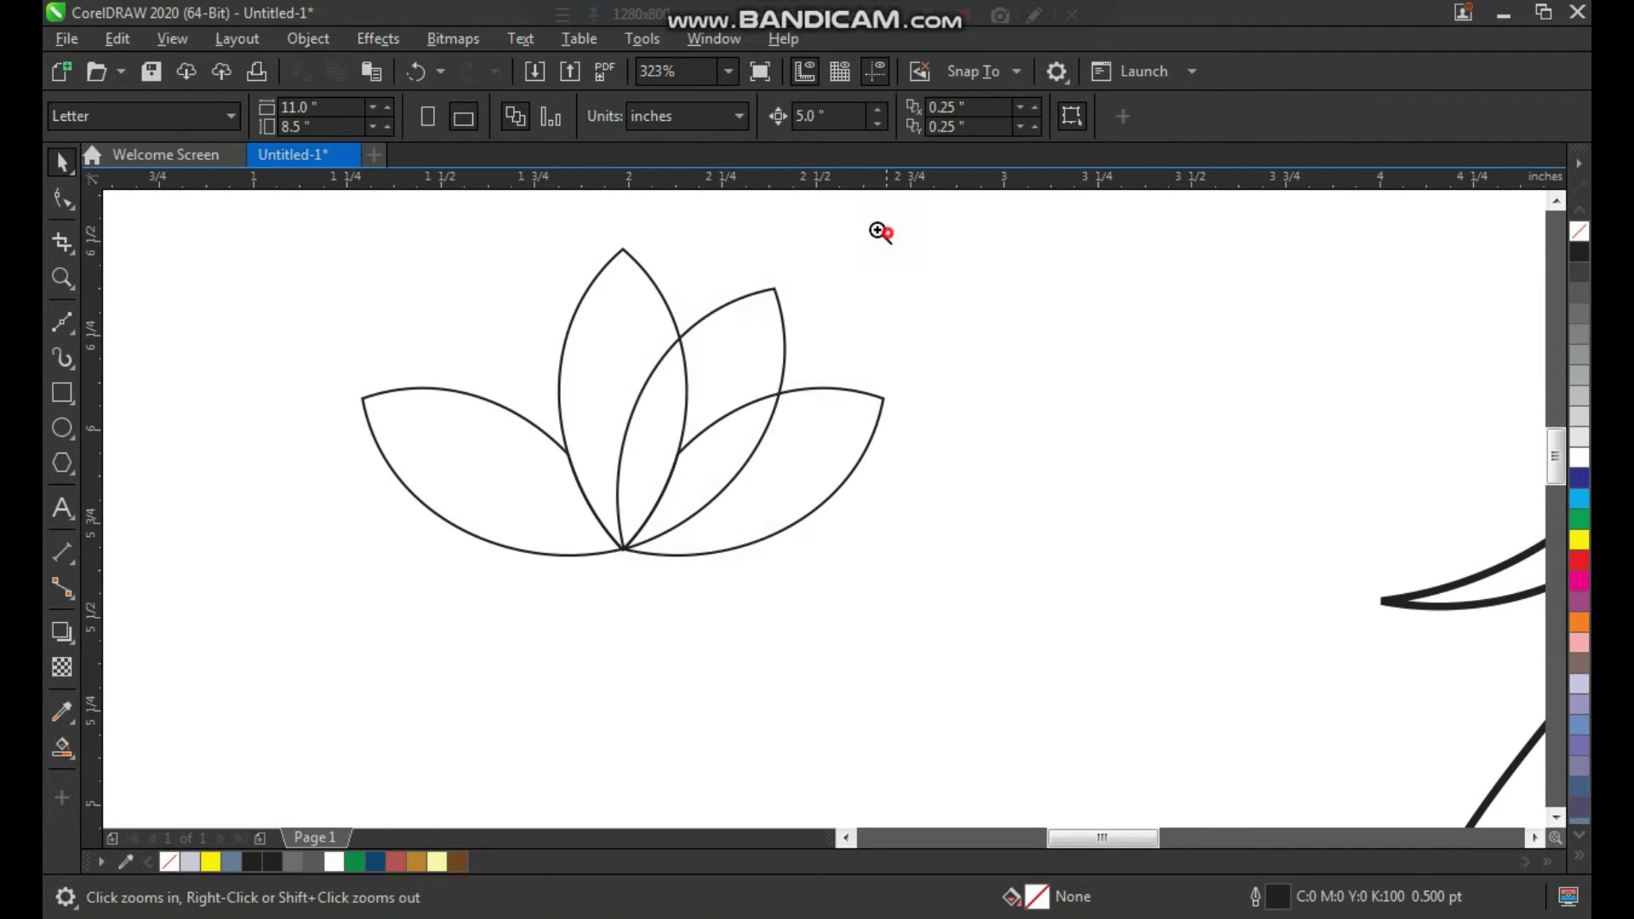
{"action": "left_click_drag", "start_coordinate": [891, 234], "coordinate": [495, 606]}
{"action": "key", "text": "space"}
{"action": "left_click", "coordinate": [922, 412]}
{"action": "right_click", "coordinate": [622, 532]}
{"action": "left_click_drag", "start_coordinate": [990, 507], "coordinate": [622, 532]}
{"action": "left_click", "coordinate": [882, 394], "text": "shift"}
{"action": "key", "text": "ctrl+g"}
Step: Trim the grouped intermediate petals with the center petal to remove their overlap
{"action": "left_click_drag", "start_coordinate": [722, 347], "coordinate": [747, 339]}
{"action": "key", "text": "ctrl+z"}
{"action": "left_click", "coordinate": [876, 384], "text": "shift"}
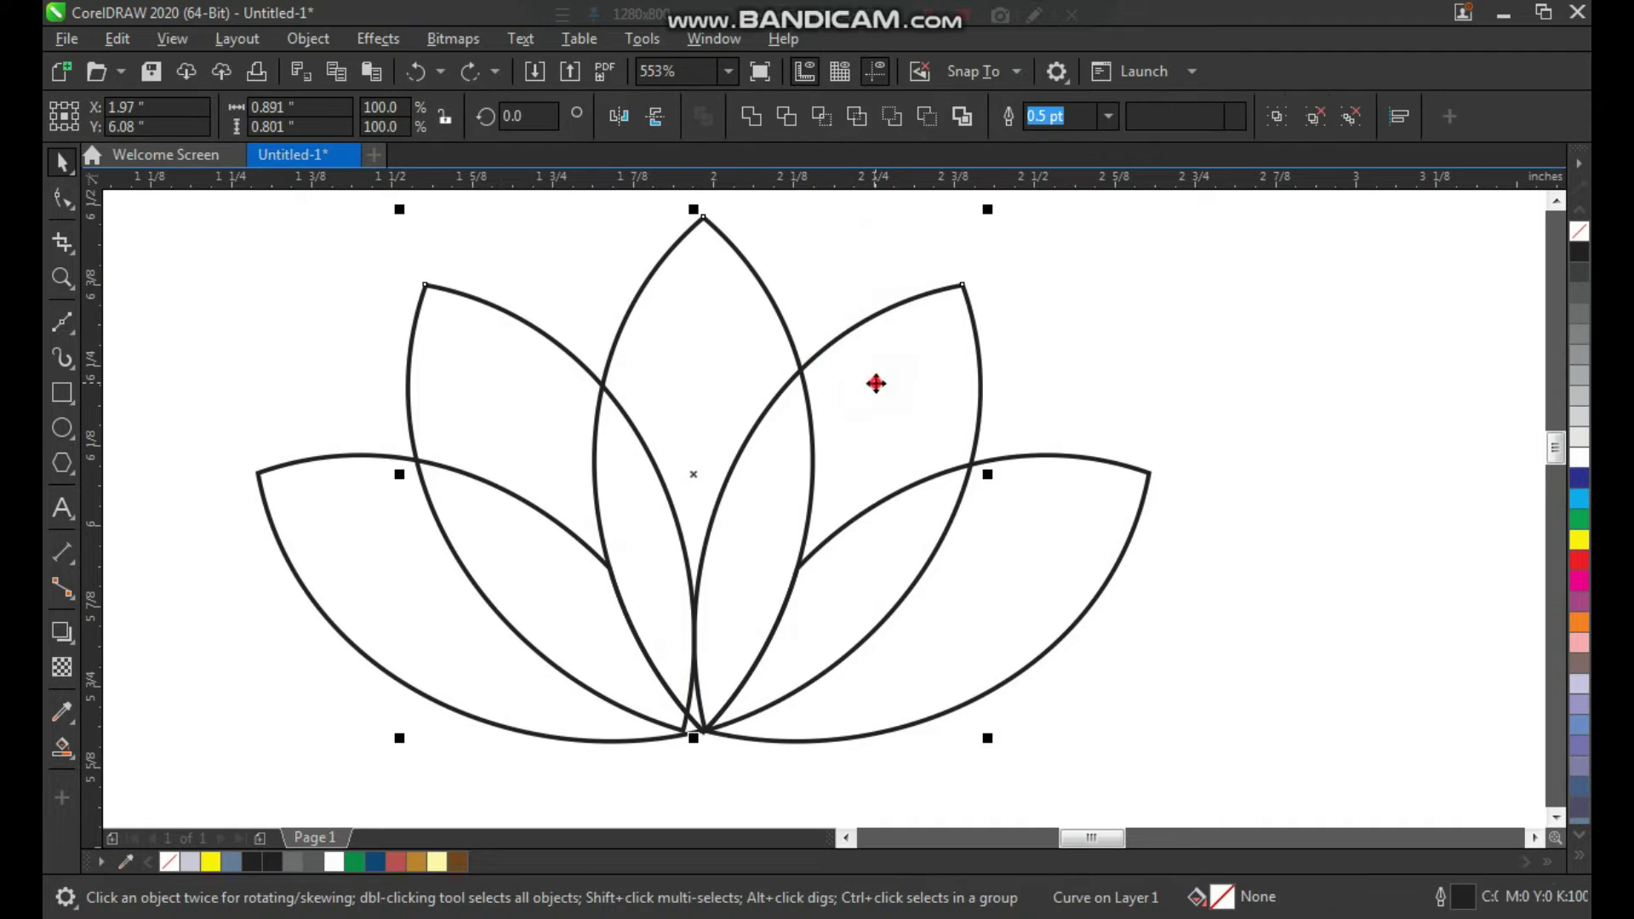
{"action": "left_click", "coordinate": [784, 123]}
{"action": "left_click", "coordinate": [831, 228]}
{"action": "scroll", "coordinate": [683, 486], "scroll_direction": "down", "scroll_amount": 3}
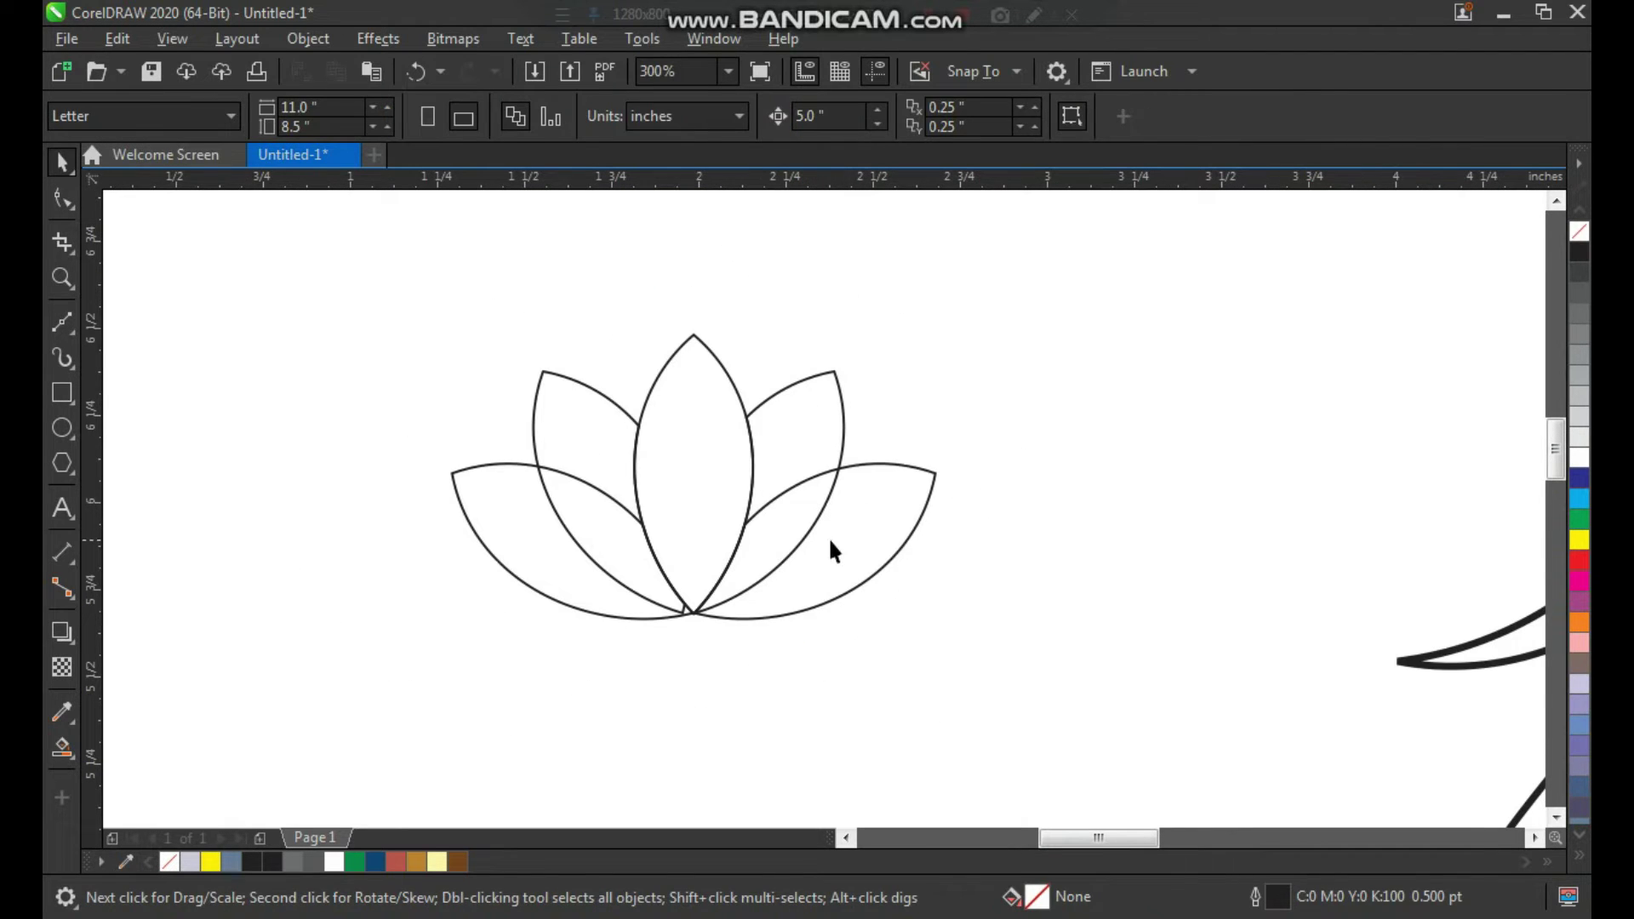
Step: Trim the grouped intermediate petals with the lower side petals to remove their overlap
{"action": "left_click", "coordinate": [817, 537]}
{"action": "left_click", "coordinate": [593, 473], "text": "shift"}
{"action": "left_click", "coordinate": [581, 445], "text": "shift"}
{"action": "left_click", "coordinate": [786, 123]}
{"action": "left_click", "coordinate": [905, 315]}
Step: Group all the lotus petals and set their outline width to 1.5 pt
{"action": "left_click_drag", "start_coordinate": [456, 689], "coordinate": [457, 688]}
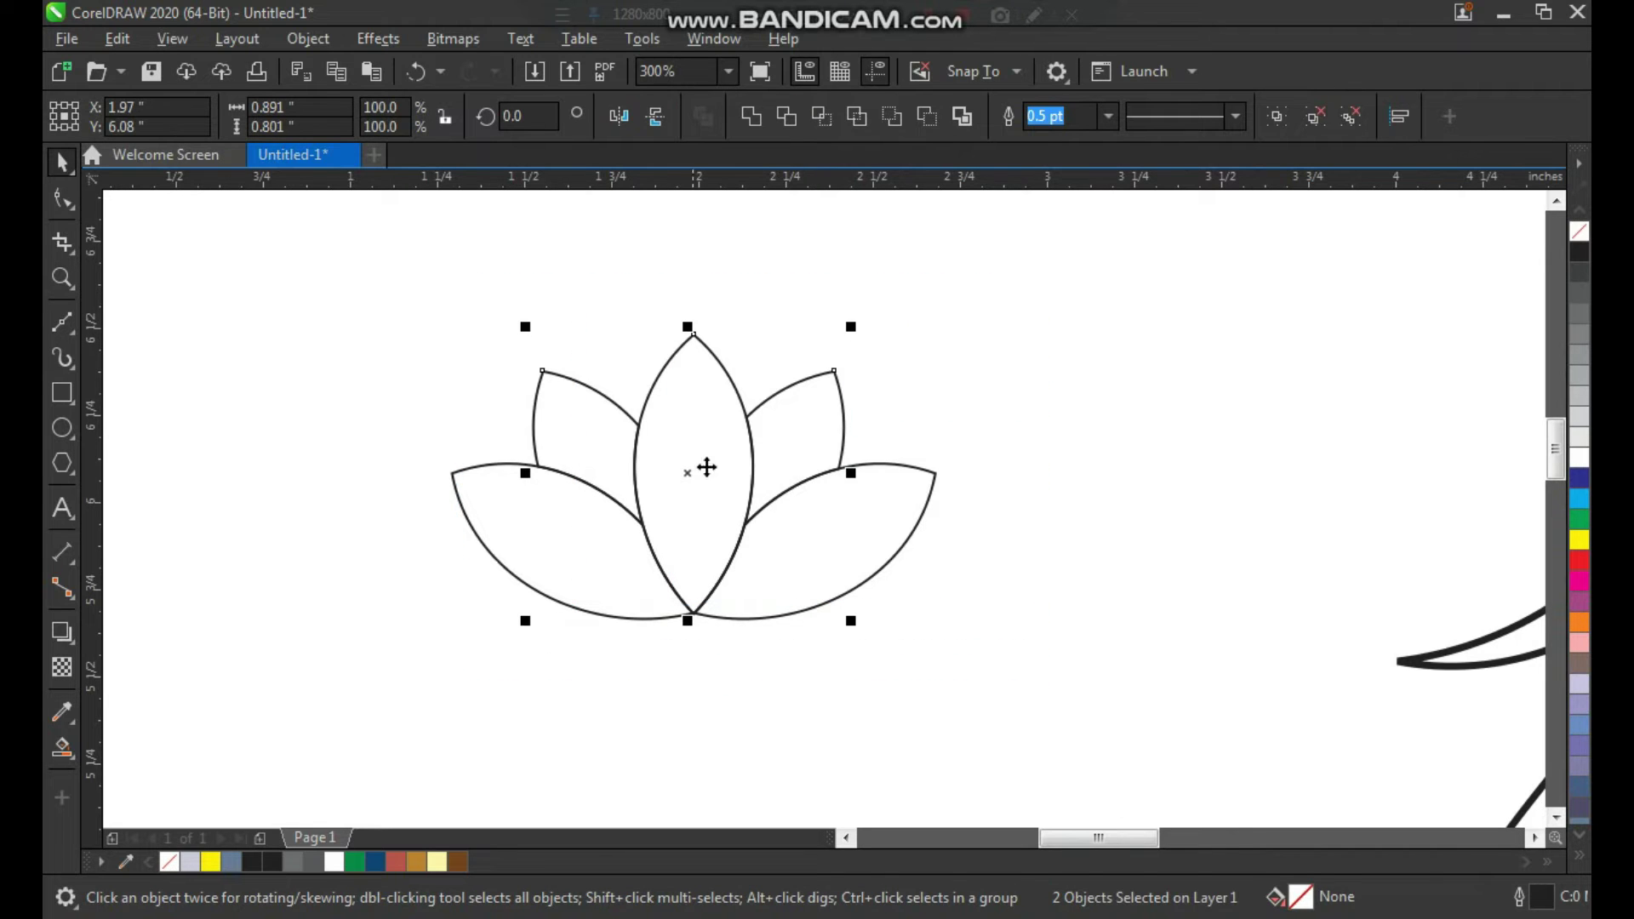
{"action": "key", "text": "ctrl+g"}
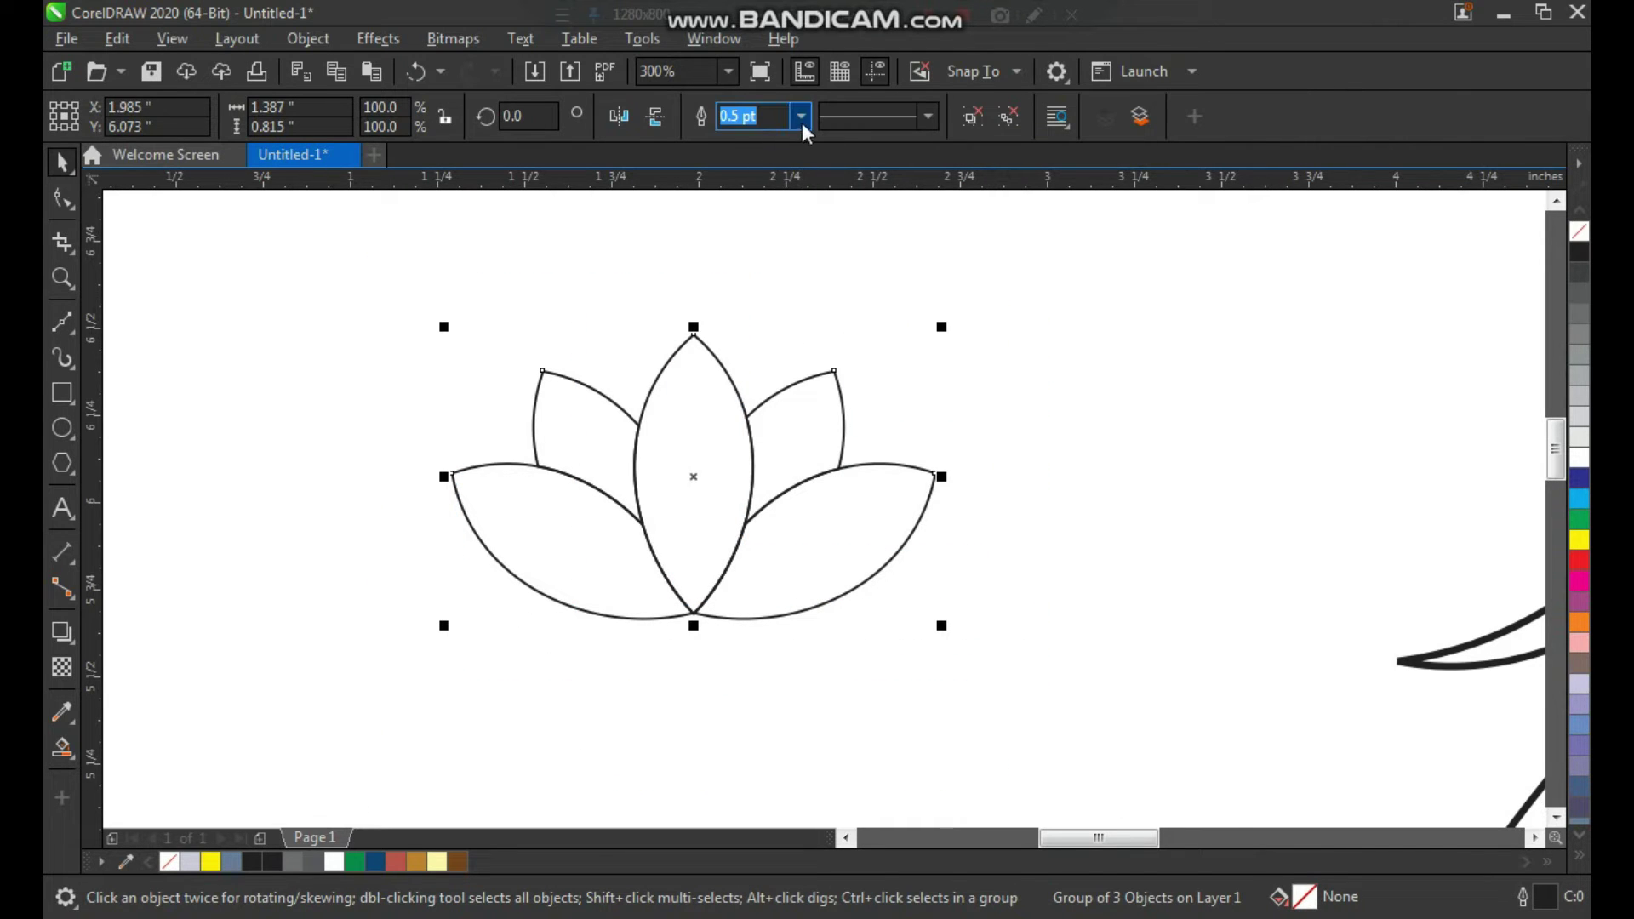
{"action": "left_click", "coordinate": [802, 123]}
{"action": "left_click", "coordinate": [784, 236]}
{"action": "left_click", "coordinate": [935, 365]}
{"action": "scroll", "coordinate": [605, 451], "scroll_direction": "down", "scroll_amount": 1}
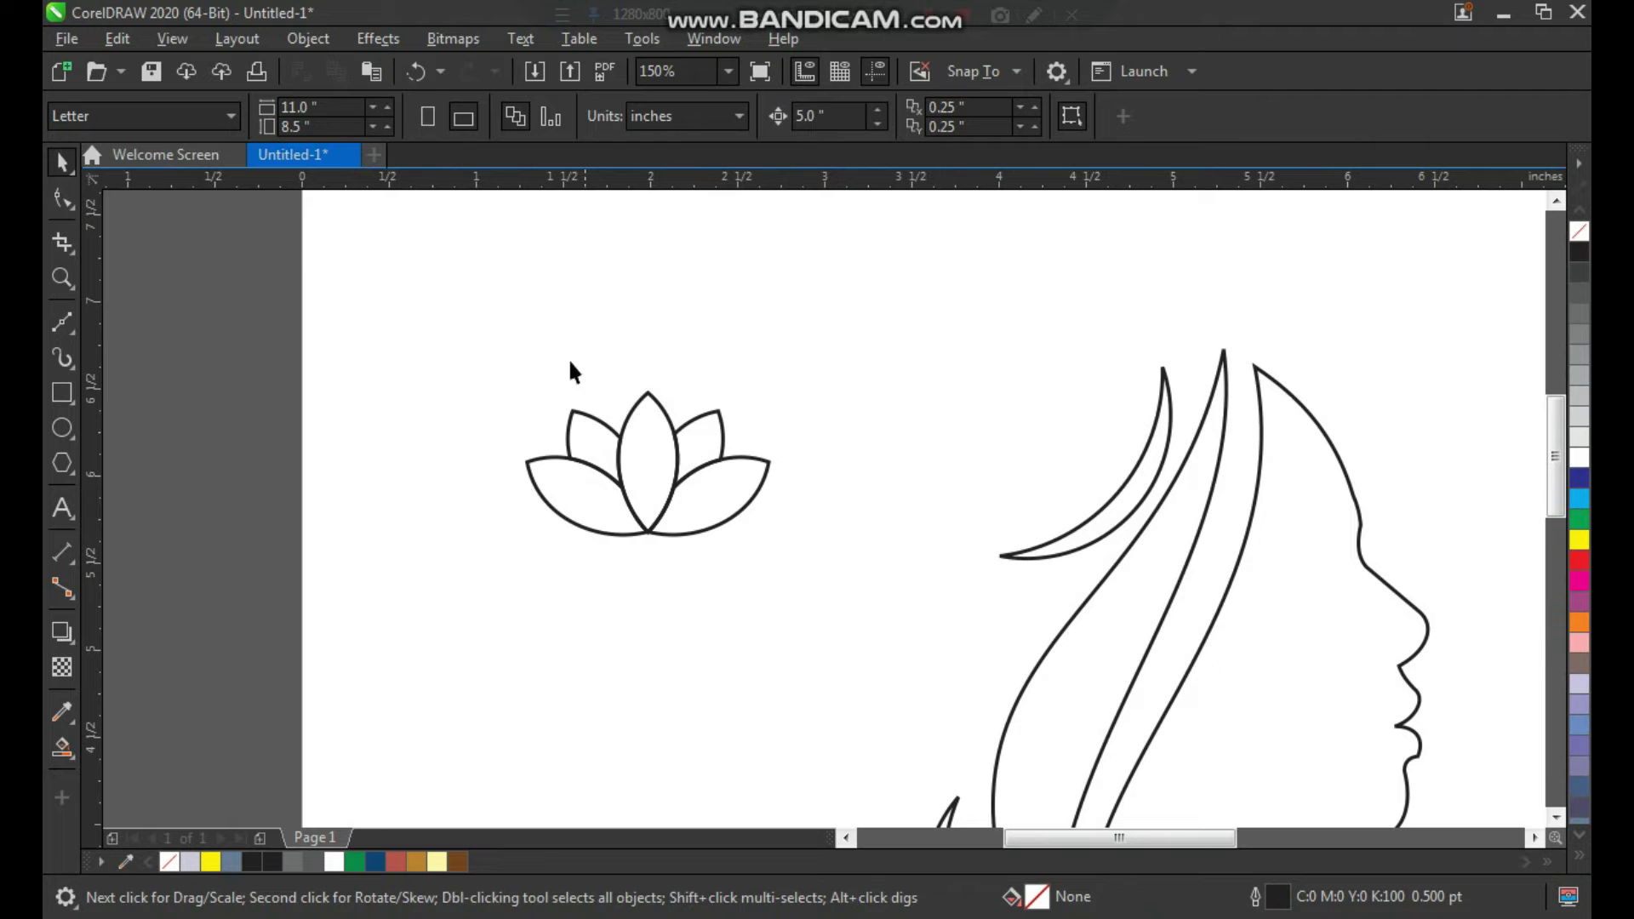
Step: Ungroup the lotus into separate petals and move the whole flower next to the upper crescent of the hair
{"action": "left_click_drag", "start_coordinate": [464, 313], "coordinate": [877, 623]}
{"action": "key", "text": "ctrl+u"}
{"action": "key", "text": "ctrl+u"}
{"action": "left_click_drag", "start_coordinate": [859, 312], "coordinate": [422, 598]}
{"action": "left_click_drag", "start_coordinate": [635, 506], "coordinate": [1032, 447]}
Step: Tilt the lotus counterclockwise and fit it into the curve of the upper crescent
{"action": "left_click_drag", "start_coordinate": [1180, 486], "coordinate": [1157, 378]}
{"action": "key", "text": "F2"}
{"action": "left_click_drag", "start_coordinate": [933, 345], "coordinate": [1138, 568]}
{"action": "left_click_drag", "start_coordinate": [993, 453], "coordinate": [987, 492]}
{"action": "left_click_drag", "start_coordinate": [1132, 692], "coordinate": [1144, 685]}
{"action": "left_click_drag", "start_coordinate": [1025, 445], "coordinate": [1041, 468]}
Step: Group all the logo shapes and shift the group toward the upper left of the page
{"action": "scroll", "coordinate": [793, 408], "scroll_direction": "down", "scroll_amount": 3}
{"action": "key", "text": "z"}
{"action": "left_click_drag", "start_coordinate": [1047, 308], "coordinate": [687, 761]}
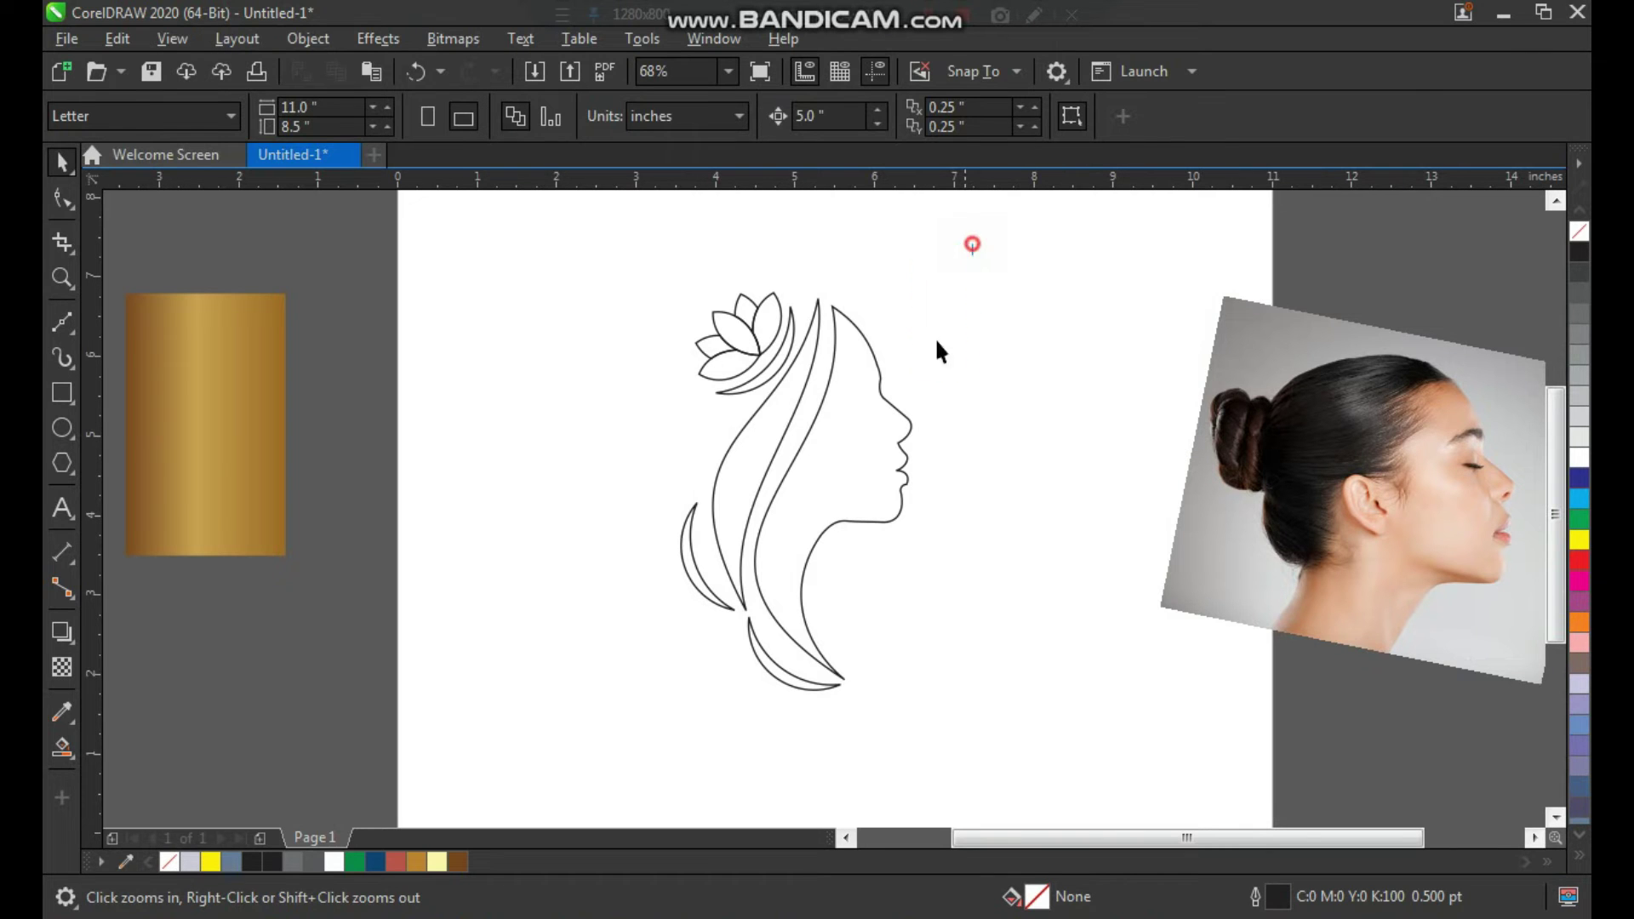
{"action": "left_click_drag", "start_coordinate": [557, 758], "coordinate": [557, 756]}
{"action": "key", "text": "ctrl+g"}
{"action": "left_click_drag", "start_coordinate": [852, 516], "coordinate": [762, 474]}
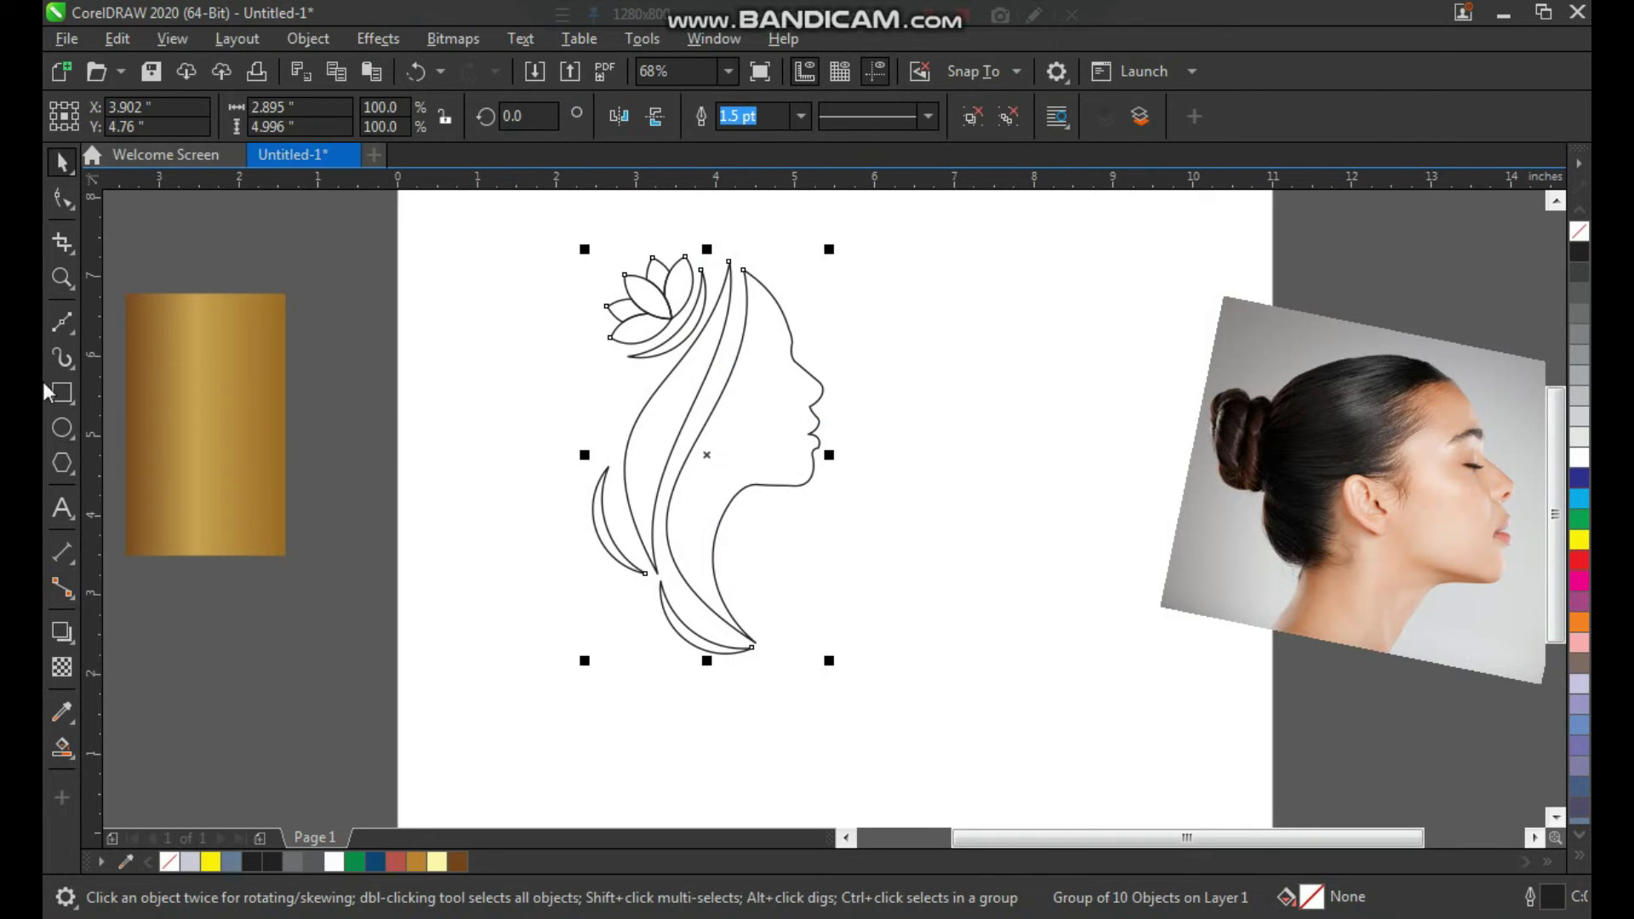
Step: Draw a rectangle about 3.99 by 7.02 inches around the logo and center the logo horizontally in it
{"action": "left_click", "coordinate": [62, 399]}
{"action": "left_click_drag", "start_coordinate": [550, 219], "coordinate": [867, 777]}
{"action": "key", "text": "space"}
{"action": "left_click", "coordinate": [974, 383]}
{"action": "left_click_drag", "start_coordinate": [957, 222], "coordinate": [834, 412]}
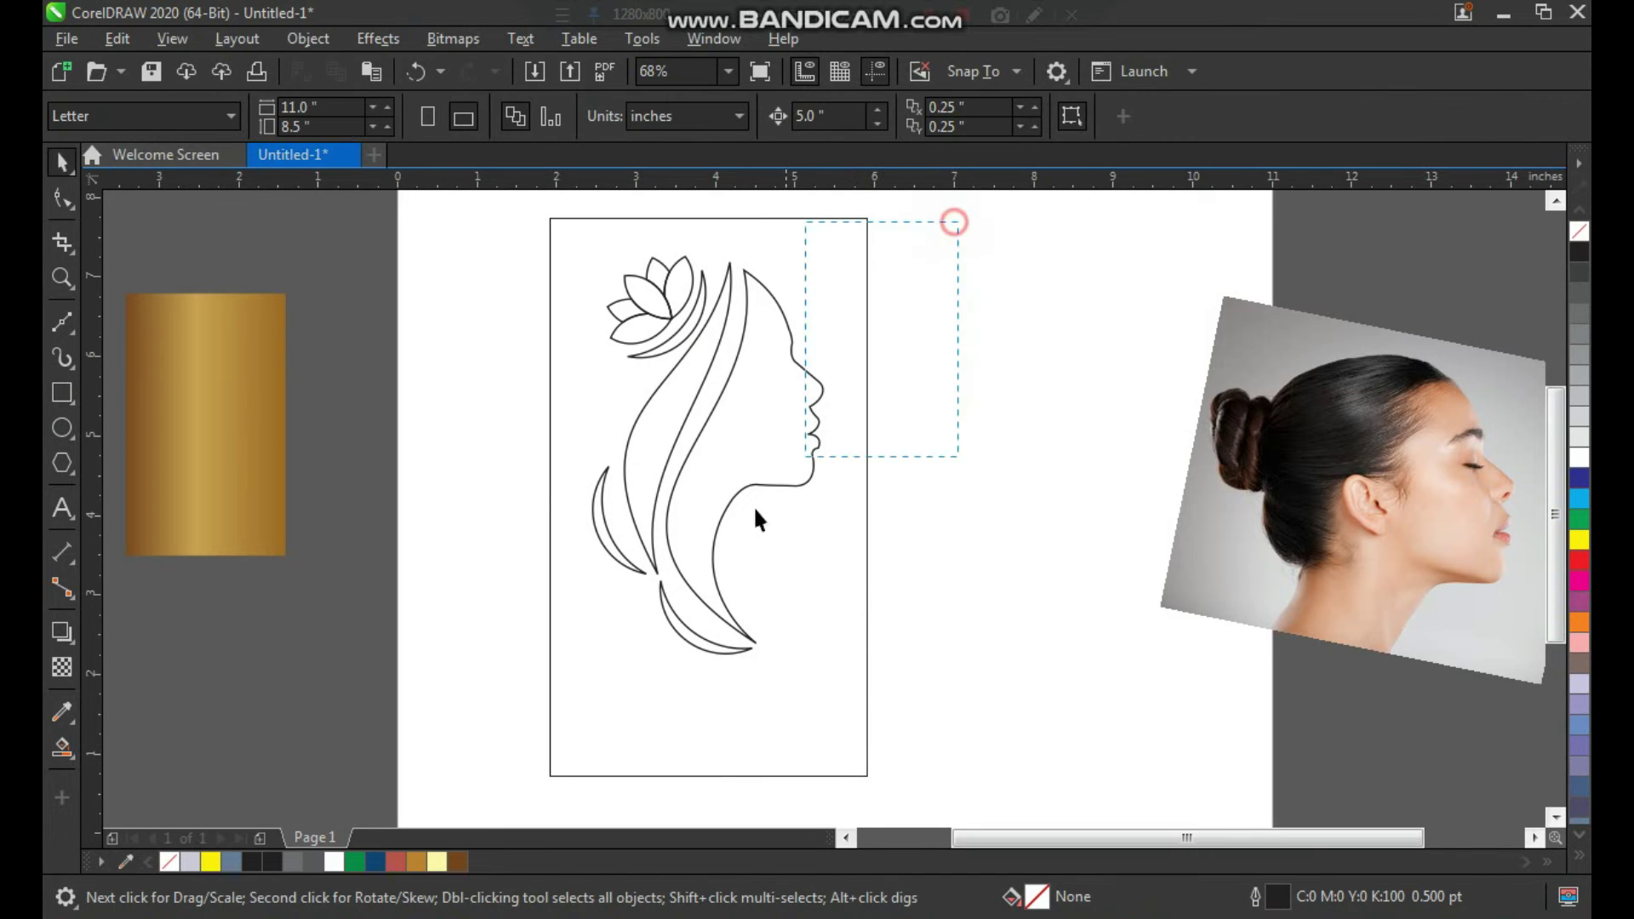
{"action": "left_click_drag", "start_coordinate": [530, 723], "coordinate": [529, 724]}
{"action": "left_click", "coordinate": [1013, 577]}
{"action": "left_click", "coordinate": [813, 430]}
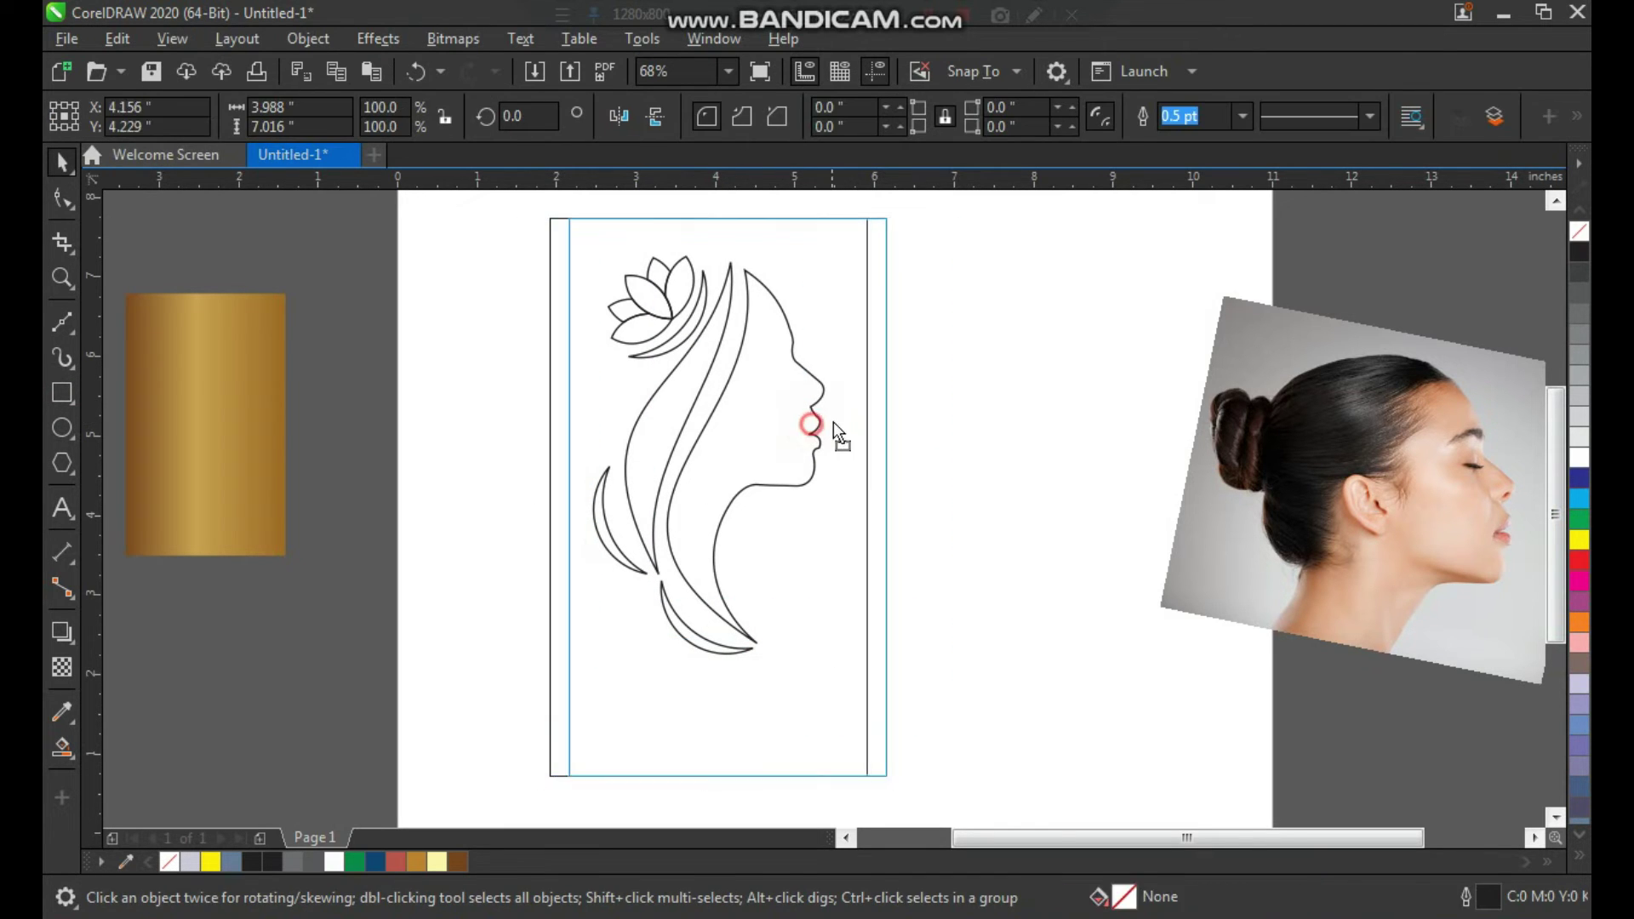
Step: Fill the grouped logo with white and the rectangle behind it with black
{"action": "left_click", "coordinate": [918, 223]}
{"action": "left_click_drag", "start_coordinate": [503, 715], "coordinate": [504, 715]}
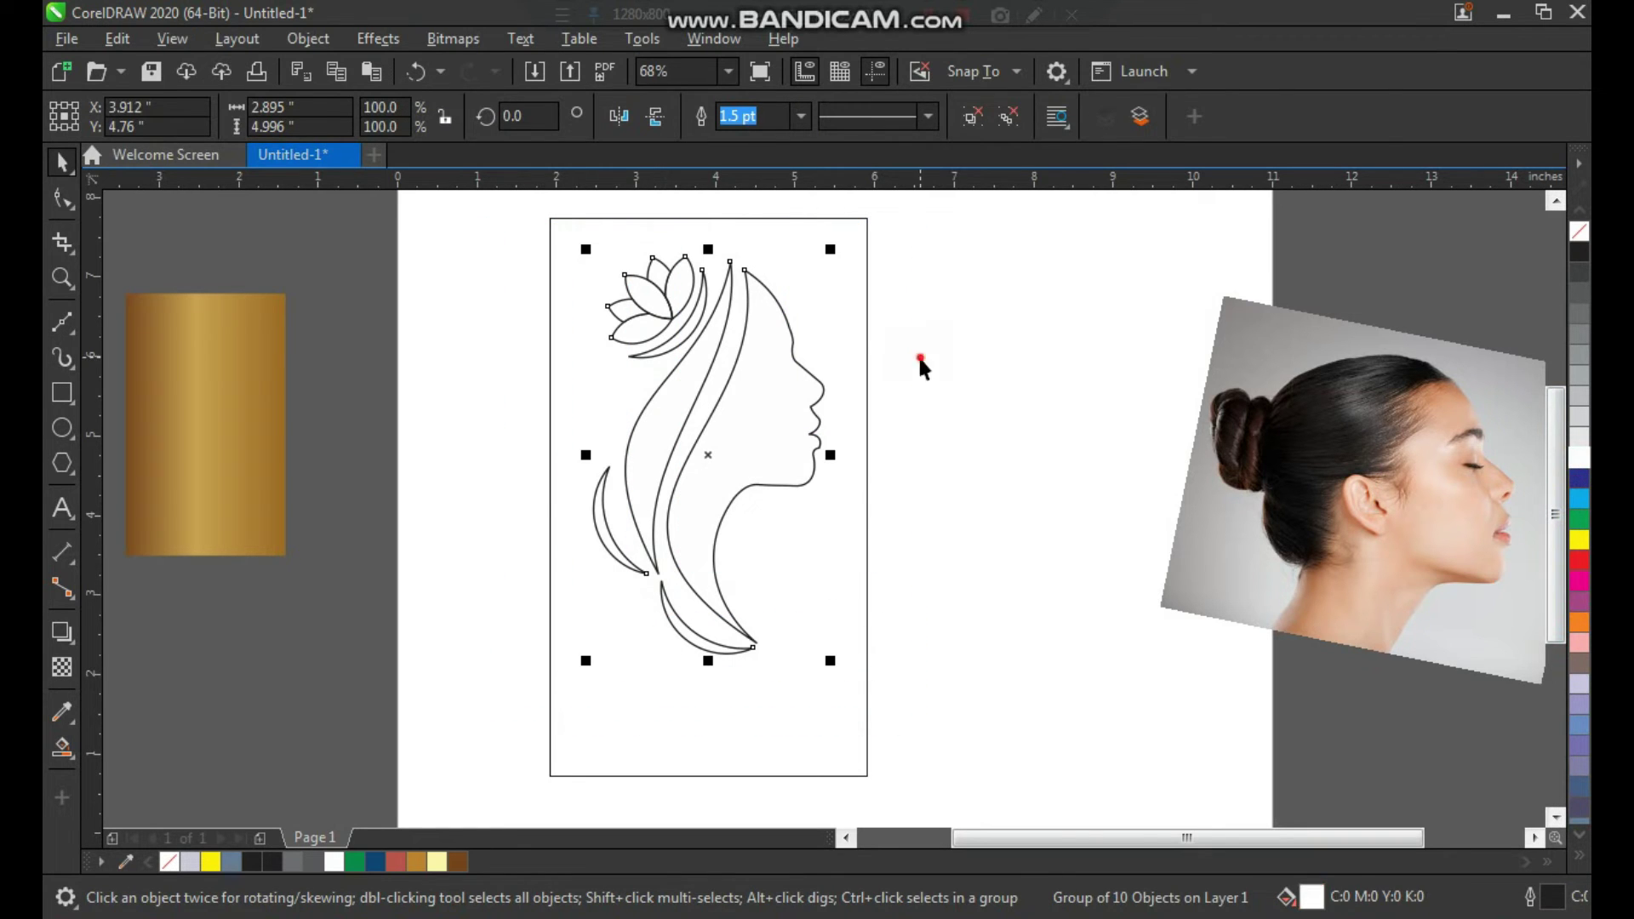
{"action": "left_click", "coordinate": [835, 281]}
{"action": "left_click", "coordinate": [1579, 259]}
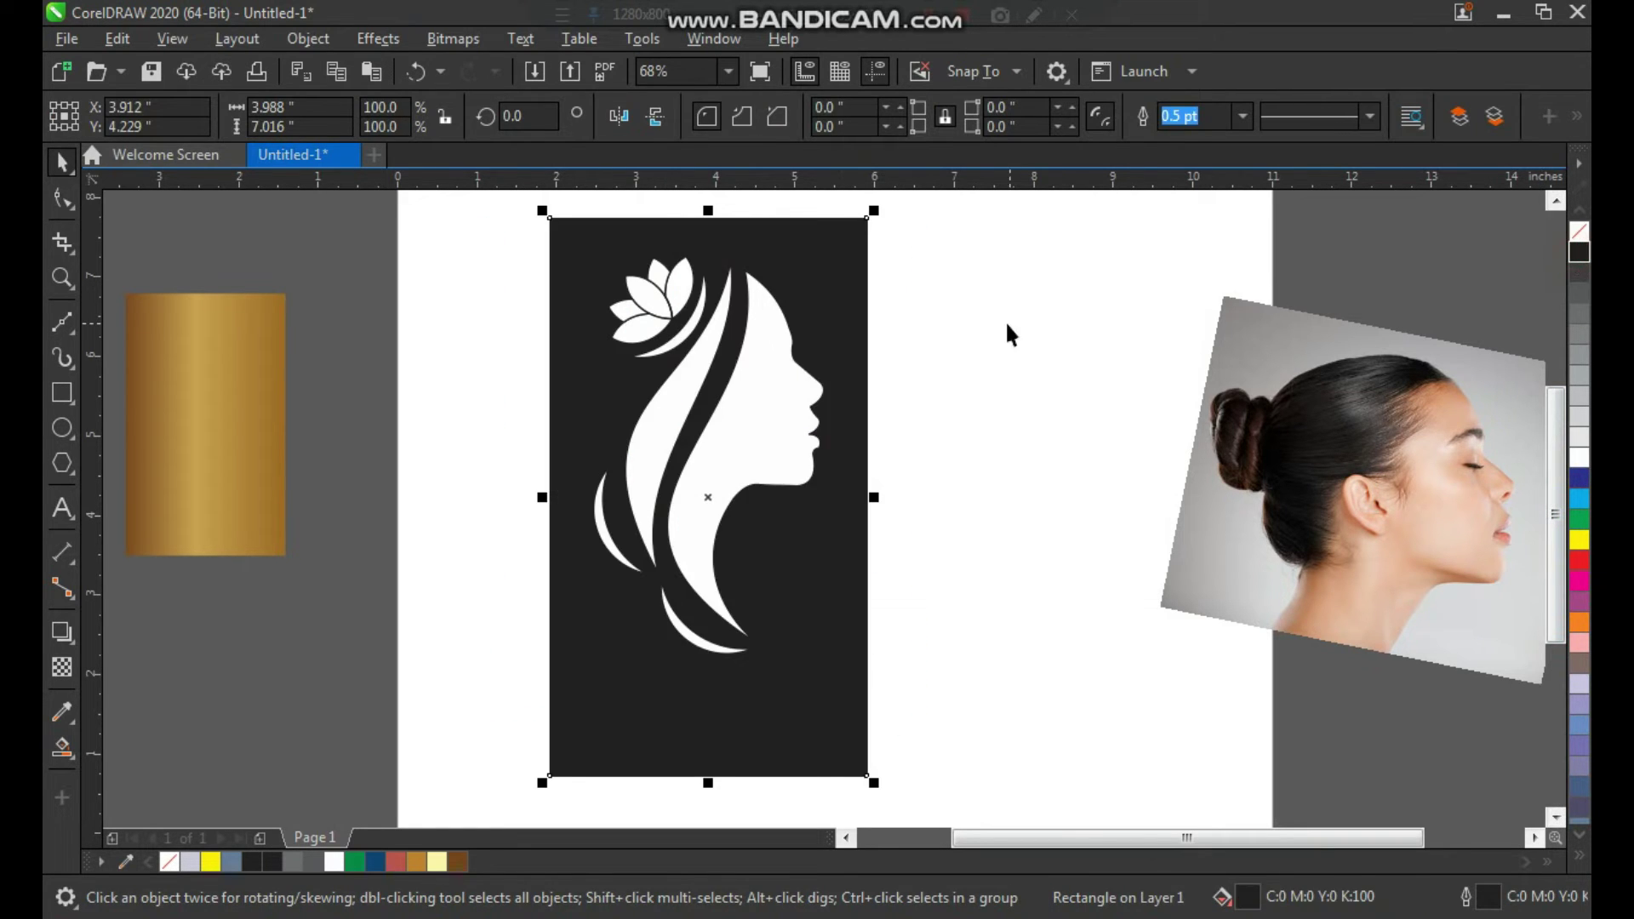
{"action": "left_click", "coordinate": [999, 324]}
{"action": "left_click", "coordinate": [758, 421]}
{"action": "left_click", "coordinate": [928, 403]}
Step: Move the logo and its black rectangle toward the page center and scale both down to 79.4 percent
{"action": "key", "text": "z"}
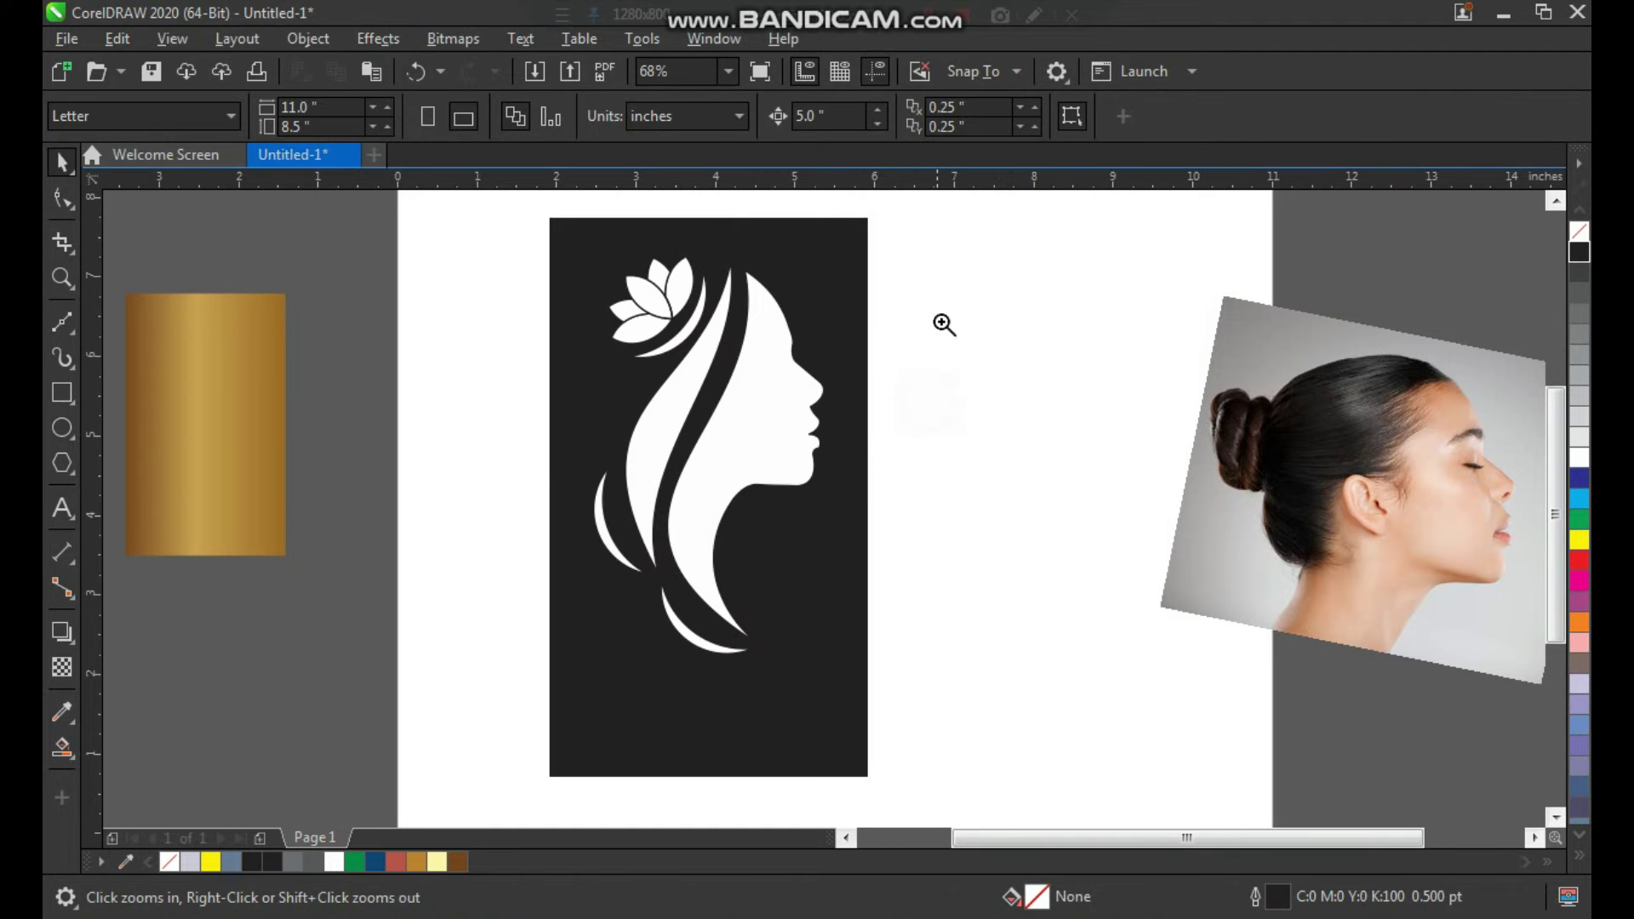
{"action": "left_click_drag", "start_coordinate": [709, 606], "coordinate": [527, 808]}
{"action": "scroll", "coordinate": [661, 563], "scroll_direction": "down", "scroll_amount": 2}
{"action": "key", "text": "F2"}
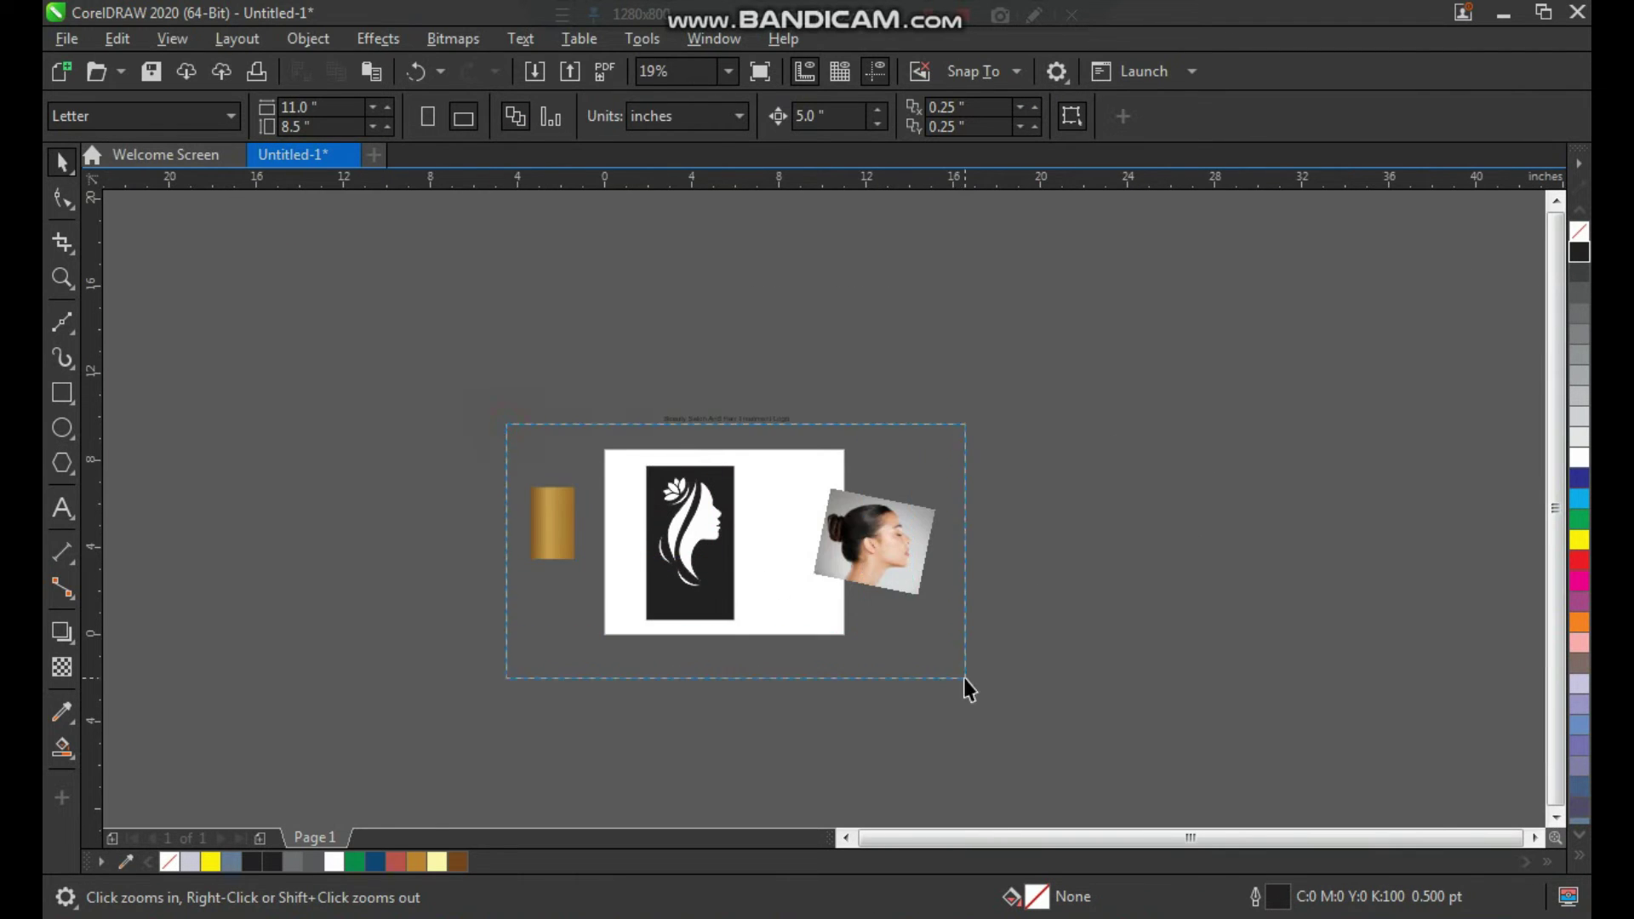
{"action": "left_click_drag", "start_coordinate": [968, 687], "coordinate": [969, 687]}
{"action": "left_click", "coordinate": [795, 475]}
{"action": "left_click_drag", "start_coordinate": [795, 474], "coordinate": [848, 466]}
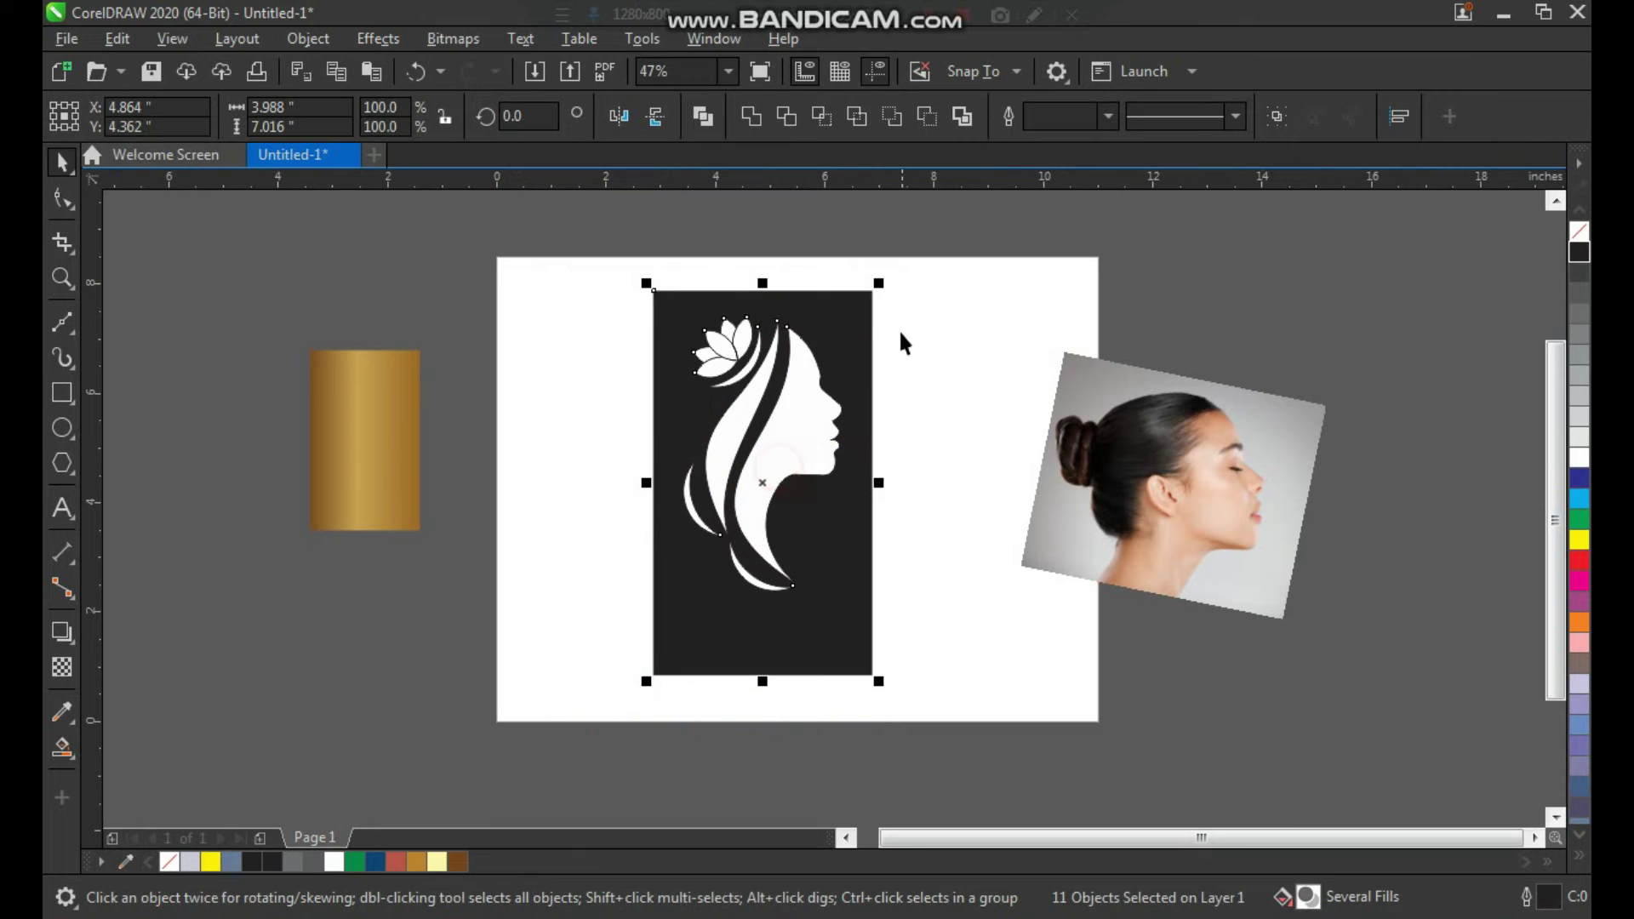
{"action": "left_click_drag", "start_coordinate": [885, 284], "coordinate": [856, 324]}
{"action": "left_click", "coordinate": [919, 401]}
Step: Move the gold gradient swatch onto the page beside the black rectangle
{"action": "left_click_drag", "start_coordinate": [397, 457], "coordinate": [609, 460]}
{"action": "left_click", "coordinate": [591, 329]}
{"action": "key", "text": "F2"}
{"action": "left_click_drag", "start_coordinate": [521, 308], "coordinate": [935, 615]}
{"action": "left_click_drag", "start_coordinate": [922, 499], "coordinate": [956, 500]}
{"action": "key", "text": "ctrl+z"}
Step: Copy the gold gradient fill from the swatch to all ten white logo shapes
{"action": "left_click", "coordinate": [1151, 413]}
{"action": "left_click", "coordinate": [866, 330]}
{"action": "left_click", "coordinate": [1175, 342]}
{"action": "left_click_drag", "start_coordinate": [1125, 214], "coordinate": [720, 745]}
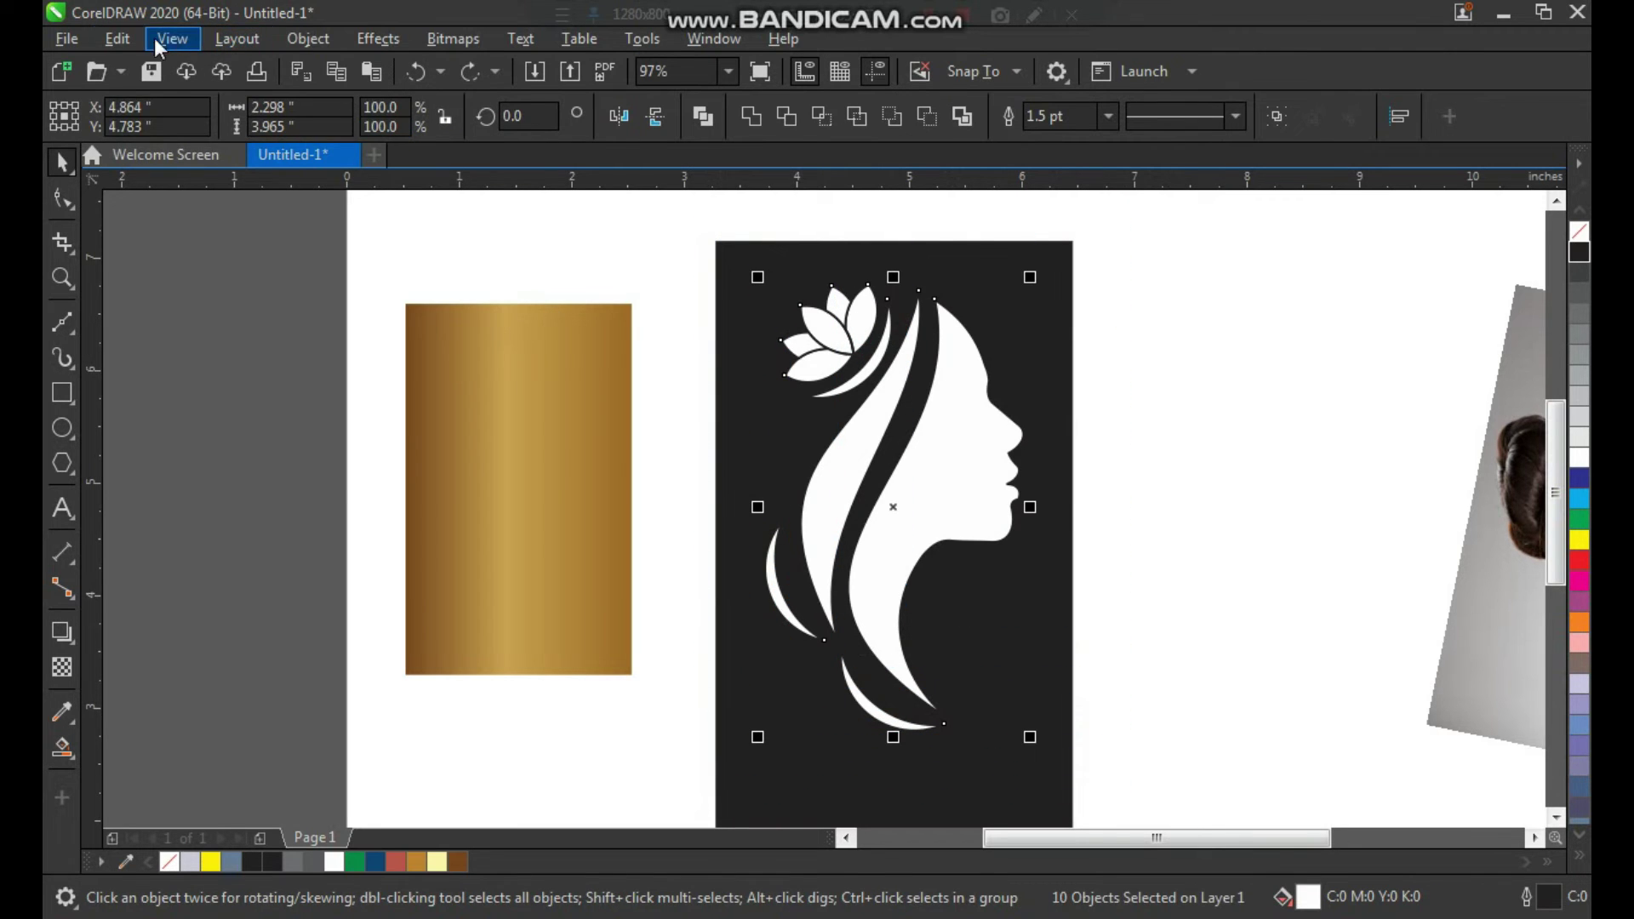
{"action": "left_click", "coordinate": [127, 41]}
{"action": "left_click", "coordinate": [197, 211]}
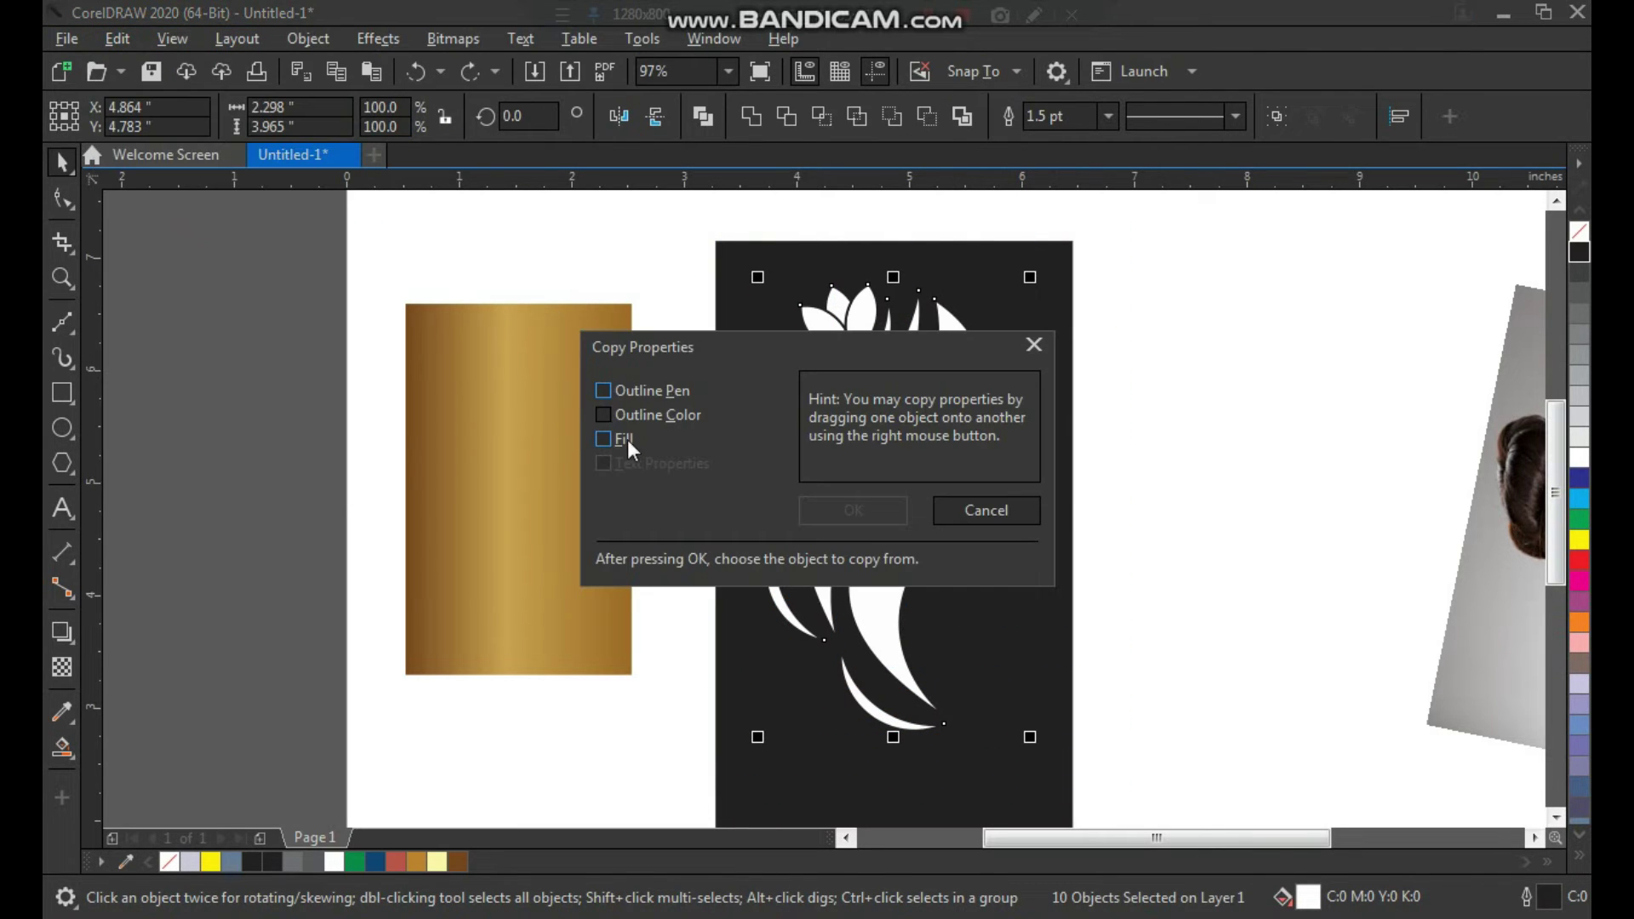
{"action": "left_click", "coordinate": [851, 511]}
{"action": "left_click", "coordinate": [554, 483]}
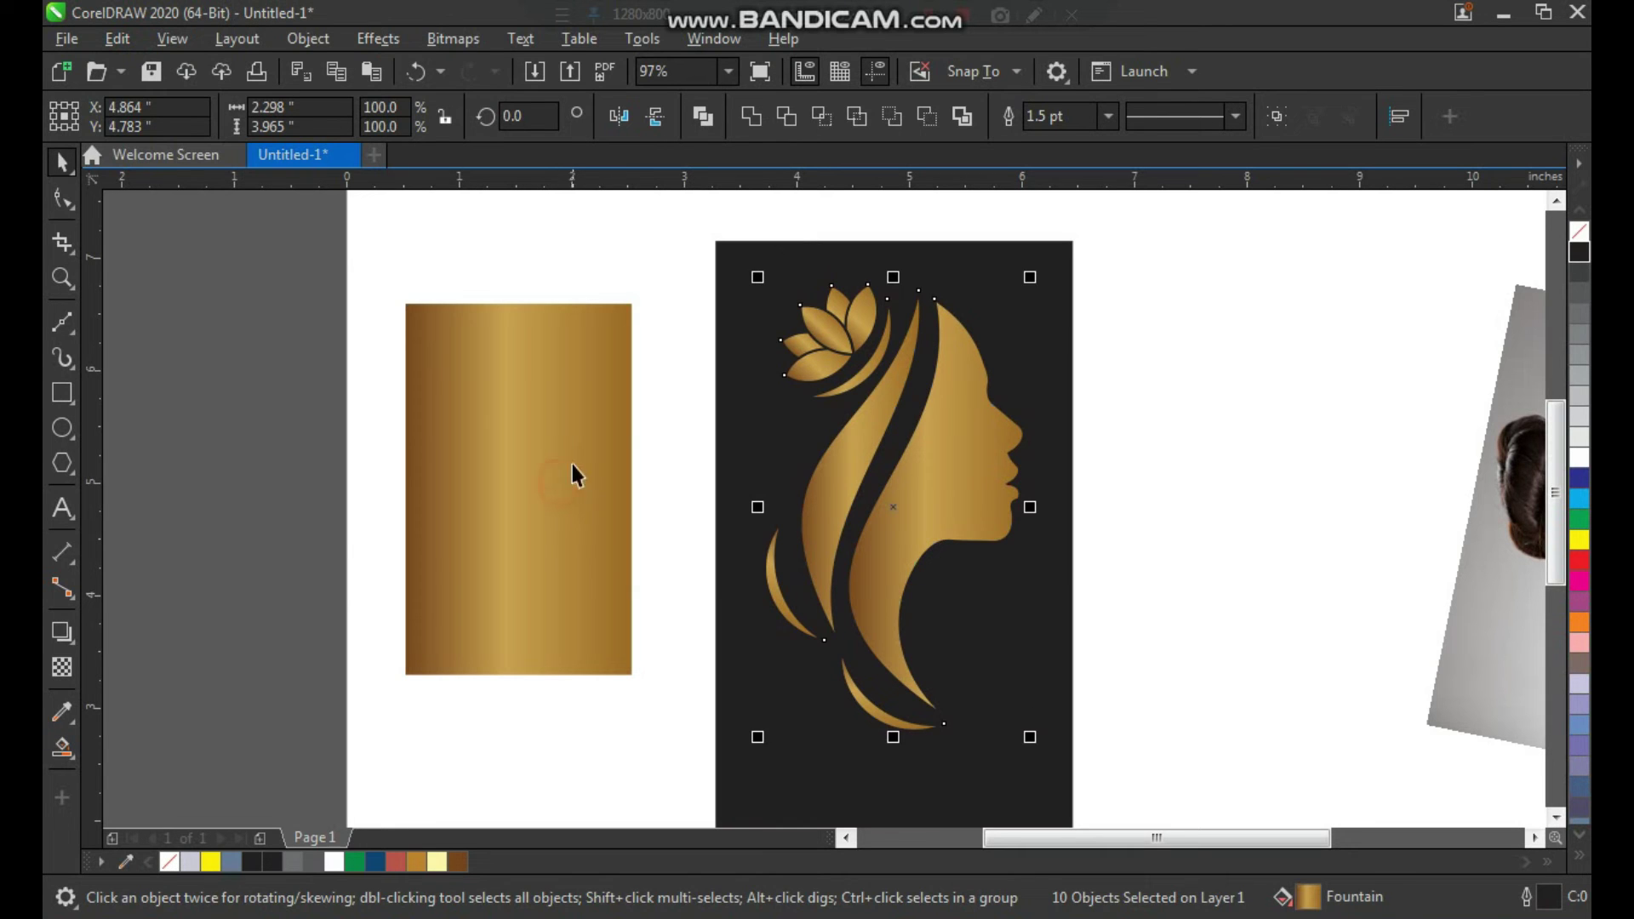
Step: Examine the gold logo on its black rectangle, both up close and within the full page
{"action": "left_click", "coordinate": [572, 232]}
{"action": "left_click_drag", "start_coordinate": [670, 711], "coordinate": [671, 713]}
{"action": "left_click", "coordinate": [610, 777]}
{"action": "key", "text": "F2"}
{"action": "left_click_drag", "start_coordinate": [726, 282], "coordinate": [1130, 781]}
{"action": "scroll", "coordinate": [711, 417], "scroll_direction": "down", "scroll_amount": 1}
{"action": "key", "text": "F2"}
{"action": "left_click", "coordinate": [983, 318]}
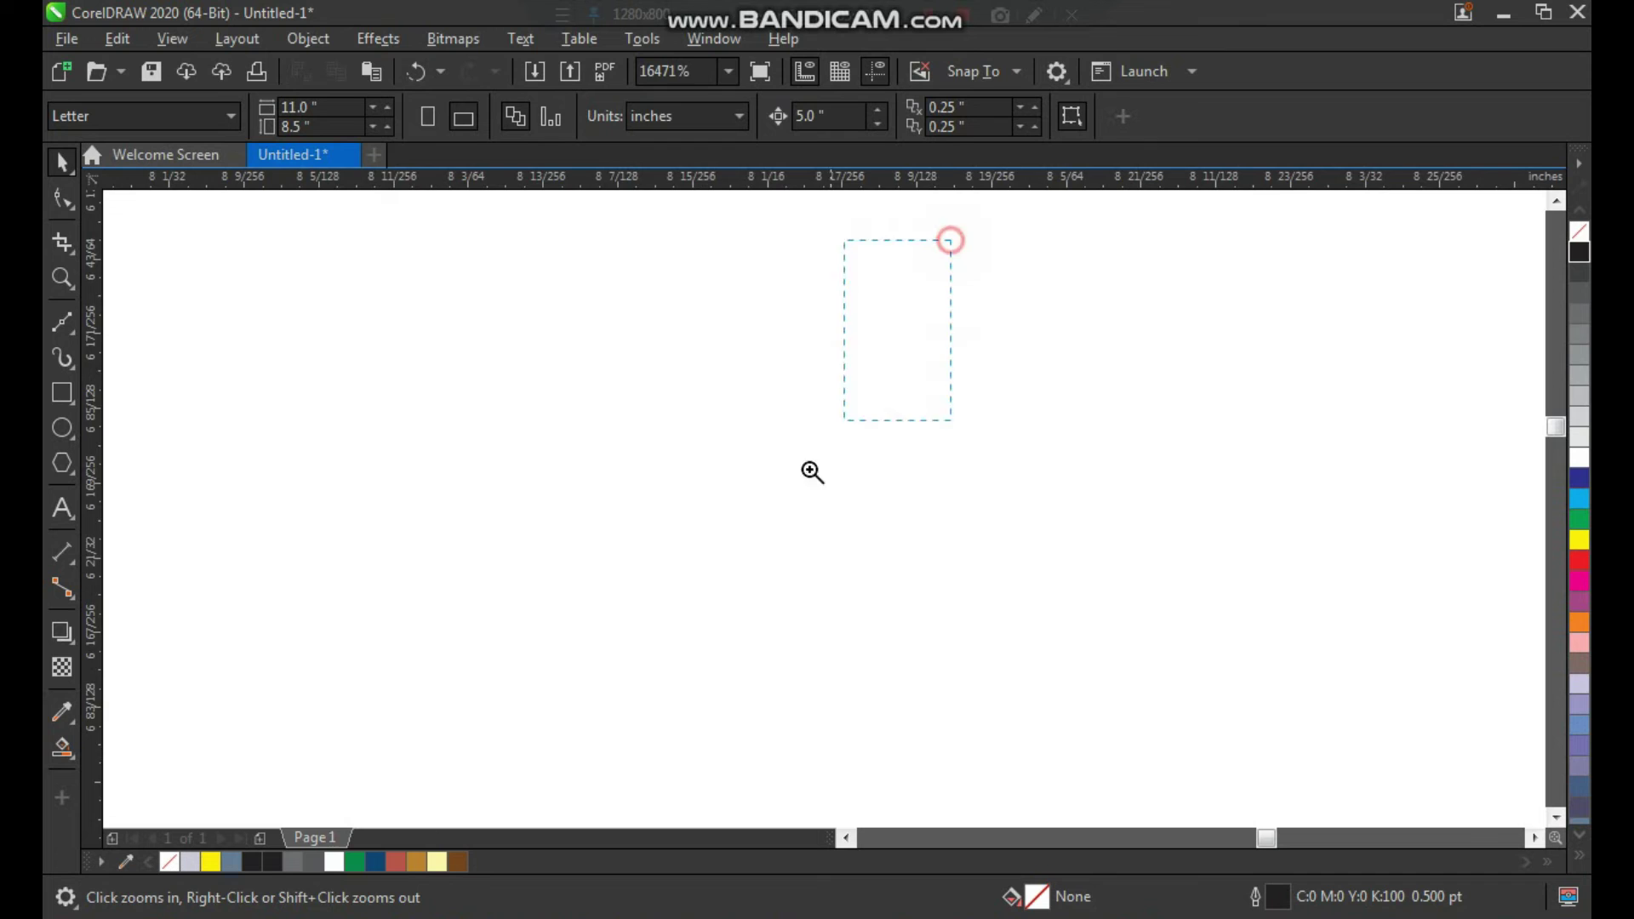
{"action": "key", "text": "shift+F4"}
{"action": "key", "text": "F2"}
{"action": "left_click_drag", "start_coordinate": [1196, 708], "coordinate": [1196, 708]}
Step: Duplicate the title text above the page and shorten the copy to "Beauty Salon"
{"action": "scroll", "coordinate": [755, 516], "scroll_direction": "down", "scroll_amount": 3}
{"action": "key", "text": "F2"}
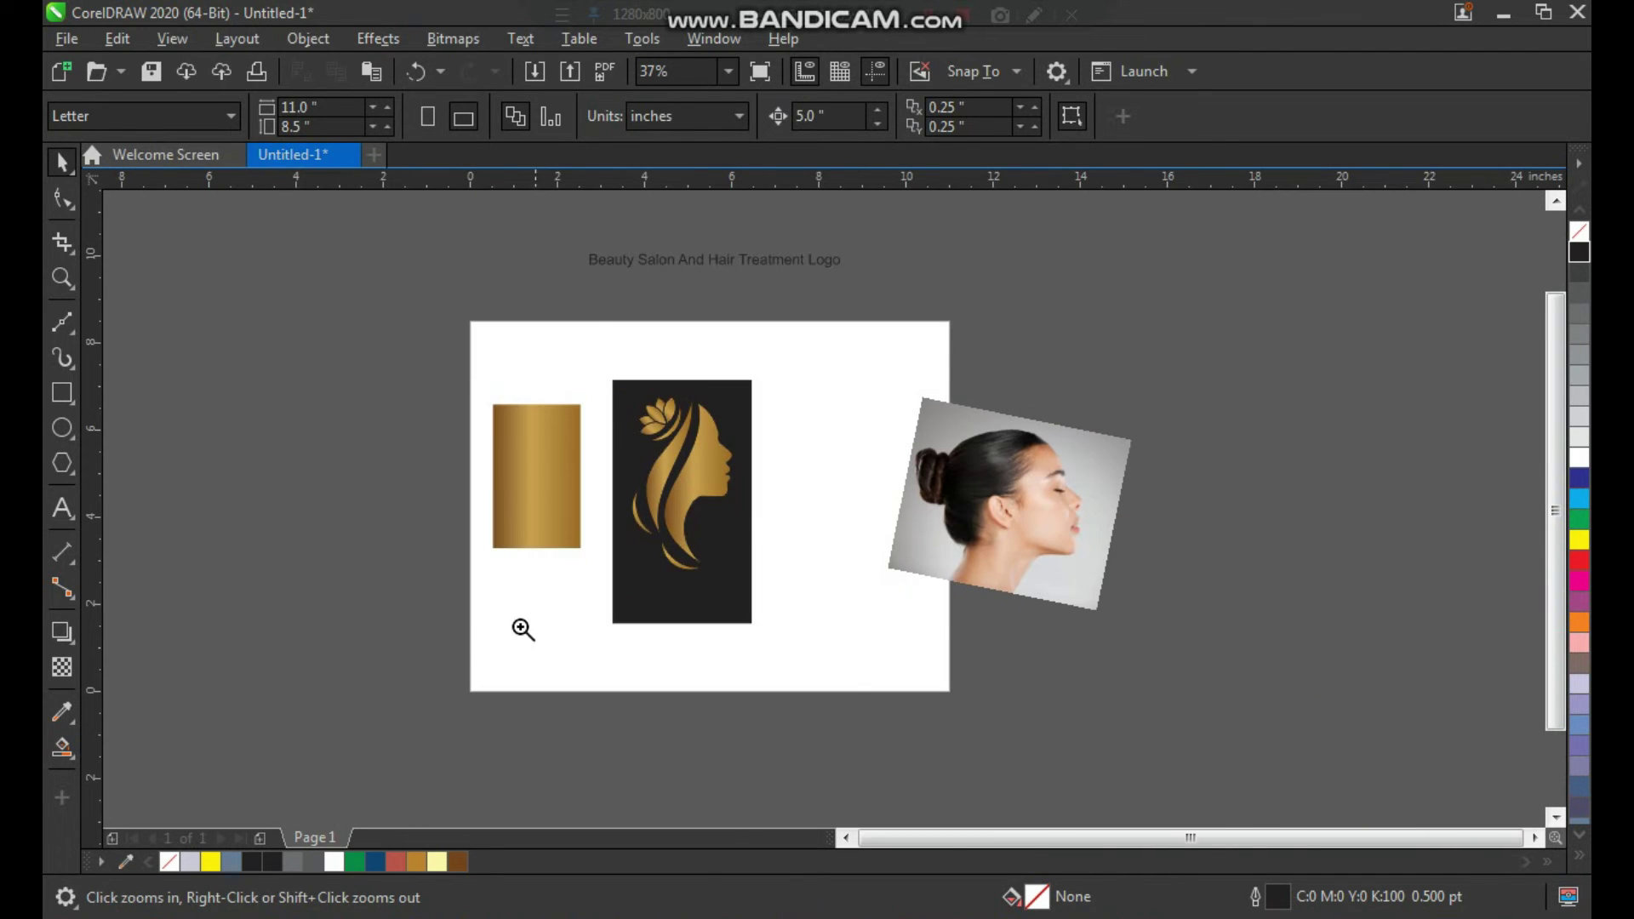
{"action": "left_click_drag", "start_coordinate": [1023, 266], "coordinate": [1023, 266]}
{"action": "left_click_drag", "start_coordinate": [700, 240], "coordinate": [783, 734]}
{"action": "key", "text": "ctrl+z"}
{"action": "left_click_drag", "start_coordinate": [819, 234], "coordinate": [819, 382]}
{"action": "right_click", "coordinate": [820, 381]}
{"action": "key", "text": "F8"}
{"action": "left_click_drag", "start_coordinate": [717, 380], "coordinate": [894, 474]}
{"action": "key", "text": "Delete"}
Step: Place the "Beauty Salon" text on the black rectangle just below the emblem and fill it with white
{"action": "key", "text": "ctrl+space"}
{"action": "left_click_drag", "start_coordinate": [728, 528], "coordinate": [785, 787]}
{"action": "key", "text": "F2"}
{"action": "left_click_drag", "start_coordinate": [868, 669], "coordinate": [613, 866]}
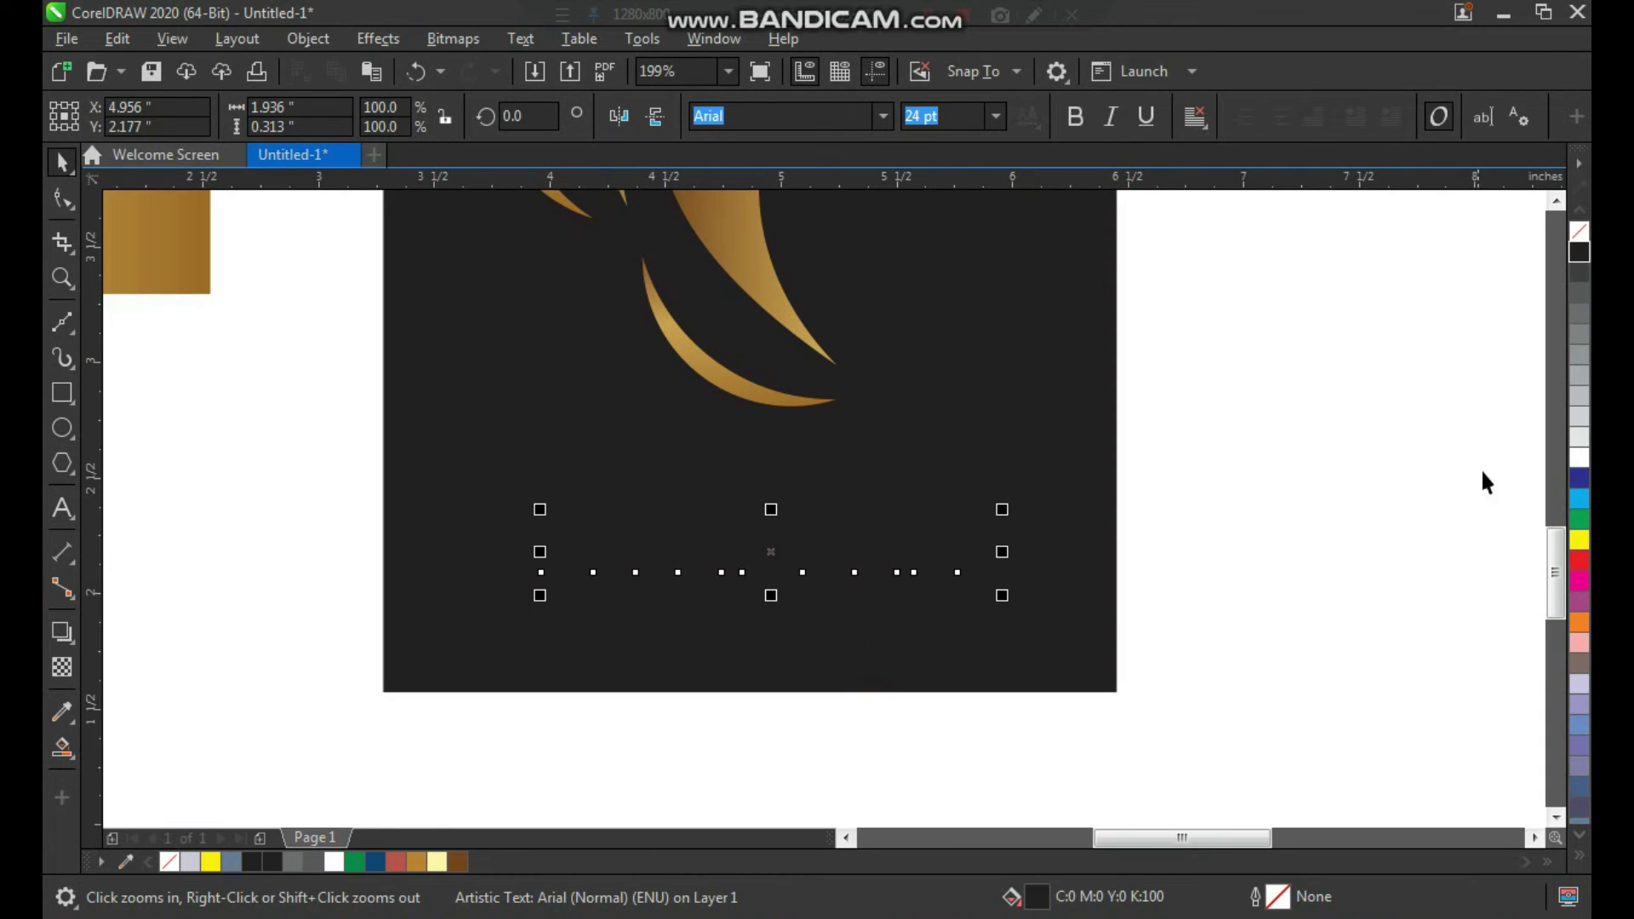
{"action": "left_click", "coordinate": [1580, 467]}
{"action": "left_click_drag", "start_coordinate": [972, 564], "coordinate": [969, 506]}
{"action": "left_click_drag", "start_coordinate": [1141, 310], "coordinate": [477, 692]}
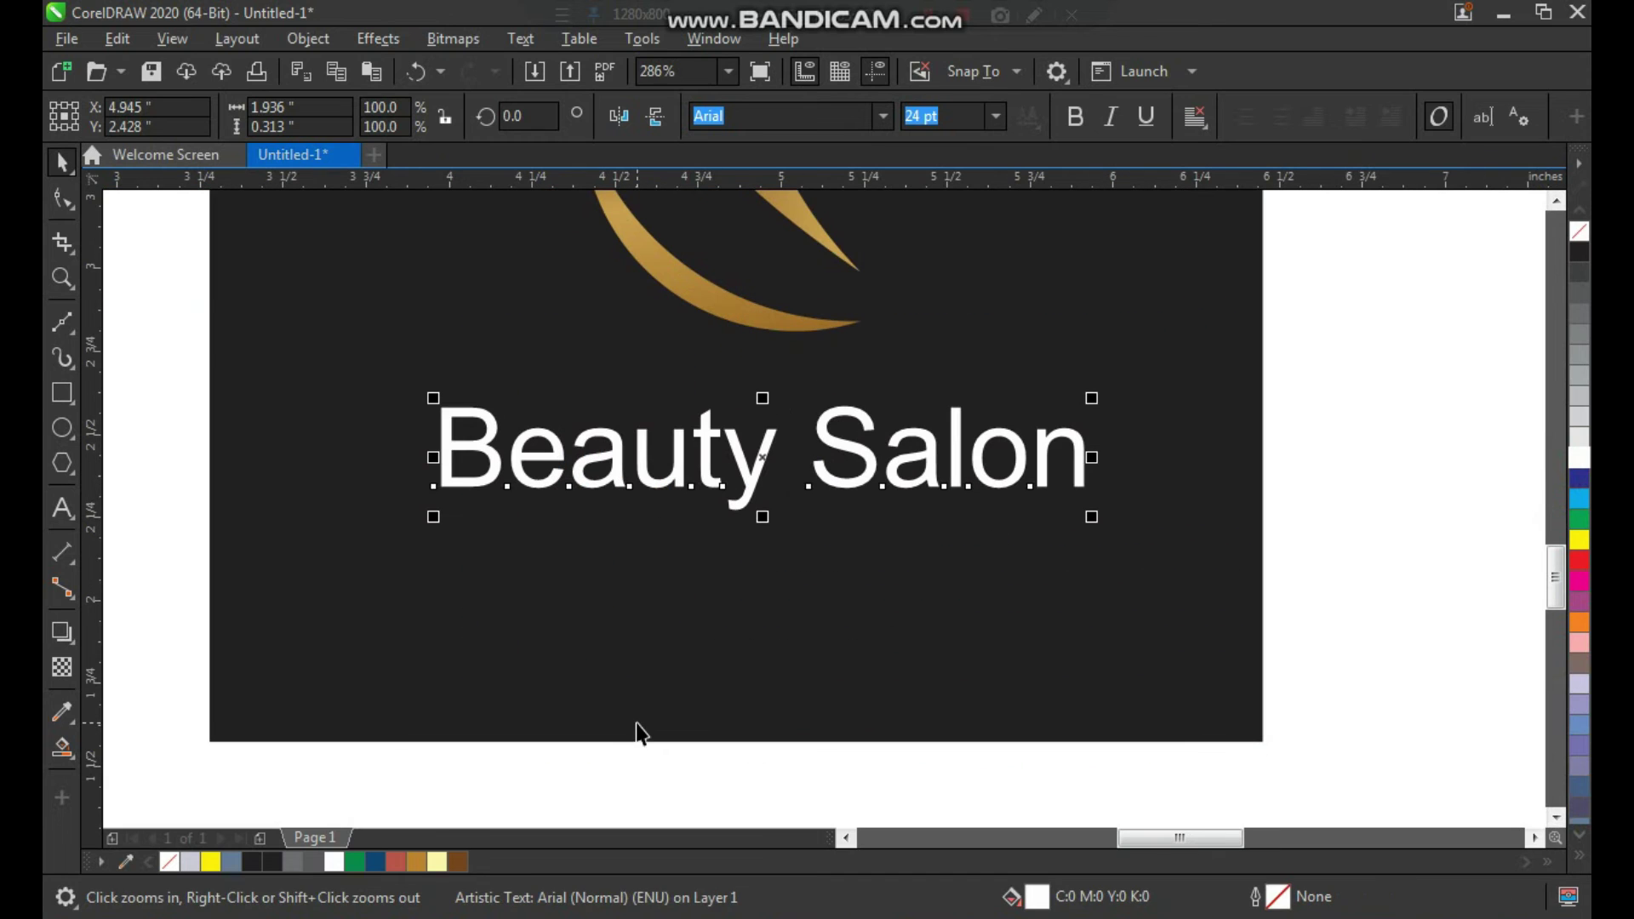
Step: Set the "Beauty Salon" font to ContextBlackSSi and center the text horizontally on the black rectangle
{"action": "left_click", "coordinate": [882, 119]}
{"action": "left_click", "coordinate": [856, 251]}
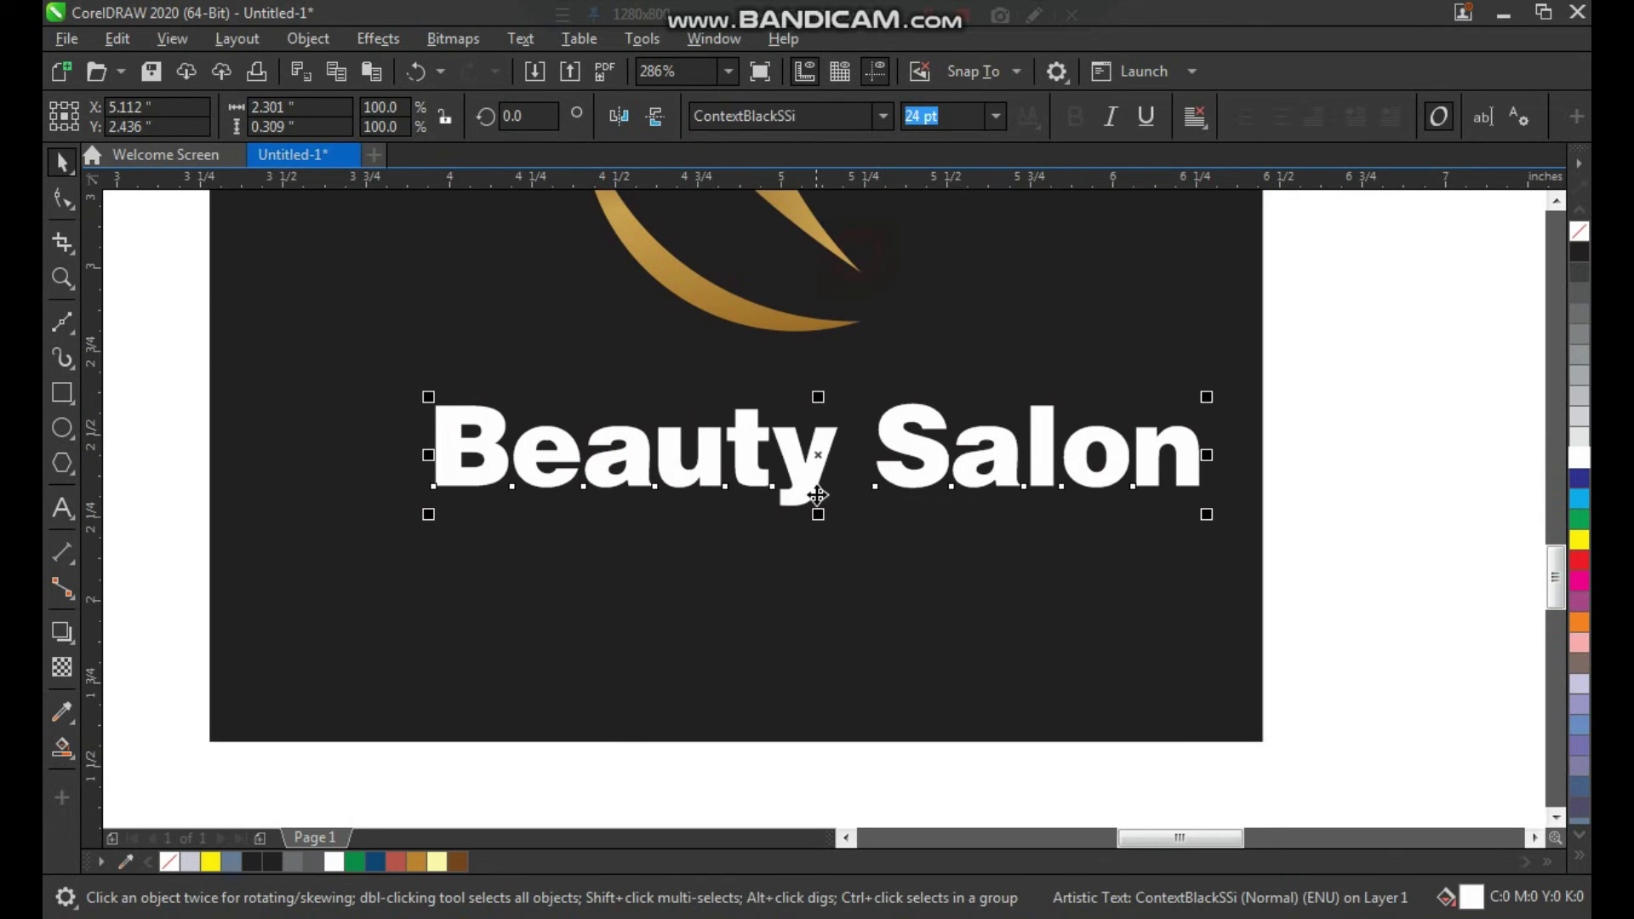
{"action": "left_click_drag", "start_coordinate": [927, 475], "coordinate": [875, 458]}
{"action": "left_click", "coordinate": [924, 533], "text": "shift"}
{"action": "key", "text": "c"}
{"action": "left_click", "coordinate": [1330, 418]}
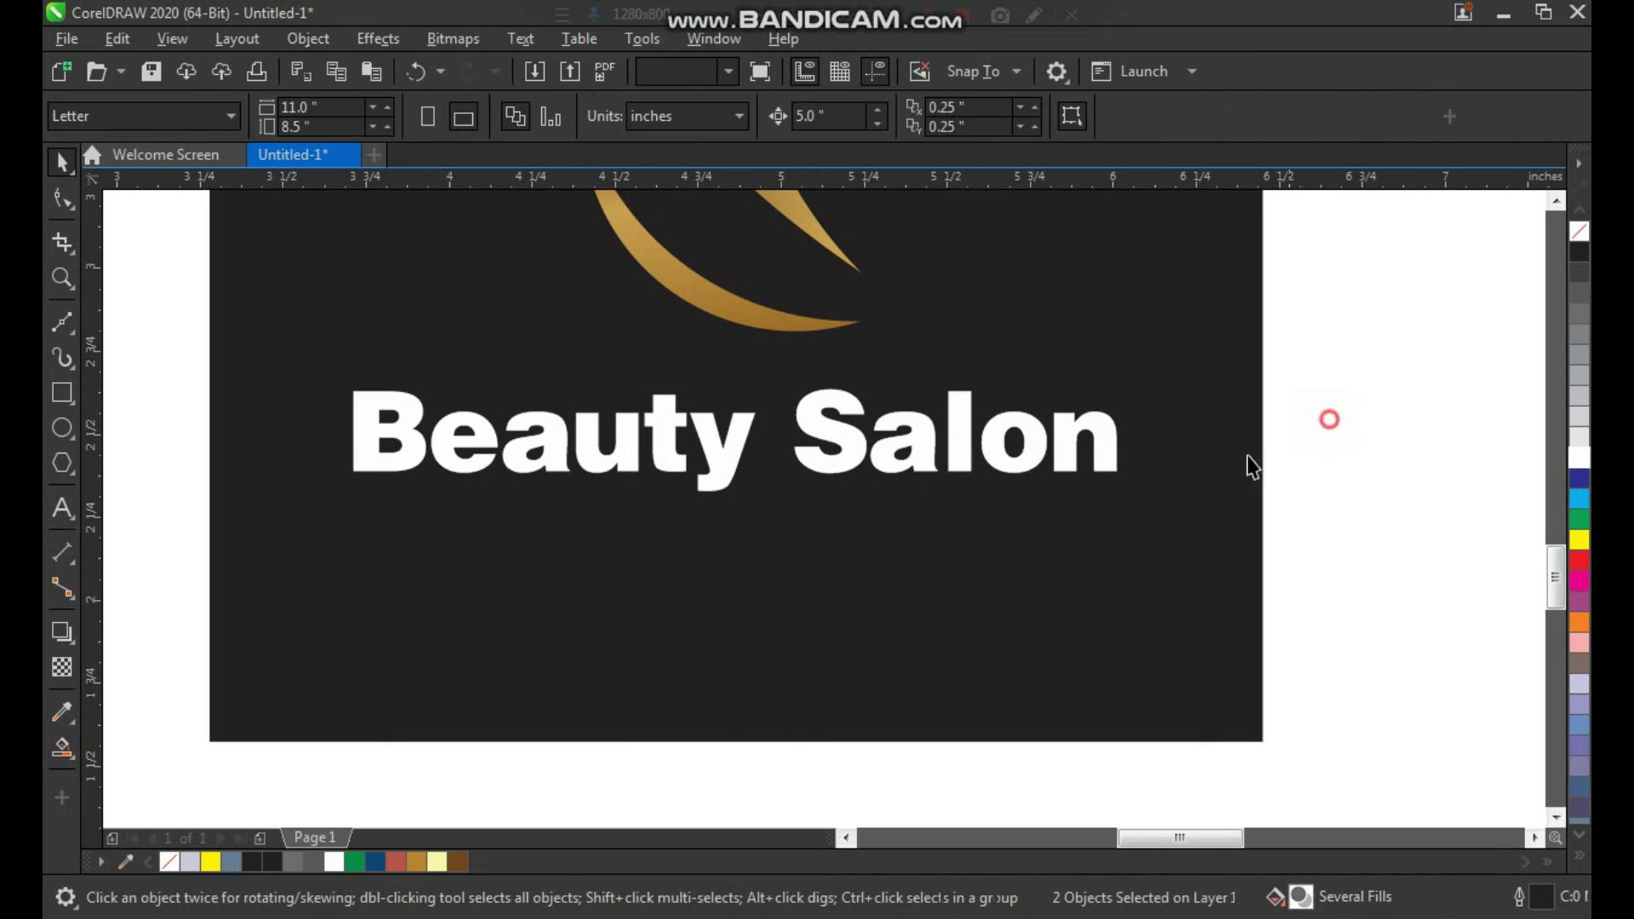
Step: Enlarge the "Beauty Salon" text proportionally about its center to about 26.63 pt
{"action": "left_click", "coordinate": [1105, 487]}
{"action": "left_click", "coordinate": [1110, 458]}
{"action": "left_click_drag", "start_coordinate": [1128, 502], "coordinate": [1167, 532]}
{"action": "left_click", "coordinate": [1151, 471]}
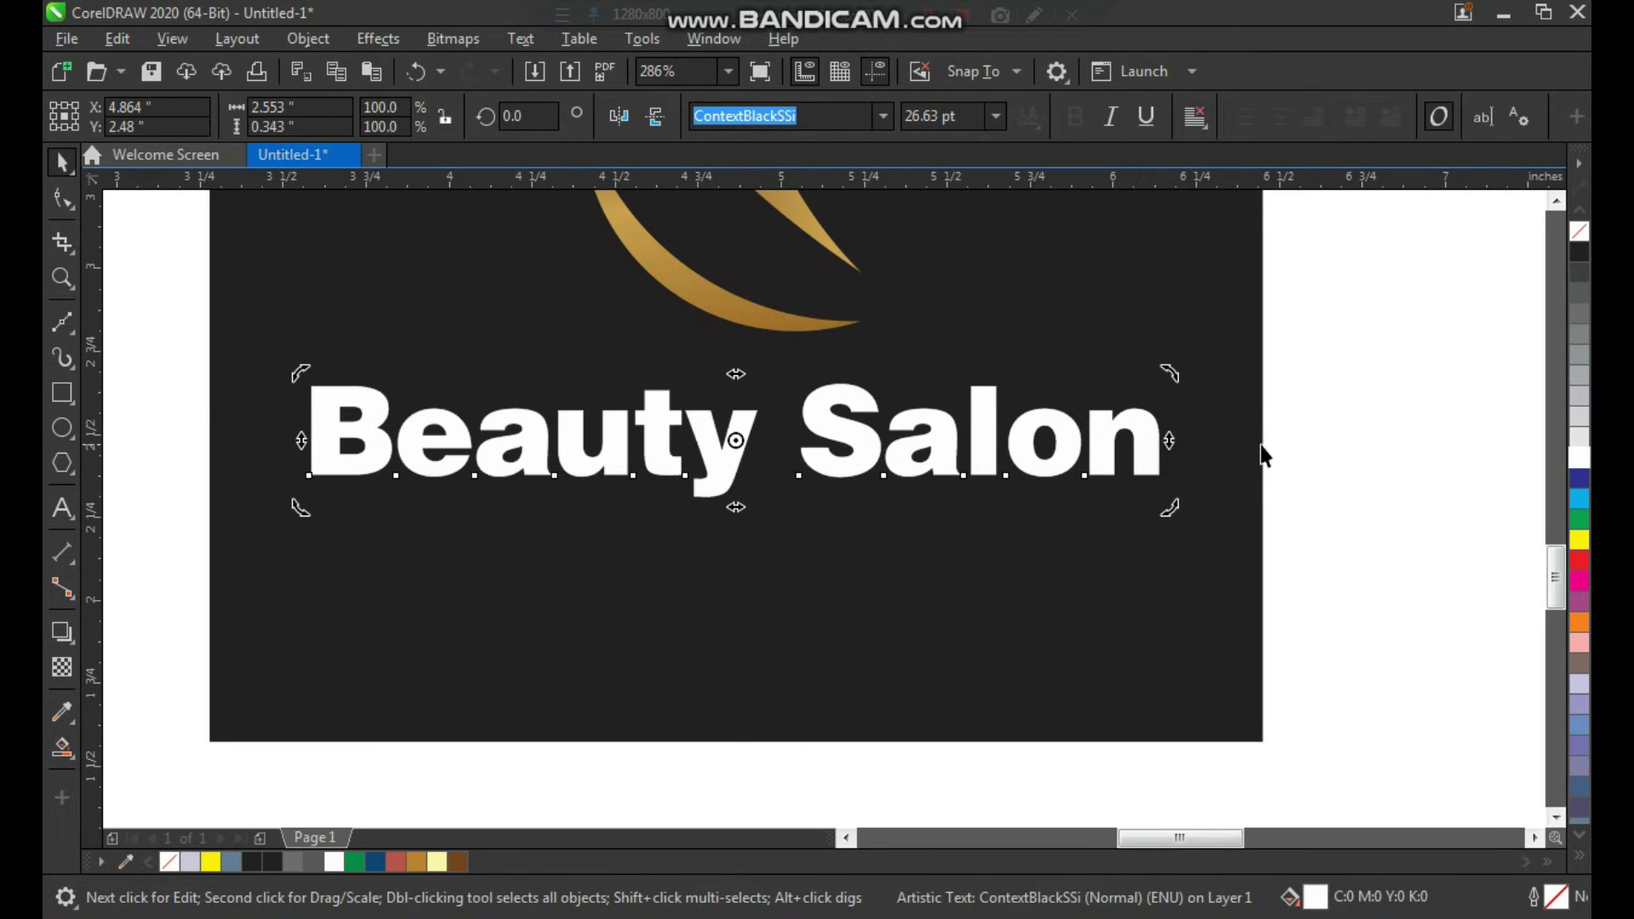
{"action": "left_click", "coordinate": [1260, 451]}
Step: Create a group of four evenly spaced thin horizontal bars, about 3.58 inches wide, across the lower part of the text
{"action": "left_click", "coordinate": [55, 393]}
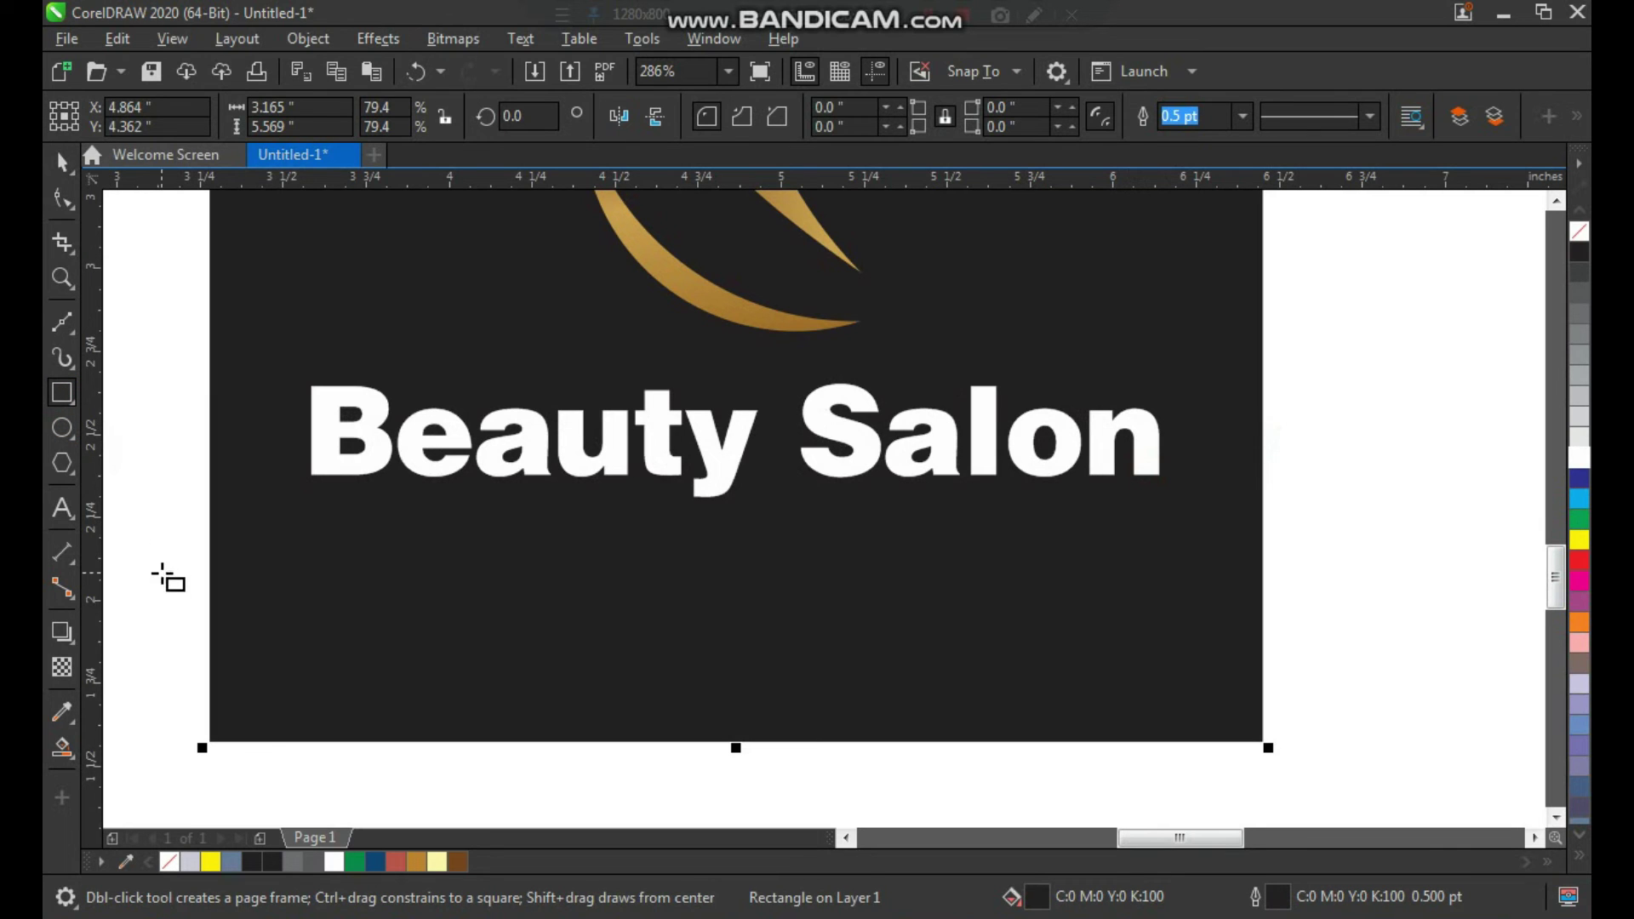
{"action": "left_click_drag", "start_coordinate": [139, 461], "coordinate": [1324, 555]}
{"action": "key", "text": "space"}
{"action": "key", "text": "ctrl+r"}
{"action": "key", "text": "ctrl+r"}
{"action": "left_click", "coordinate": [1379, 484]}
{"action": "key", "text": "ctrl+g"}
{"action": "scroll", "coordinate": [678, 550], "scroll_direction": "down", "scroll_amount": 2}
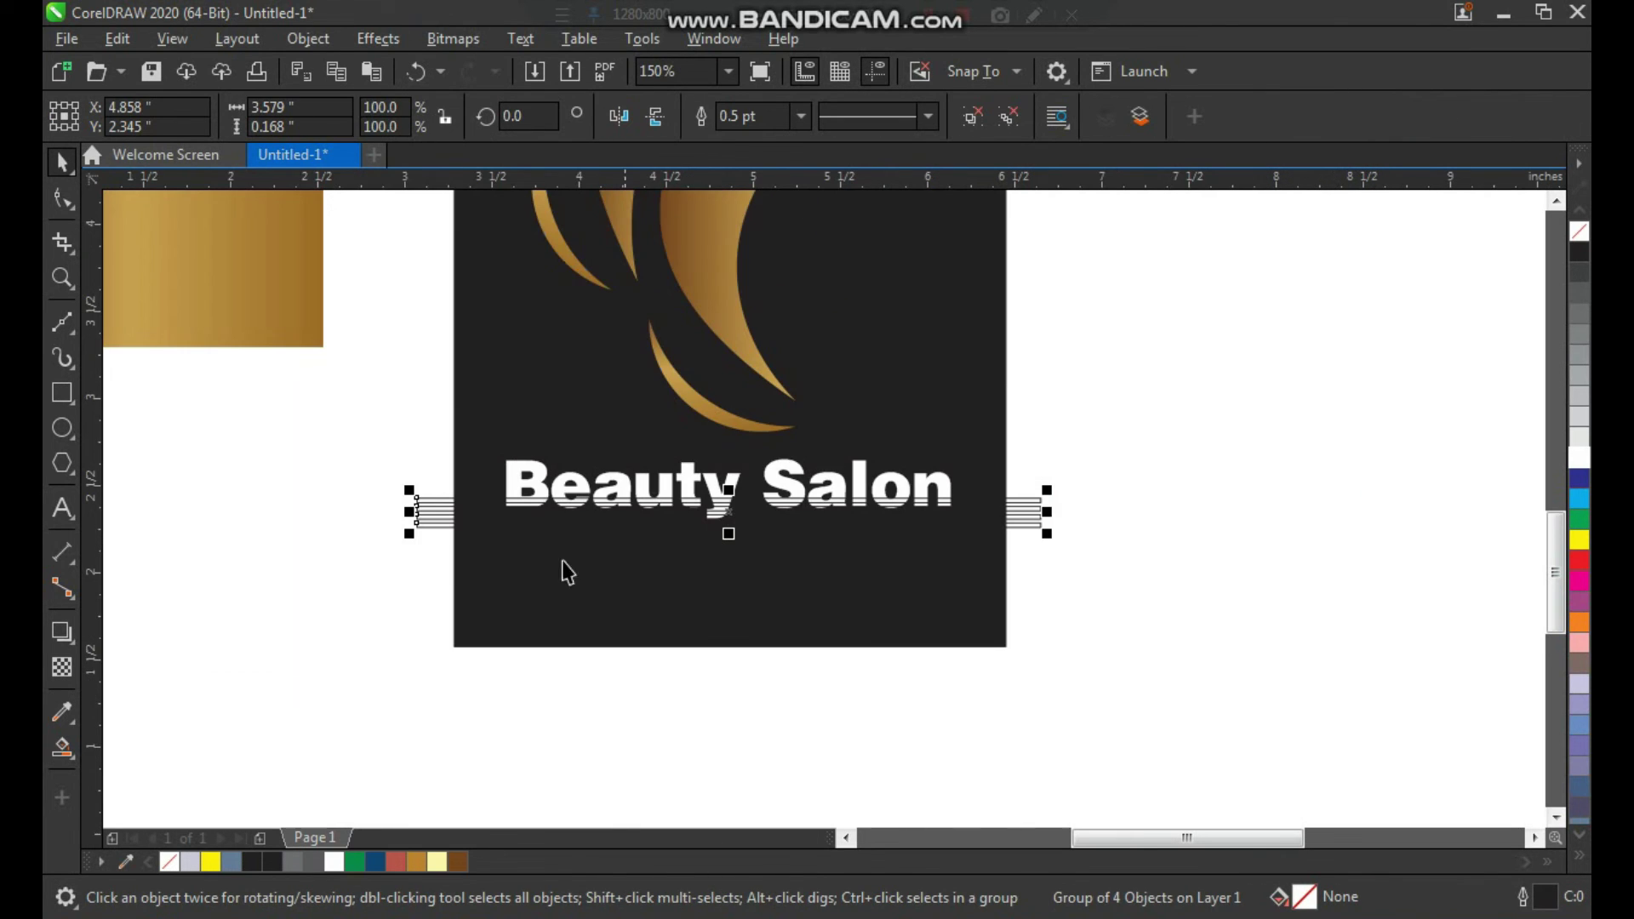
Step: Copy the gold gradient fill from the swatch to the four grouped bars
{"action": "left_click_drag", "start_coordinate": [702, 248], "coordinate": [242, 703]}
{"action": "left_click", "coordinate": [117, 38]}
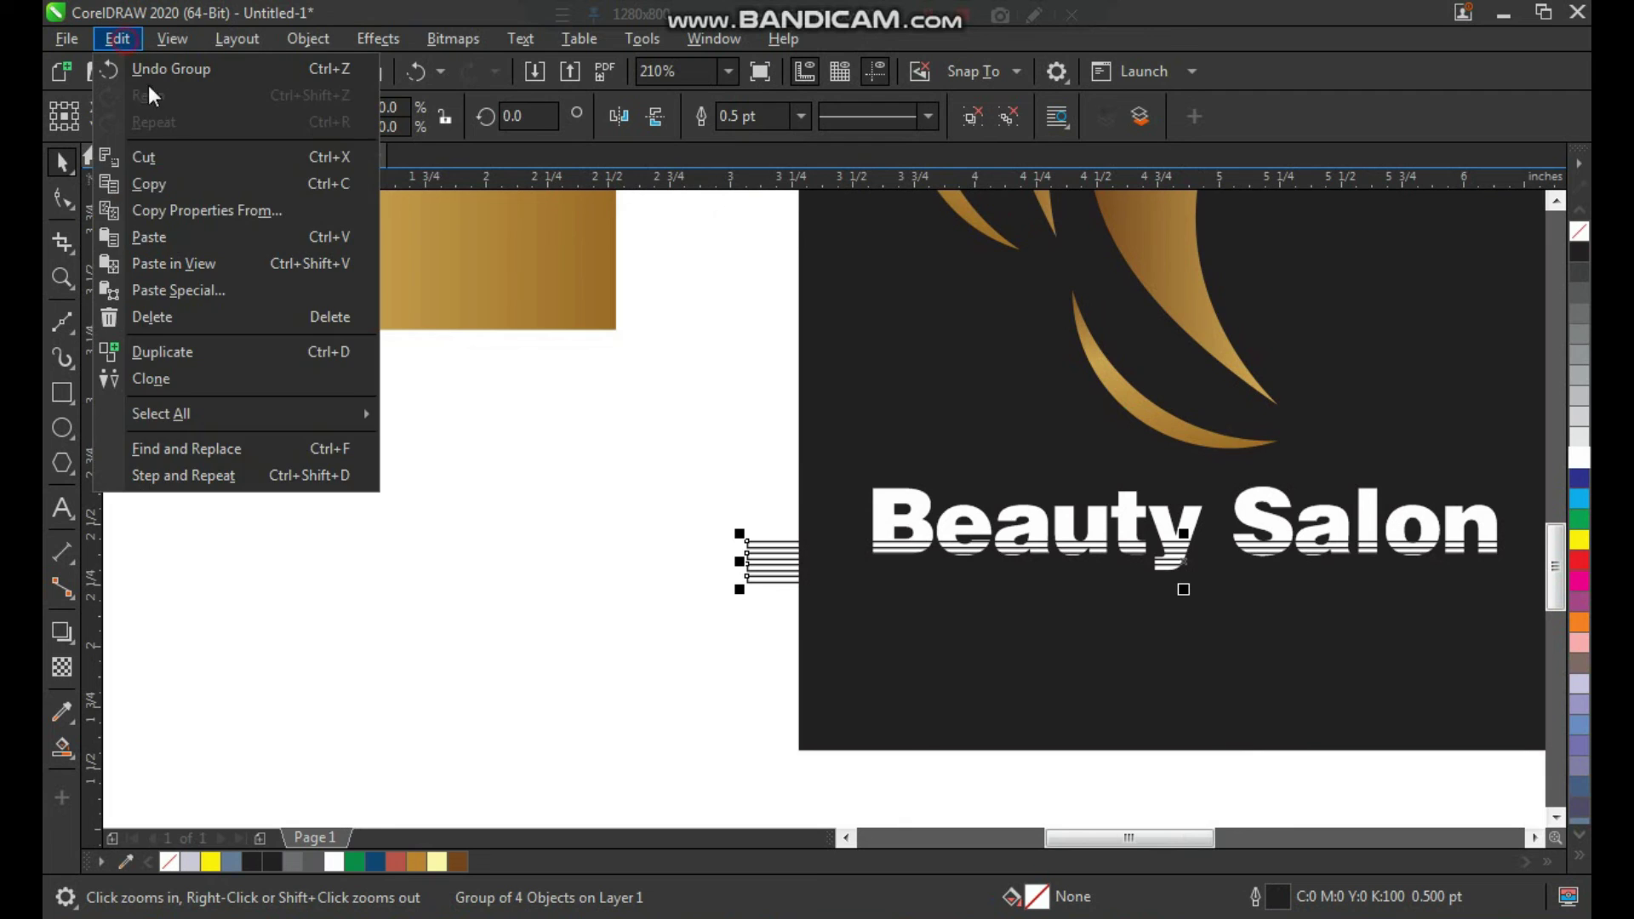
{"action": "left_click", "coordinate": [212, 210]}
{"action": "left_click", "coordinate": [823, 509]}
{"action": "left_click", "coordinate": [533, 270]}
{"action": "left_click", "coordinate": [596, 528]}
Step: Align the gold bars vertically with the center of the "Beauty Salon" text
{"action": "scroll", "coordinate": [902, 492], "scroll_direction": "down", "scroll_amount": 3}
{"action": "left_click_drag", "start_coordinate": [1148, 657], "coordinate": [1148, 657]}
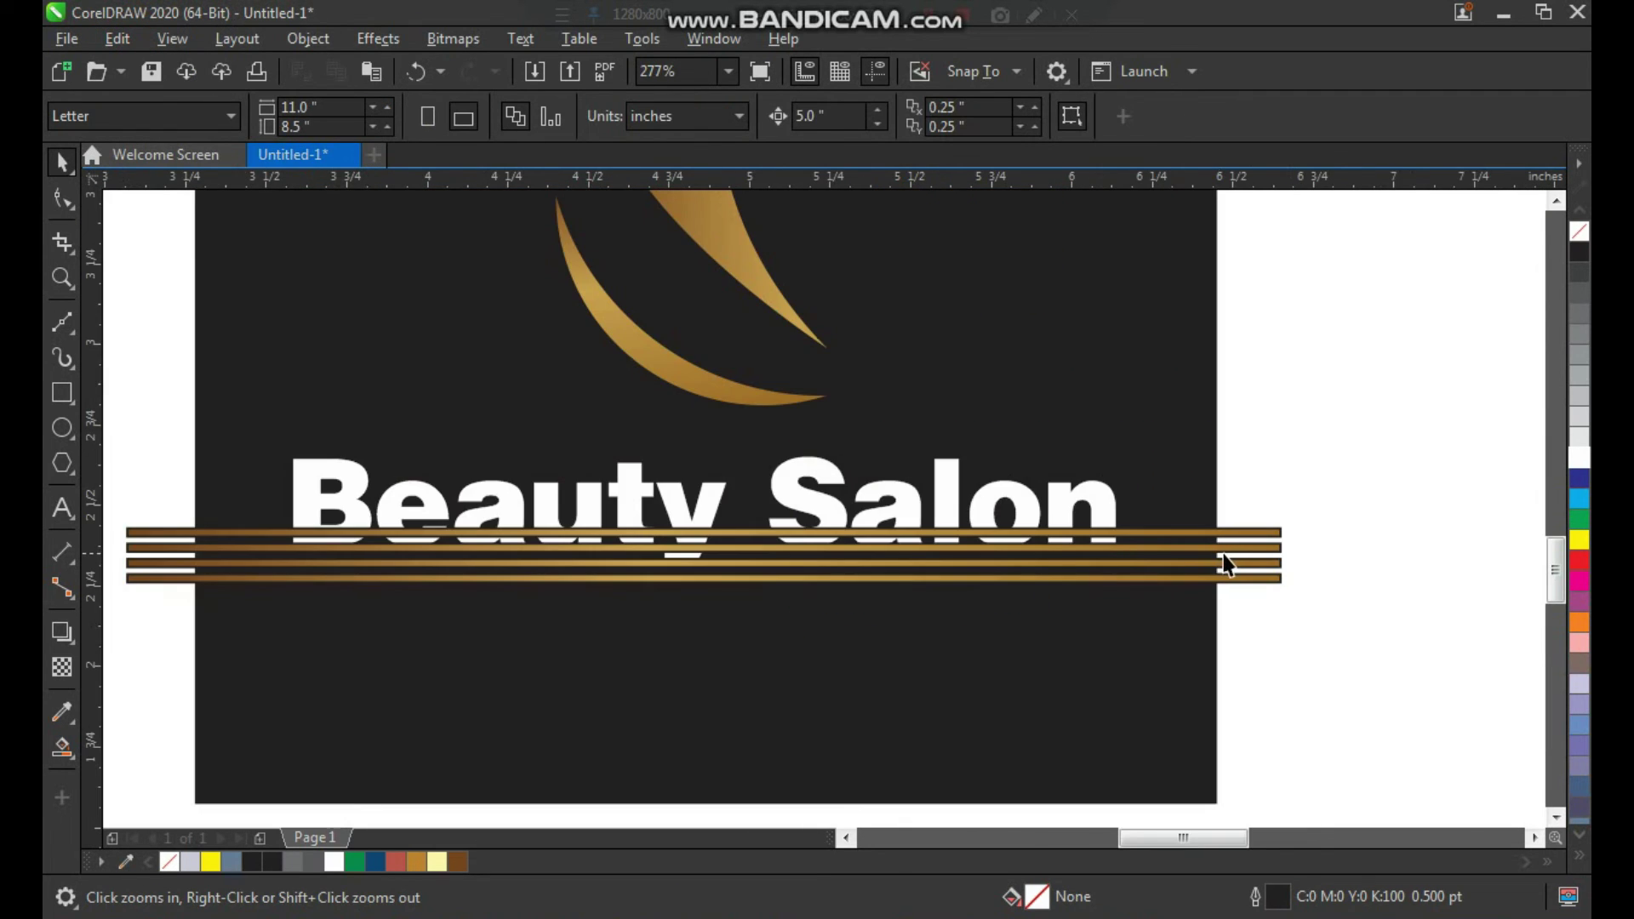
{"action": "left_click", "coordinate": [1222, 561]}
{"action": "left_click", "coordinate": [1110, 498], "text": "shift"}
{"action": "key", "text": "e"}
{"action": "left_click", "coordinate": [1350, 480]}
Step: Remove the outline from the grouped gold bars
{"action": "key", "text": "F2"}
{"action": "left_click_drag", "start_coordinate": [994, 422], "coordinate": [1080, 615]}
{"action": "left_click", "coordinate": [511, 343]}
{"action": "left_click", "coordinate": [644, 415]}
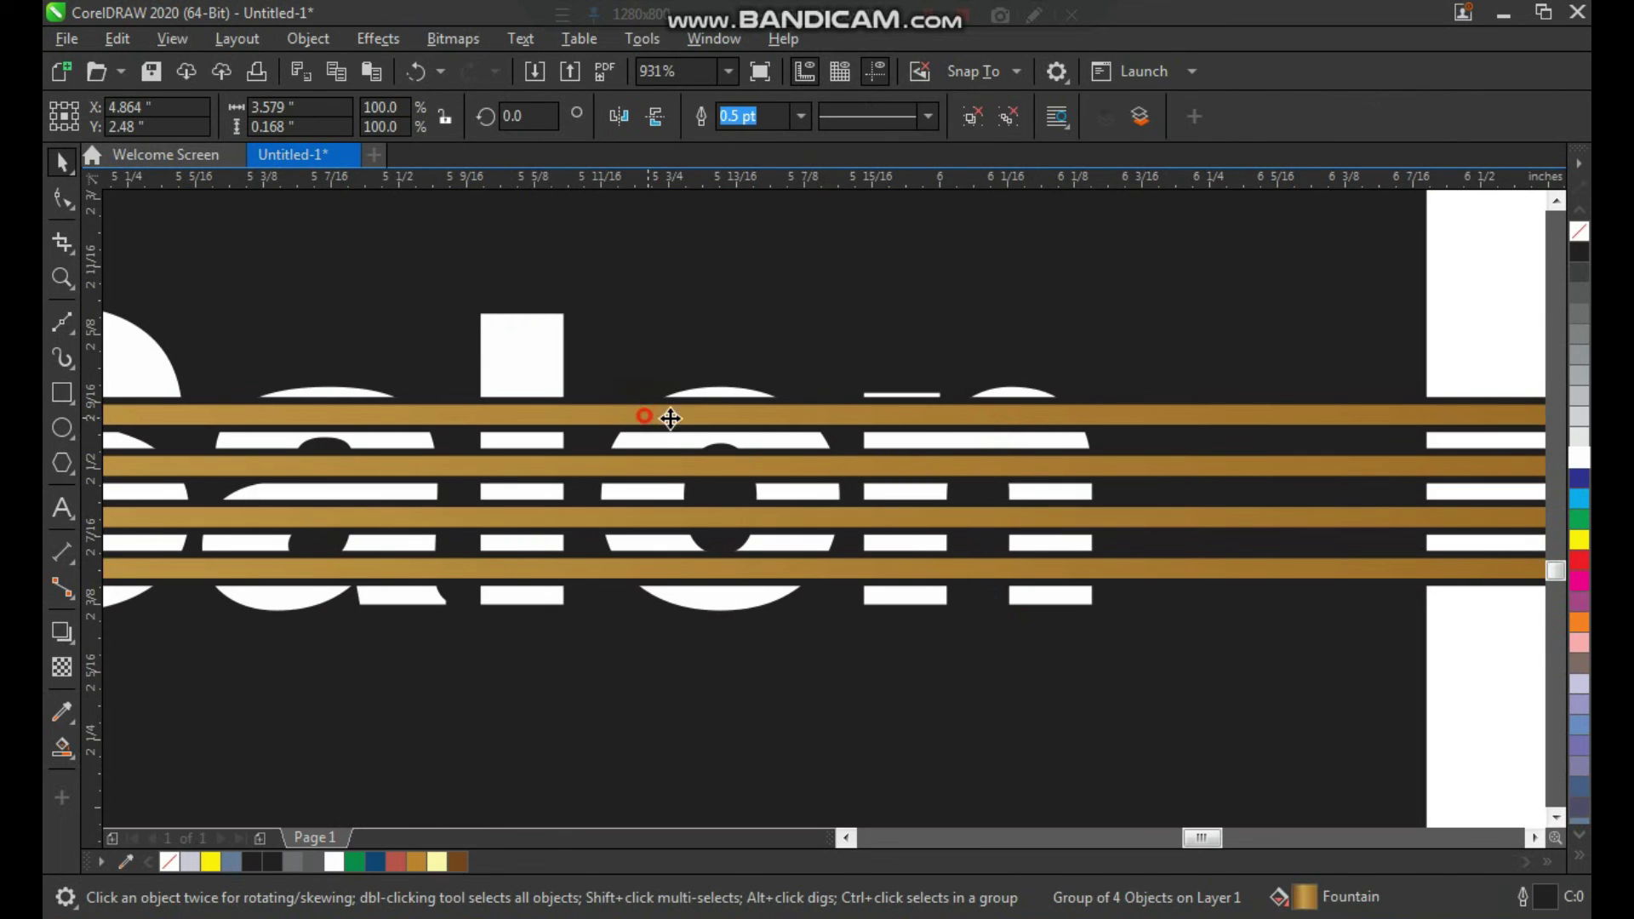
{"action": "right_click", "coordinate": [1579, 231]}
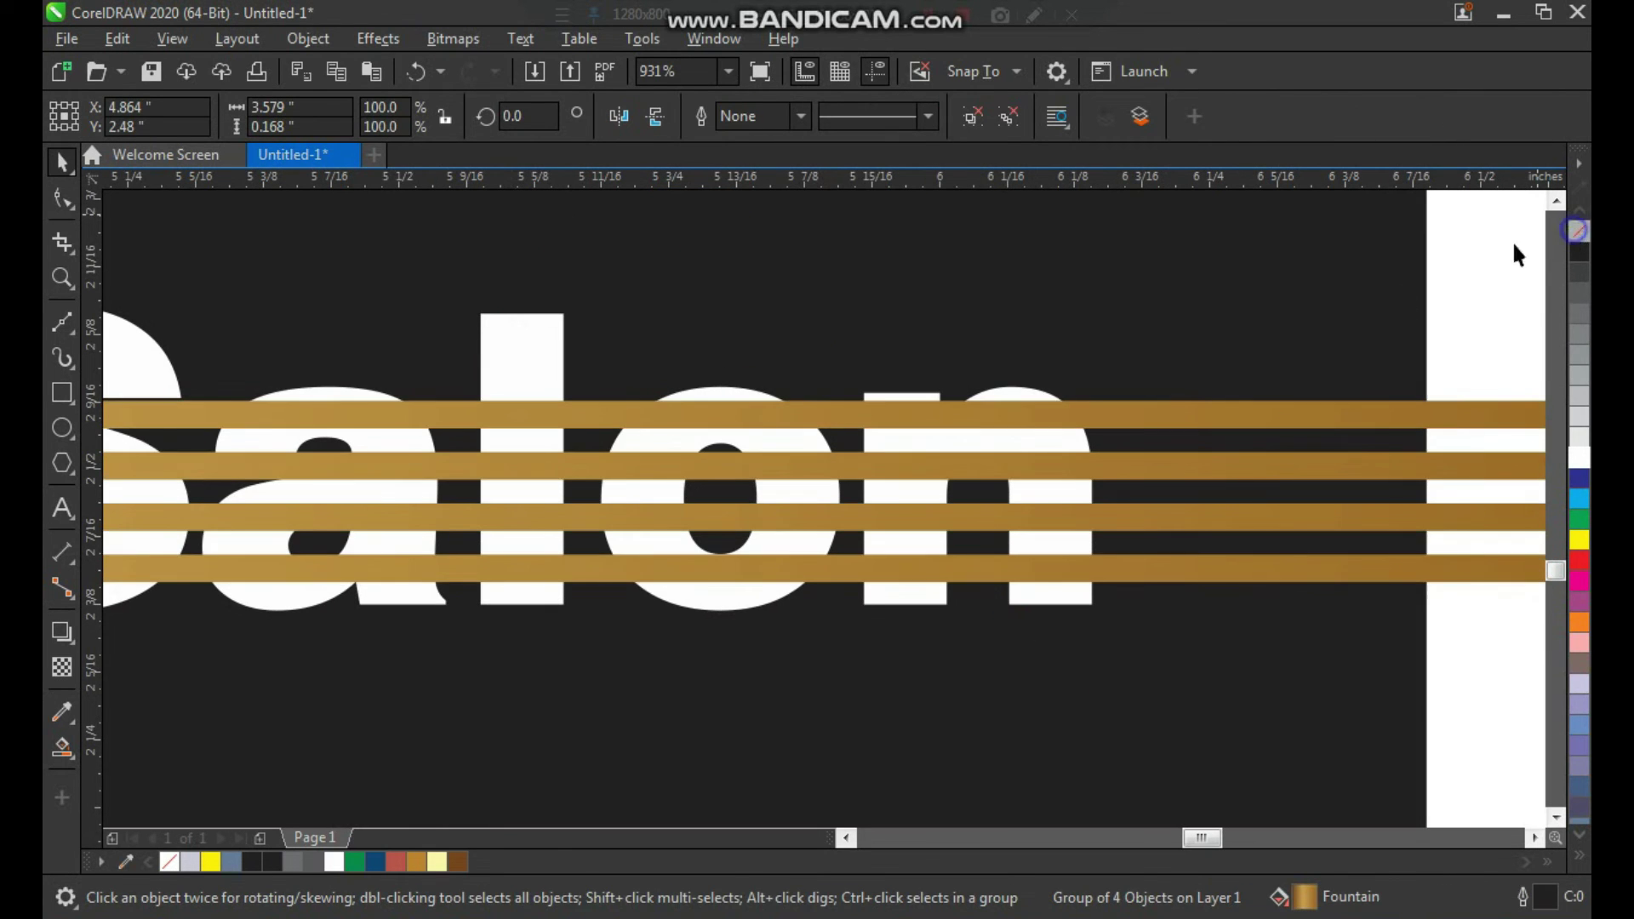
Step: PowerClip the gold bars inside the "Beauty Salon" text
{"action": "right_click", "coordinate": [825, 412]}
{"action": "left_click", "coordinate": [914, 499]}
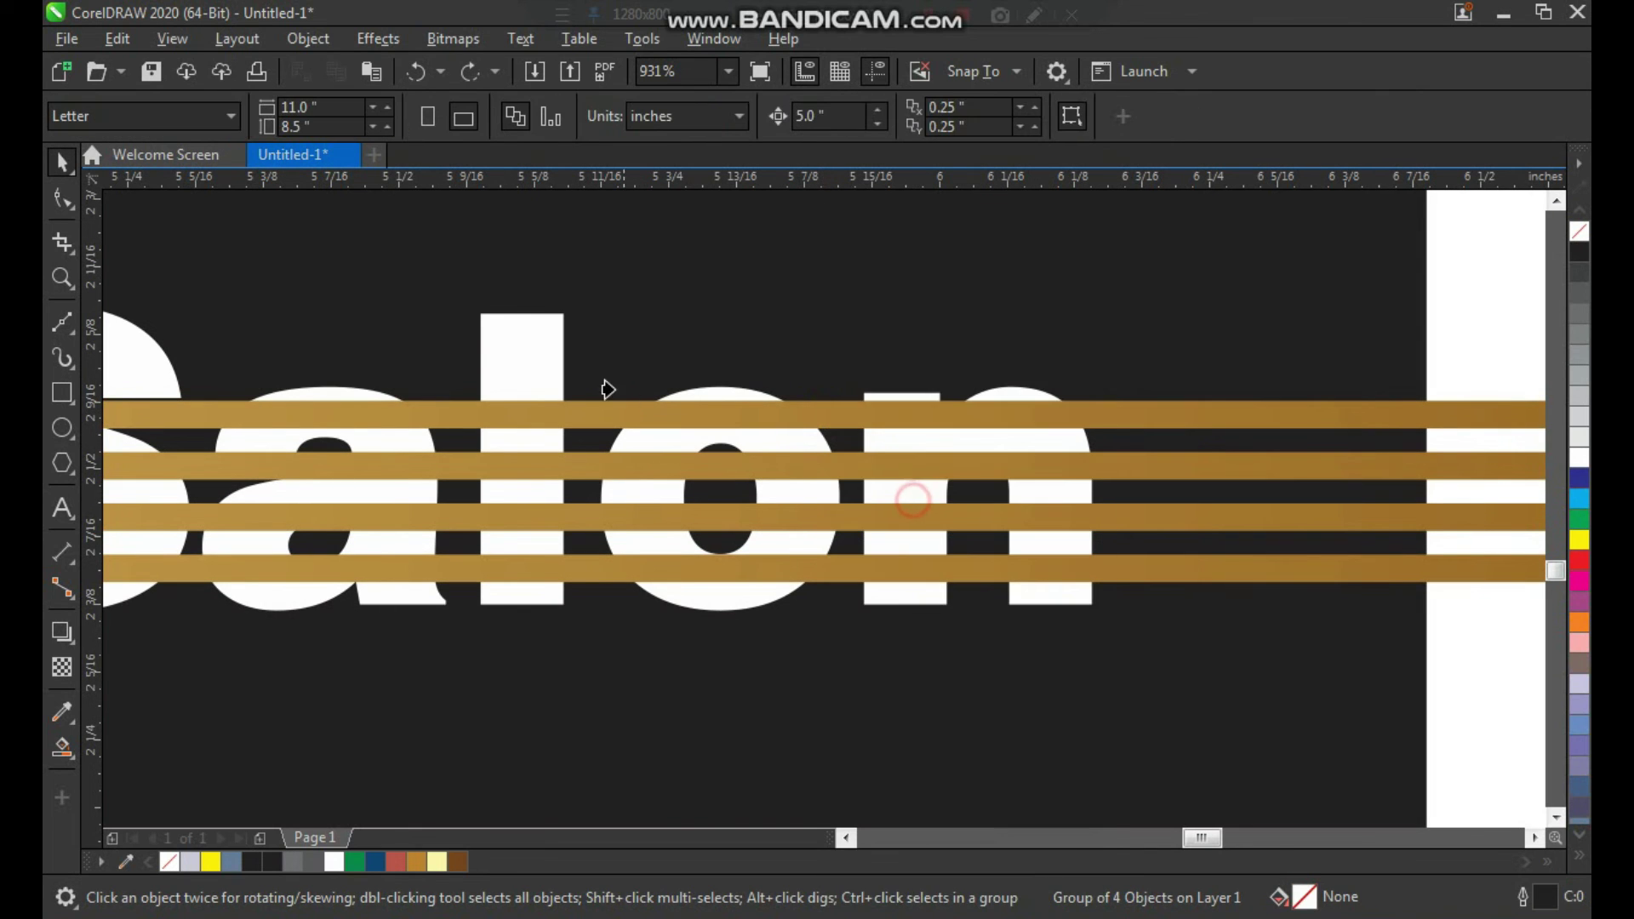
{"action": "left_click", "coordinate": [528, 362]}
{"action": "scroll", "coordinate": [714, 461], "scroll_direction": "down", "scroll_amount": 3}
{"action": "left_click", "coordinate": [1003, 420]}
Step: Add the artistic text "your tagline here" at the lower edge of the black rectangle
{"action": "key", "text": "F2"}
{"action": "mouse_move", "coordinate": [927, 299]}
{"action": "left_mouse_down"}
{"action": "mouse_move", "coordinate": [361, 558]}
{"action": "mouse_move", "coordinate": [340, 626]}
{"action": "left_mouse_up"}
{"action": "scroll", "coordinate": [458, 528], "scroll_direction": "down", "scroll_amount": 2}
{"action": "left_click_drag", "start_coordinate": [463, 447], "coordinate": [1178, 763]}
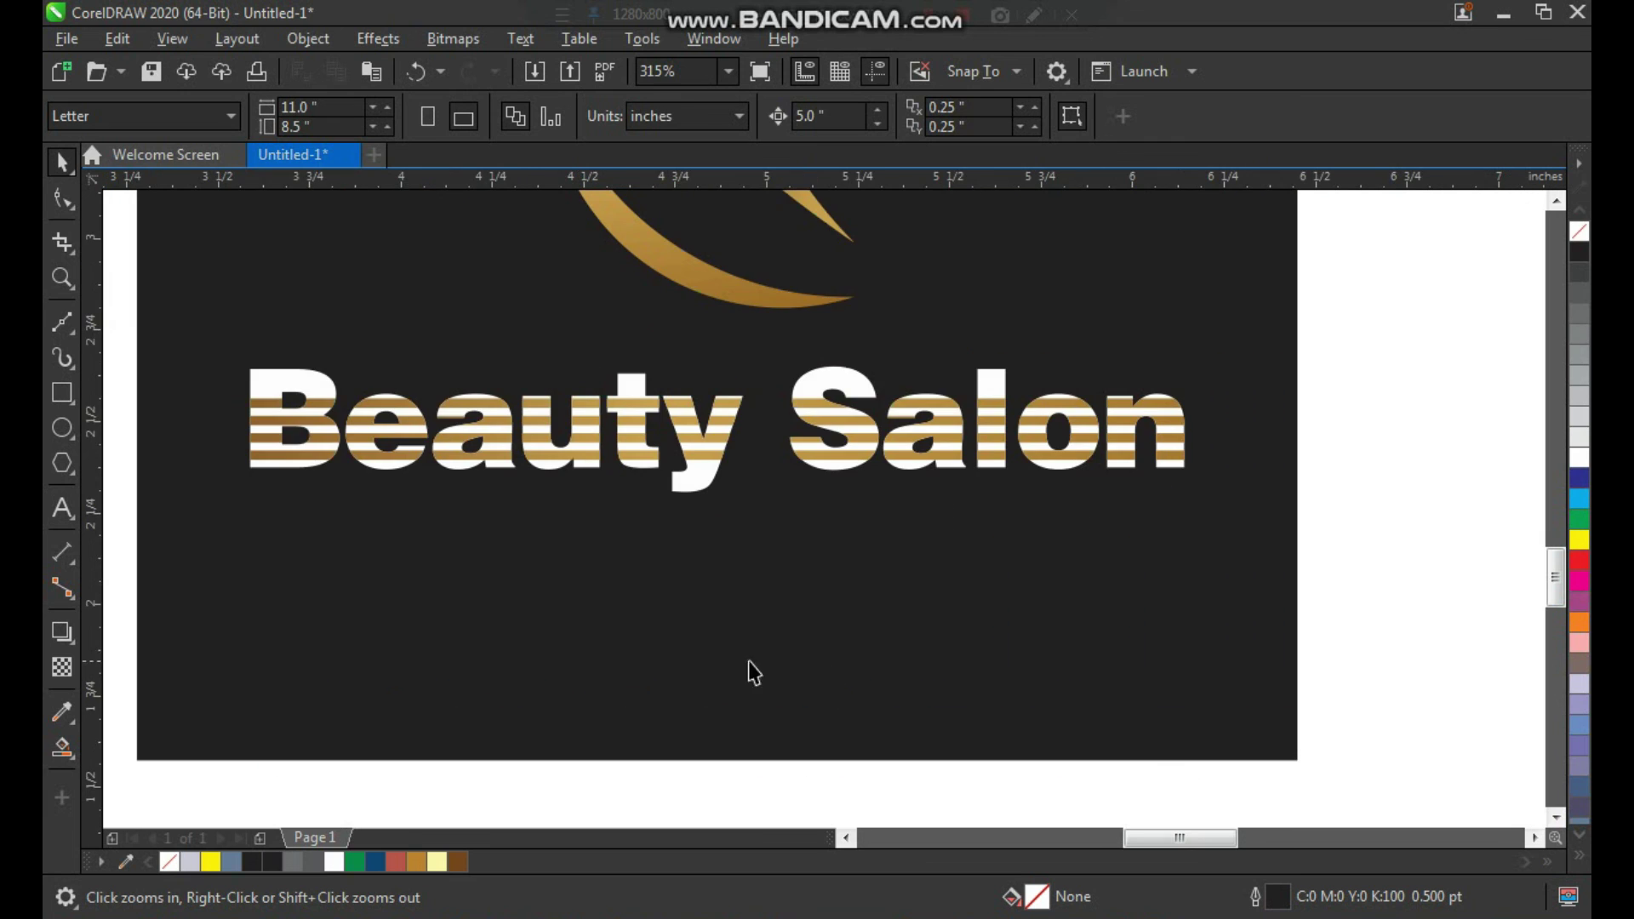
{"action": "left_click_drag", "start_coordinate": [190, 274], "coordinate": [1234, 766]}
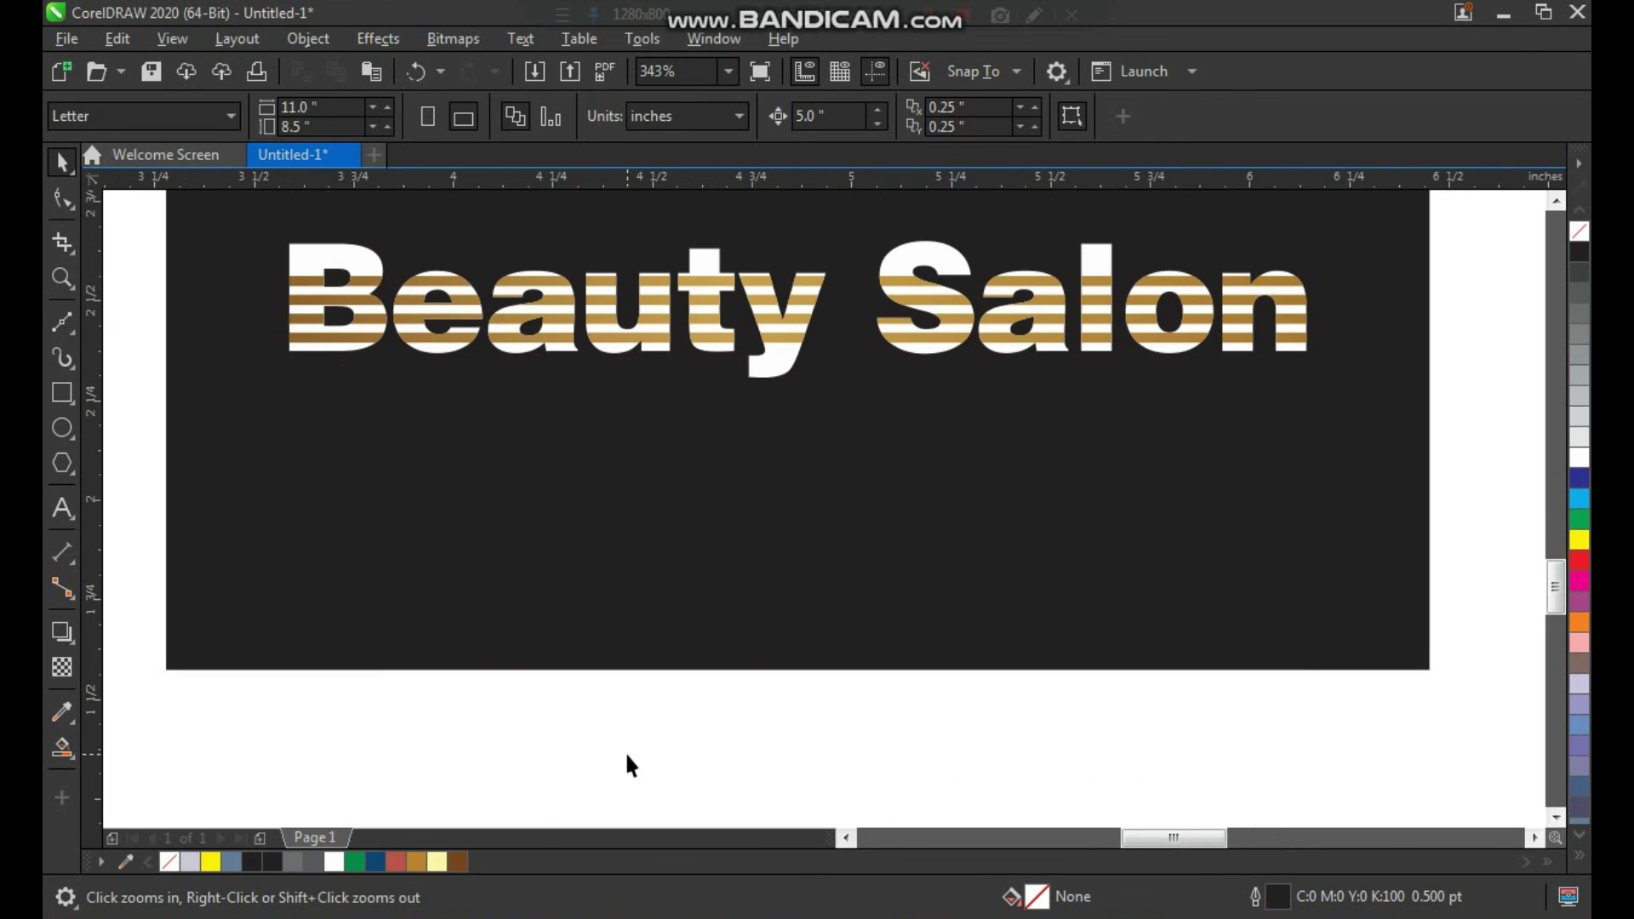
{"action": "key", "text": "F8"}
{"action": "left_click", "coordinate": [548, 749]}
{"action": "type", "text": "you"}
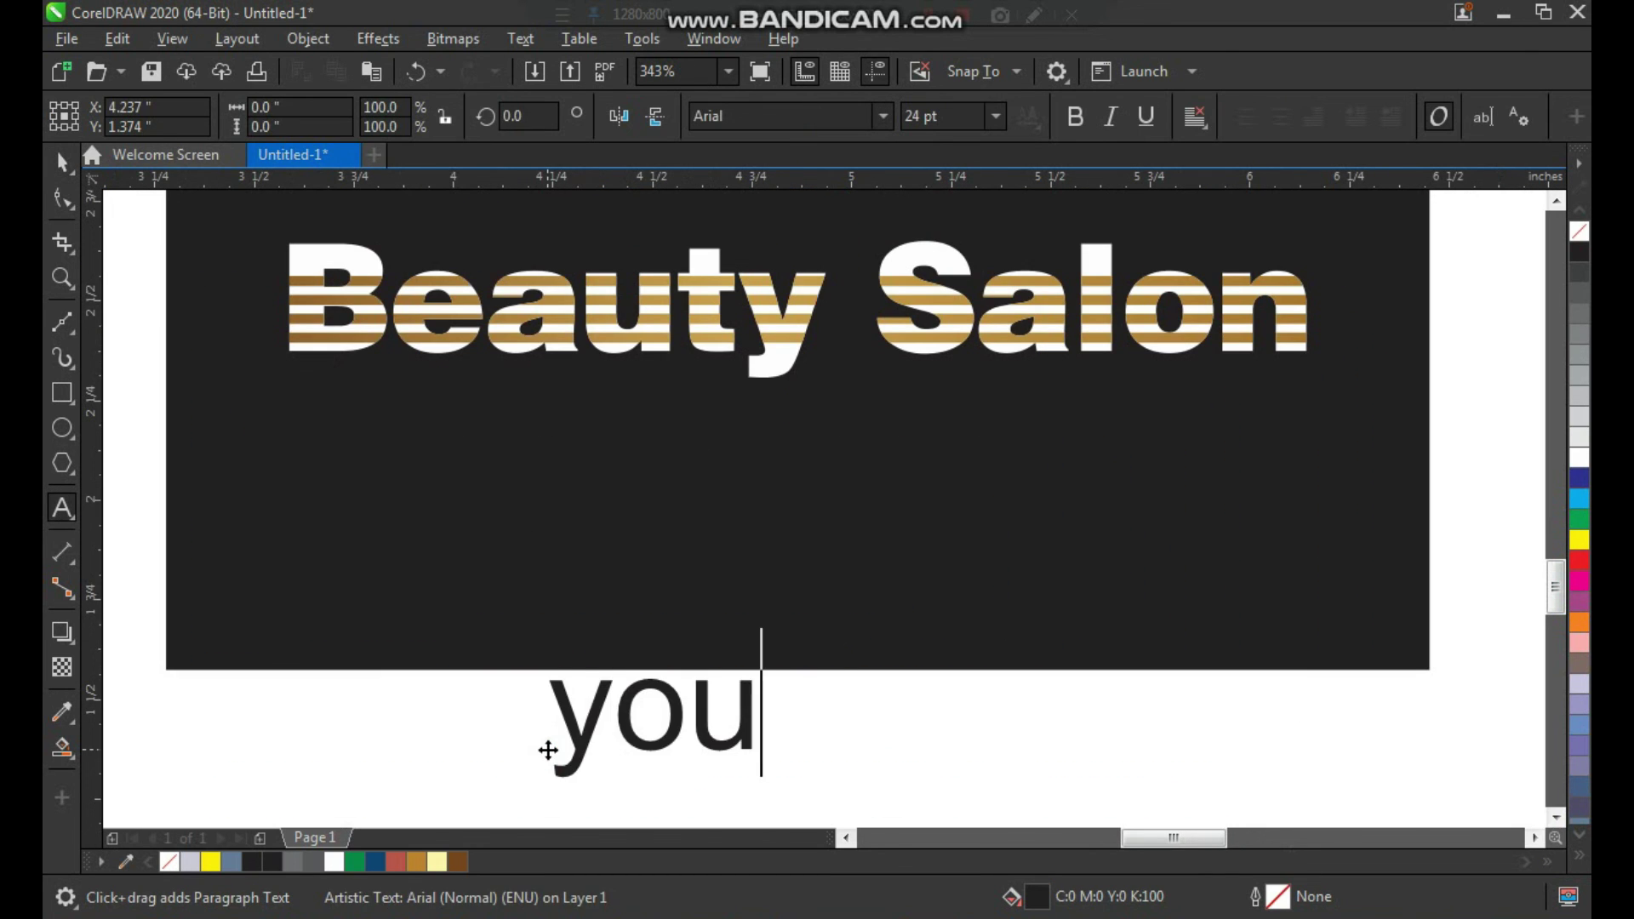
{"action": "type", "text": "r tagline hr"}
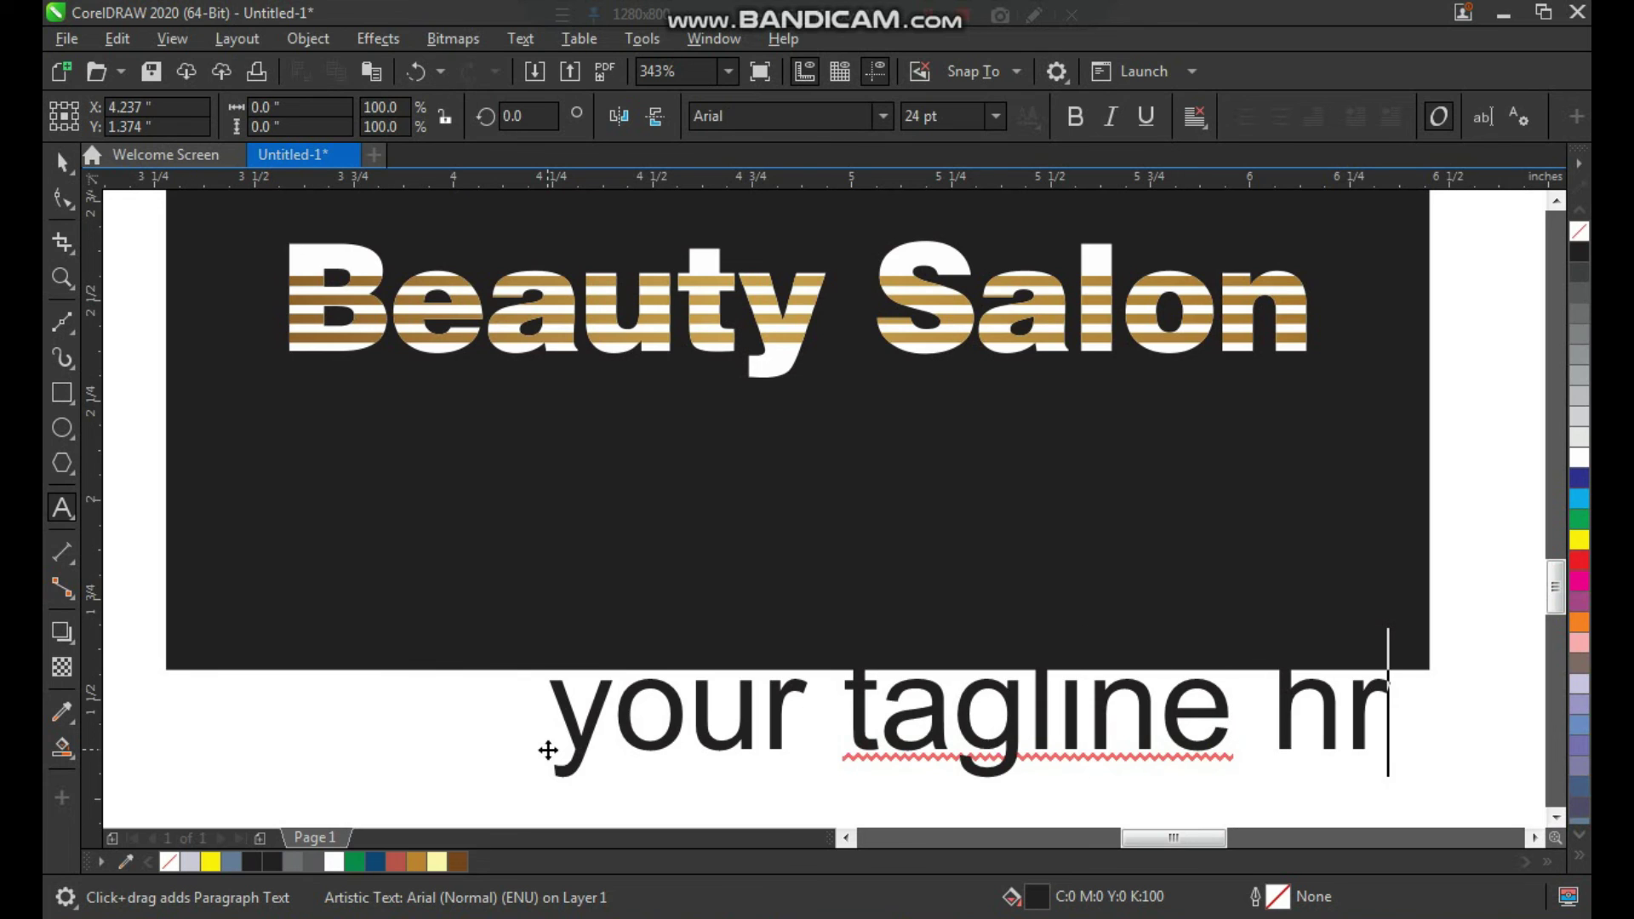
{"action": "key", "text": "BackSpace"}
{"action": "type", "text": "ere"}
{"action": "key", "text": "ctrl+space"}
Step: Scale the tagline text down proportionally to about 8.717 pt
{"action": "scroll", "coordinate": [537, 587], "scroll_direction": "down", "scroll_amount": 4}
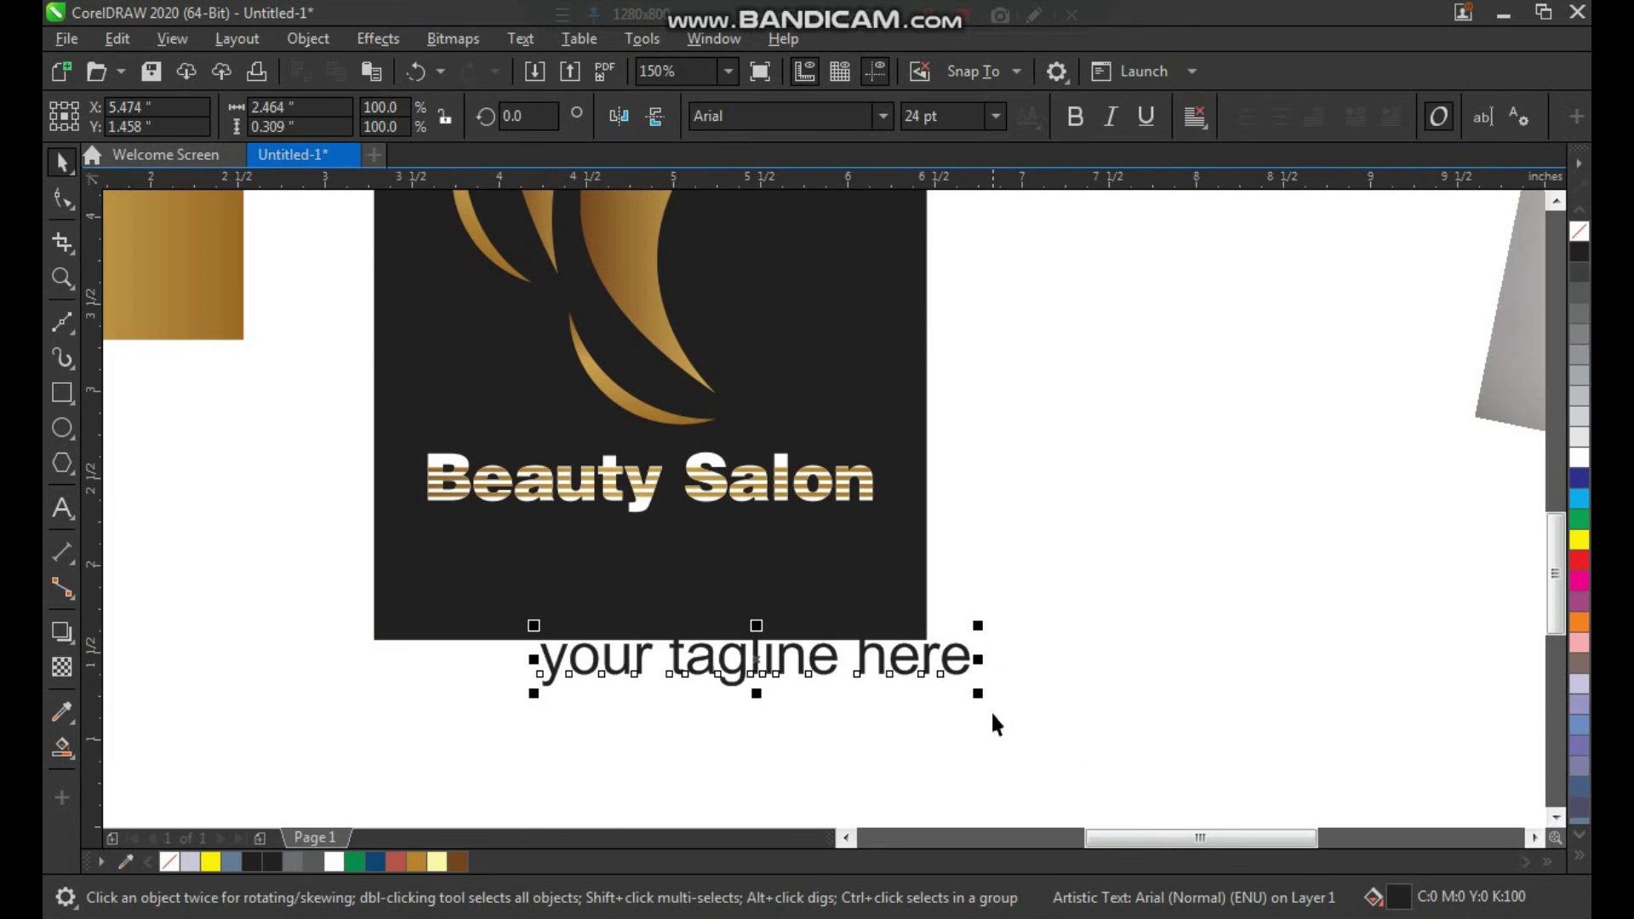
{"action": "left_click_drag", "start_coordinate": [981, 696], "coordinate": [707, 660]}
{"action": "key", "text": "F2"}
{"action": "left_click_drag", "start_coordinate": [431, 408], "coordinate": [1061, 737]}
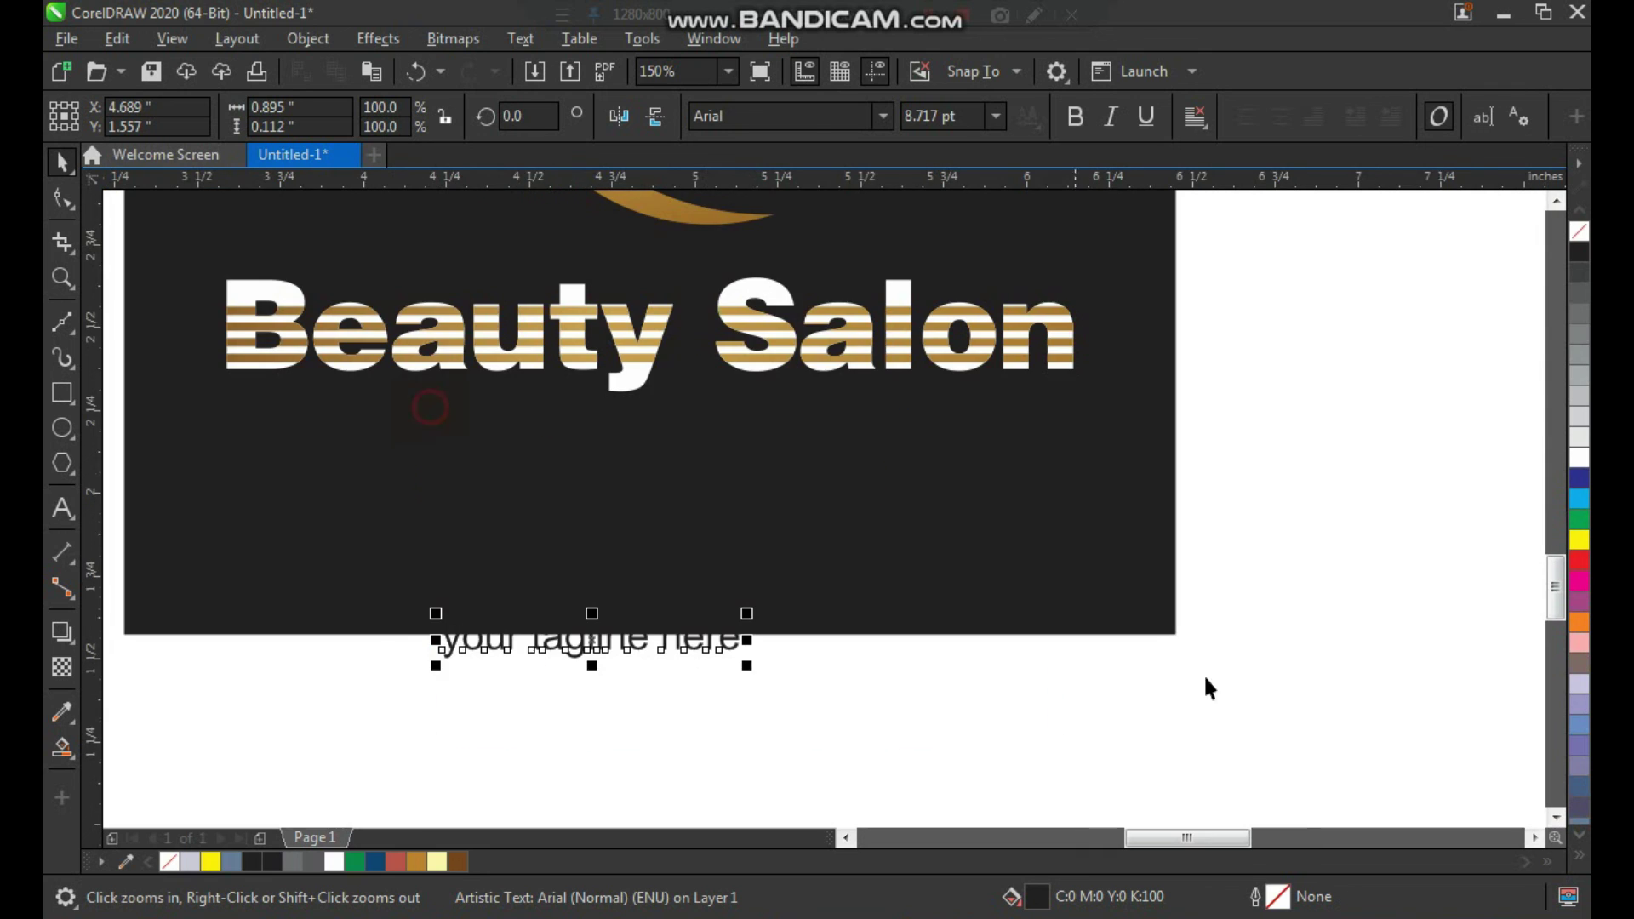
Step: Move the tagline onto the white area below the black rectangle and change its case to uppercase
{"action": "left_click_drag", "start_coordinate": [707, 645], "coordinate": [901, 716]}
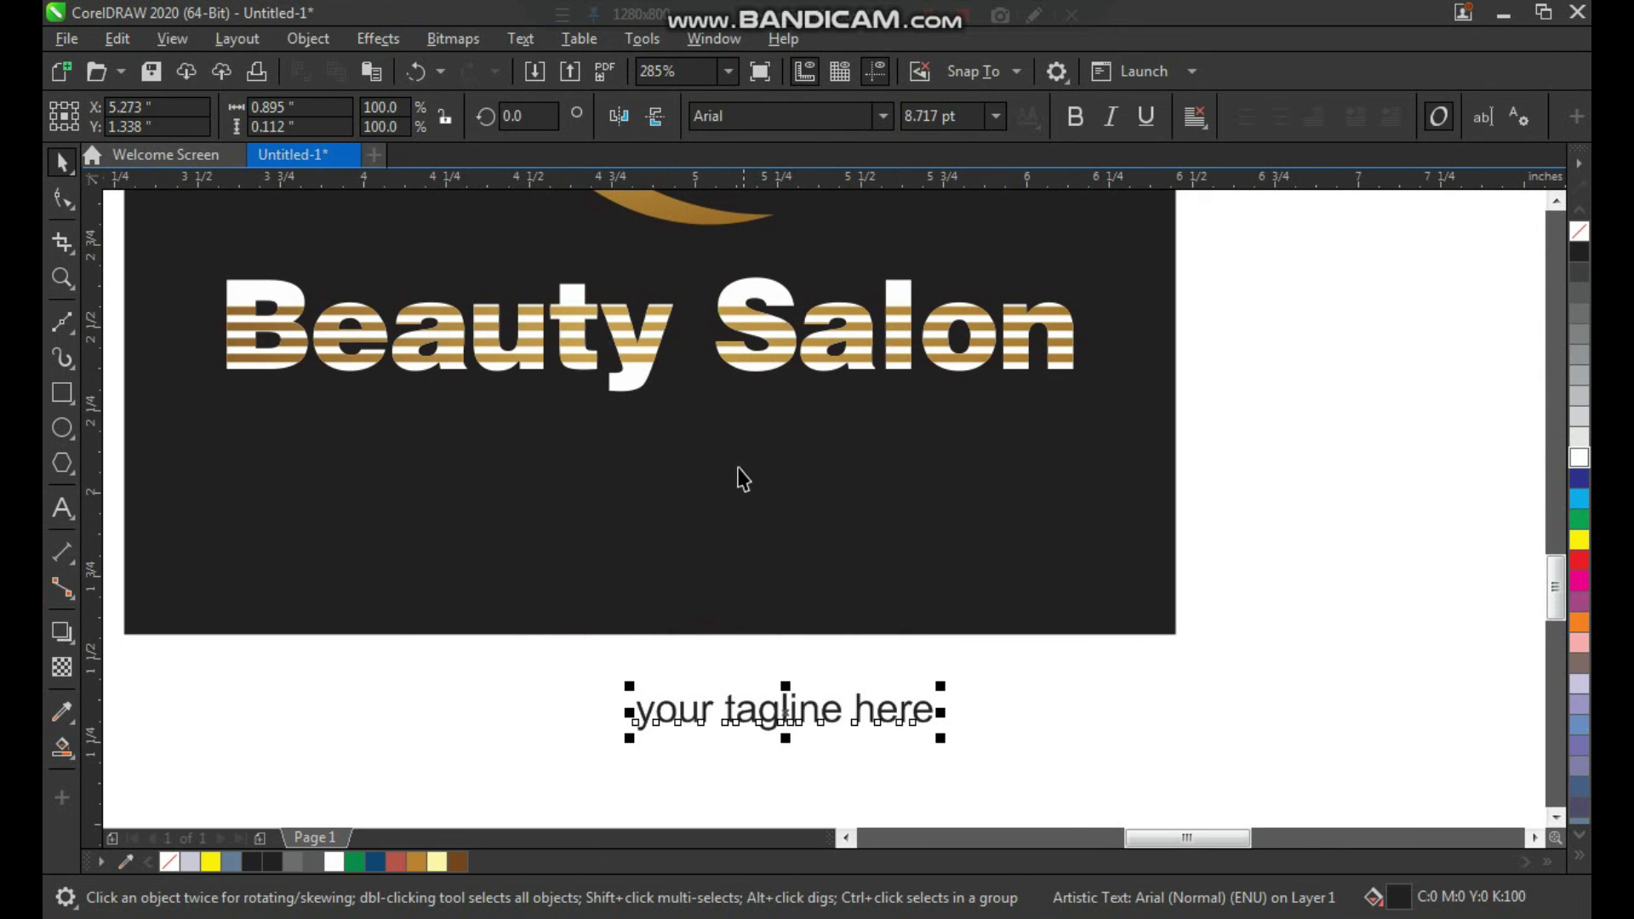
{"action": "left_click", "coordinate": [521, 38]}
{"action": "left_click", "coordinate": [605, 545]}
{"action": "left_click", "coordinate": [754, 446]}
{"action": "left_click", "coordinate": [795, 542]}
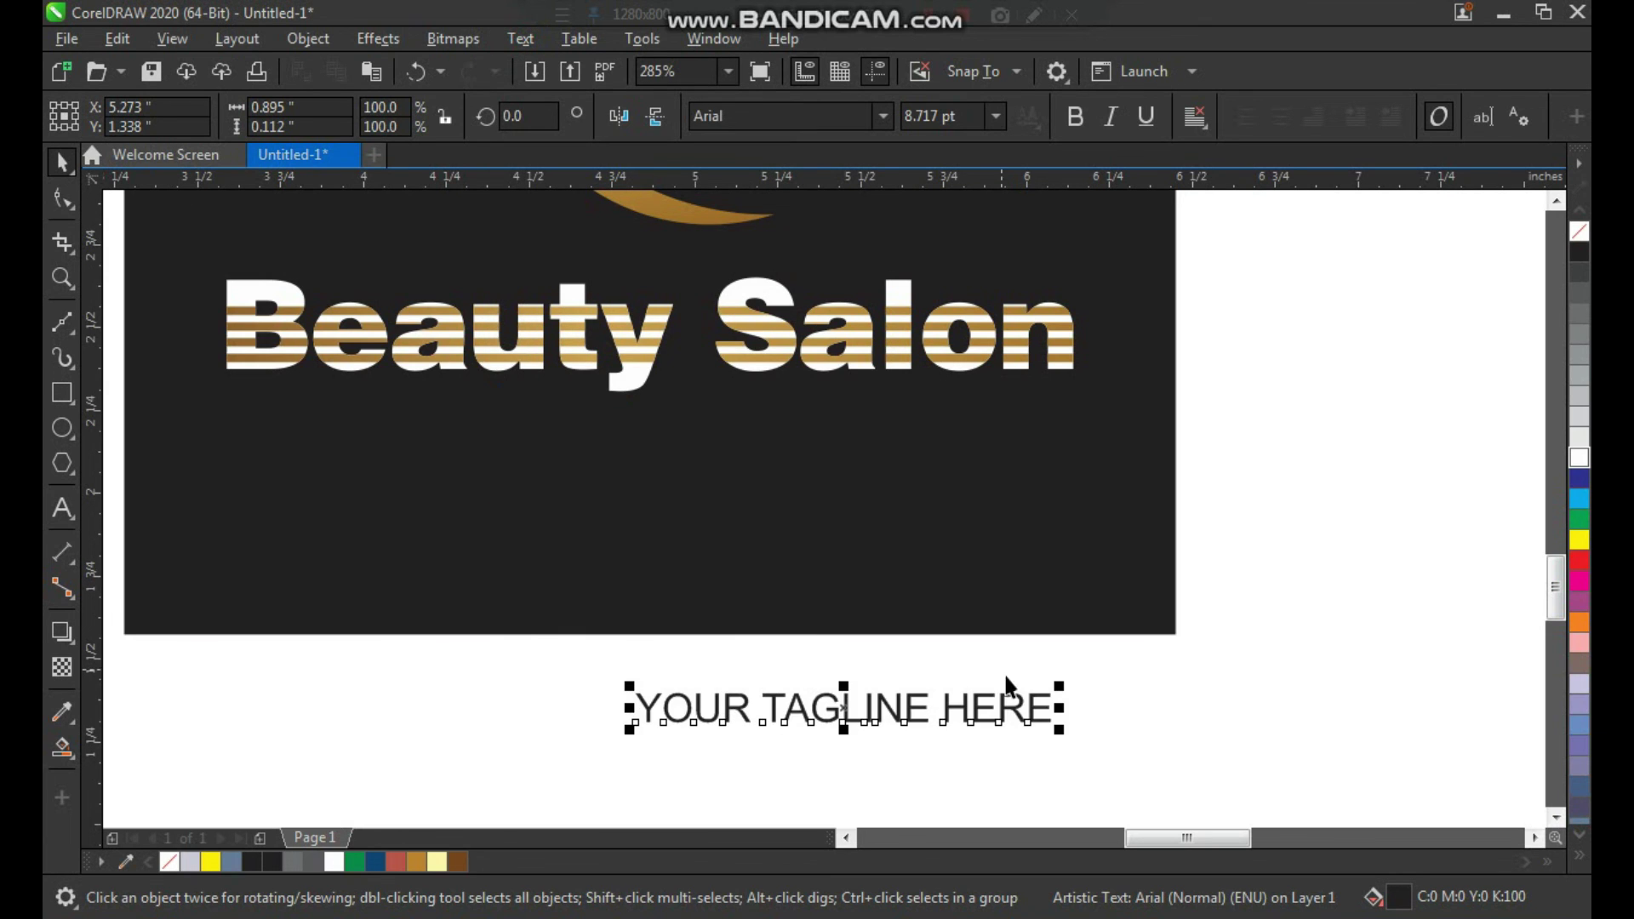
Step: Enlarge the tagline proportionally to about 15.271 pt and fill it with white
{"action": "left_click_drag", "start_coordinate": [1059, 738], "coordinate": [1216, 742]}
{"action": "left_click", "coordinate": [1579, 458]}
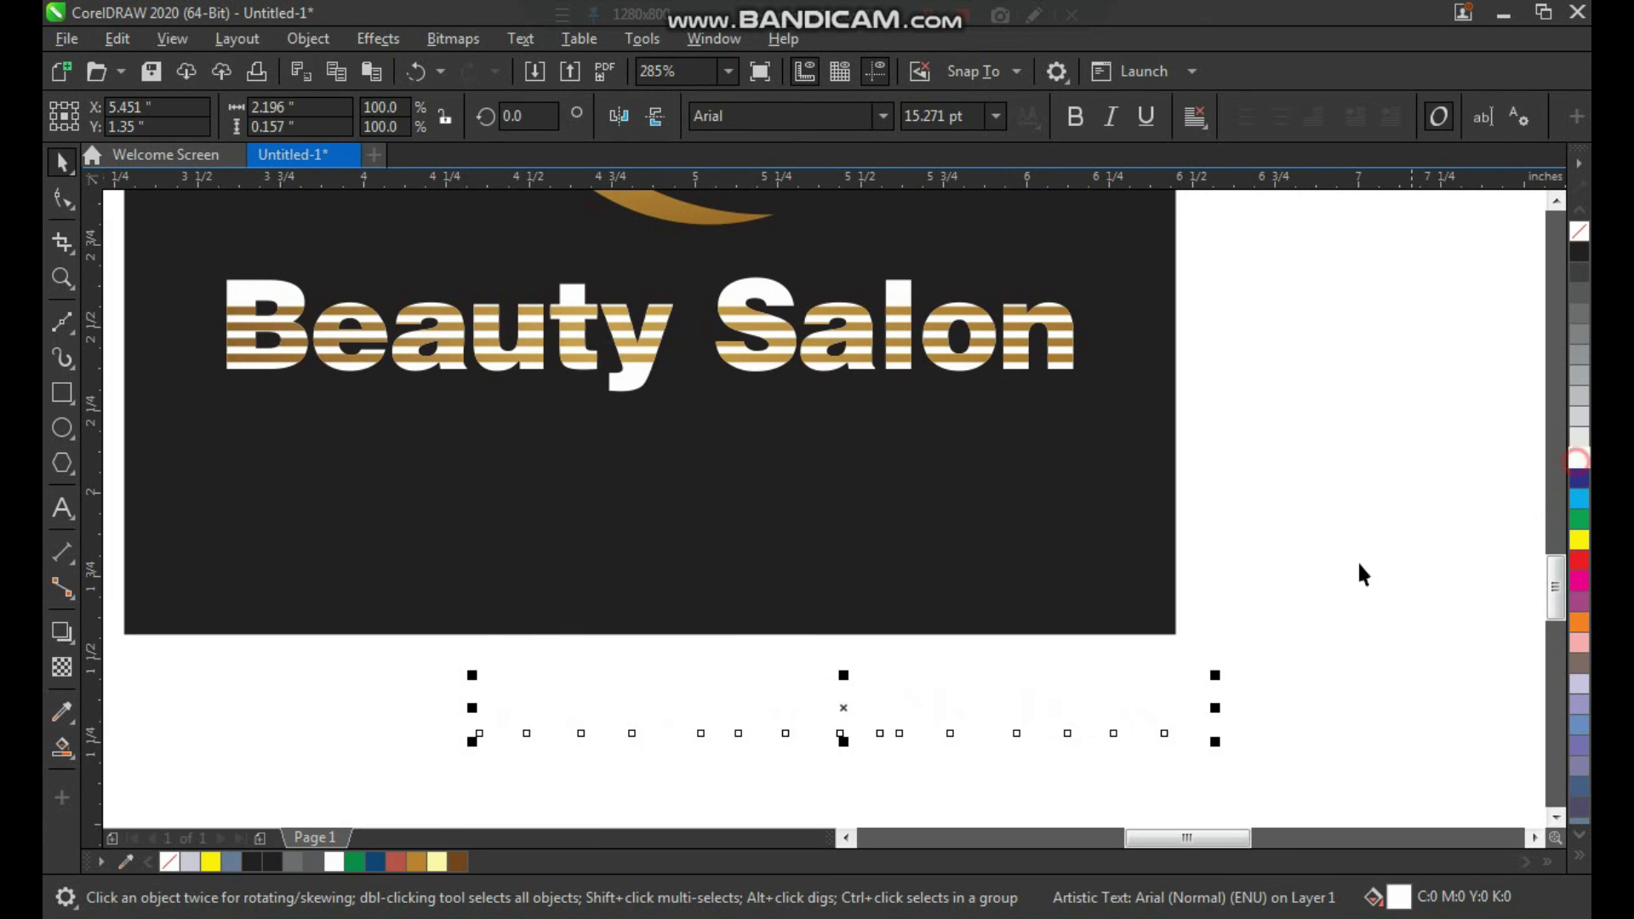
Step: Place the tagline inside the black rectangle just below "Beauty Salon" and align it centrally under that text
{"action": "left_click_drag", "start_coordinate": [1119, 722], "coordinate": [940, 454]}
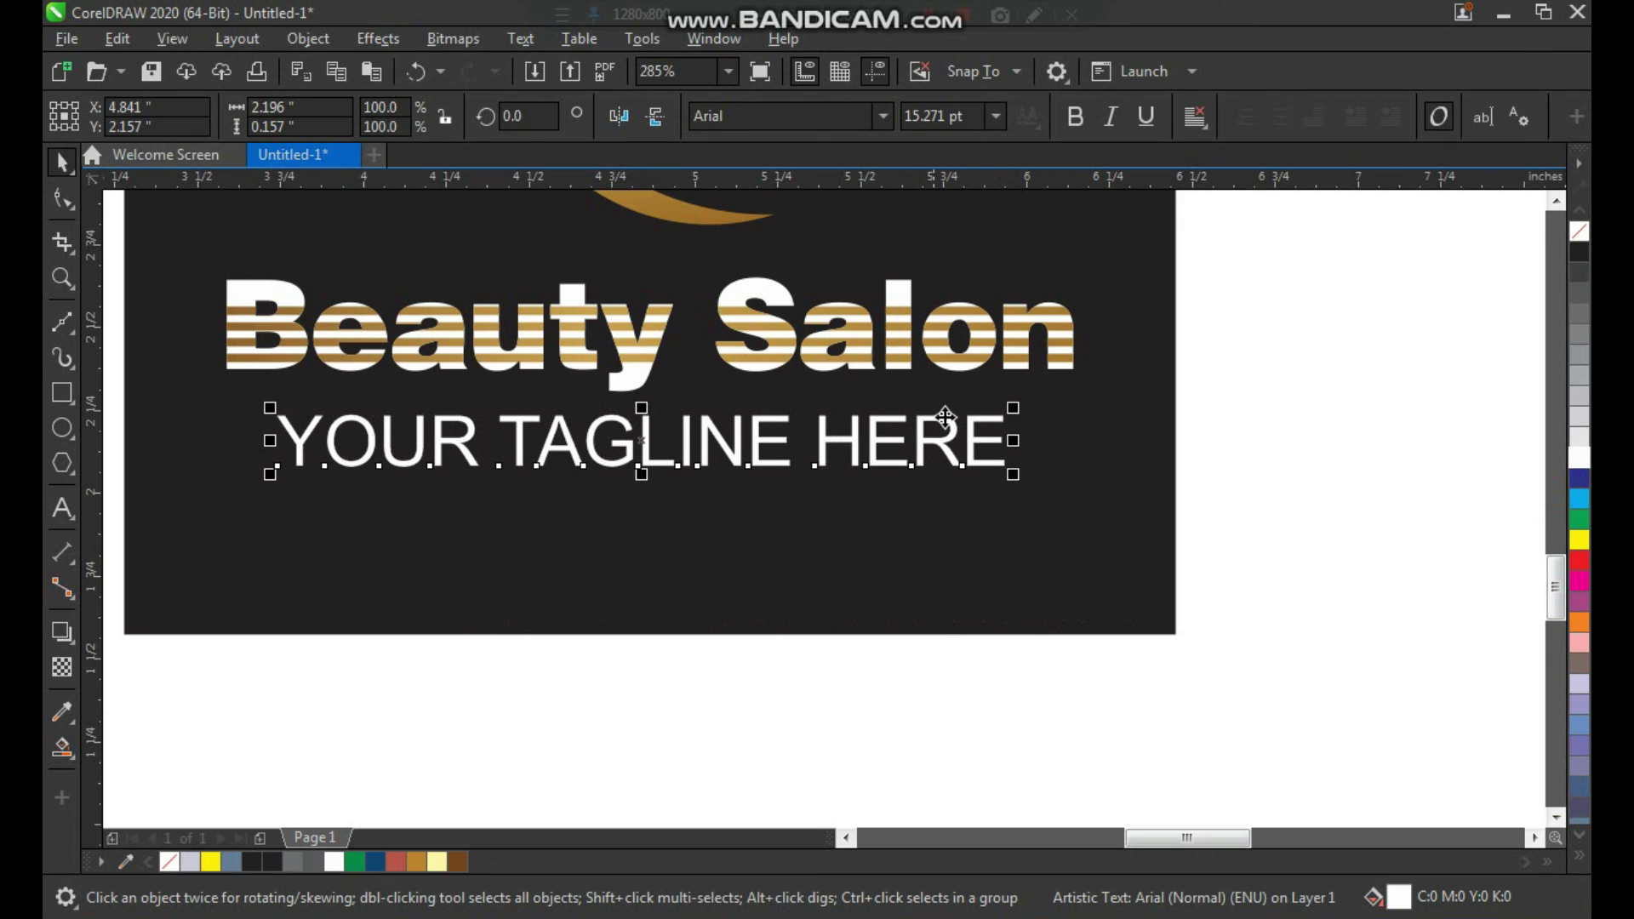
{"action": "left_click", "coordinate": [903, 336], "text": "shift"}
{"action": "key", "text": "c"}
{"action": "left_click", "coordinate": [937, 583]}
Step: Delete the leftover object beside the logo artwork
{"action": "key", "text": "shift+F2"}
{"action": "left_click", "coordinate": [1172, 490]}
{"action": "key", "text": "F3"}
{"action": "key", "text": "F2"}
{"action": "left_click_drag", "start_coordinate": [515, 320], "coordinate": [1131, 626]}
{"action": "key", "text": "space"}
{"action": "left_click", "coordinate": [1007, 583]}
{"action": "key", "text": "Delete"}
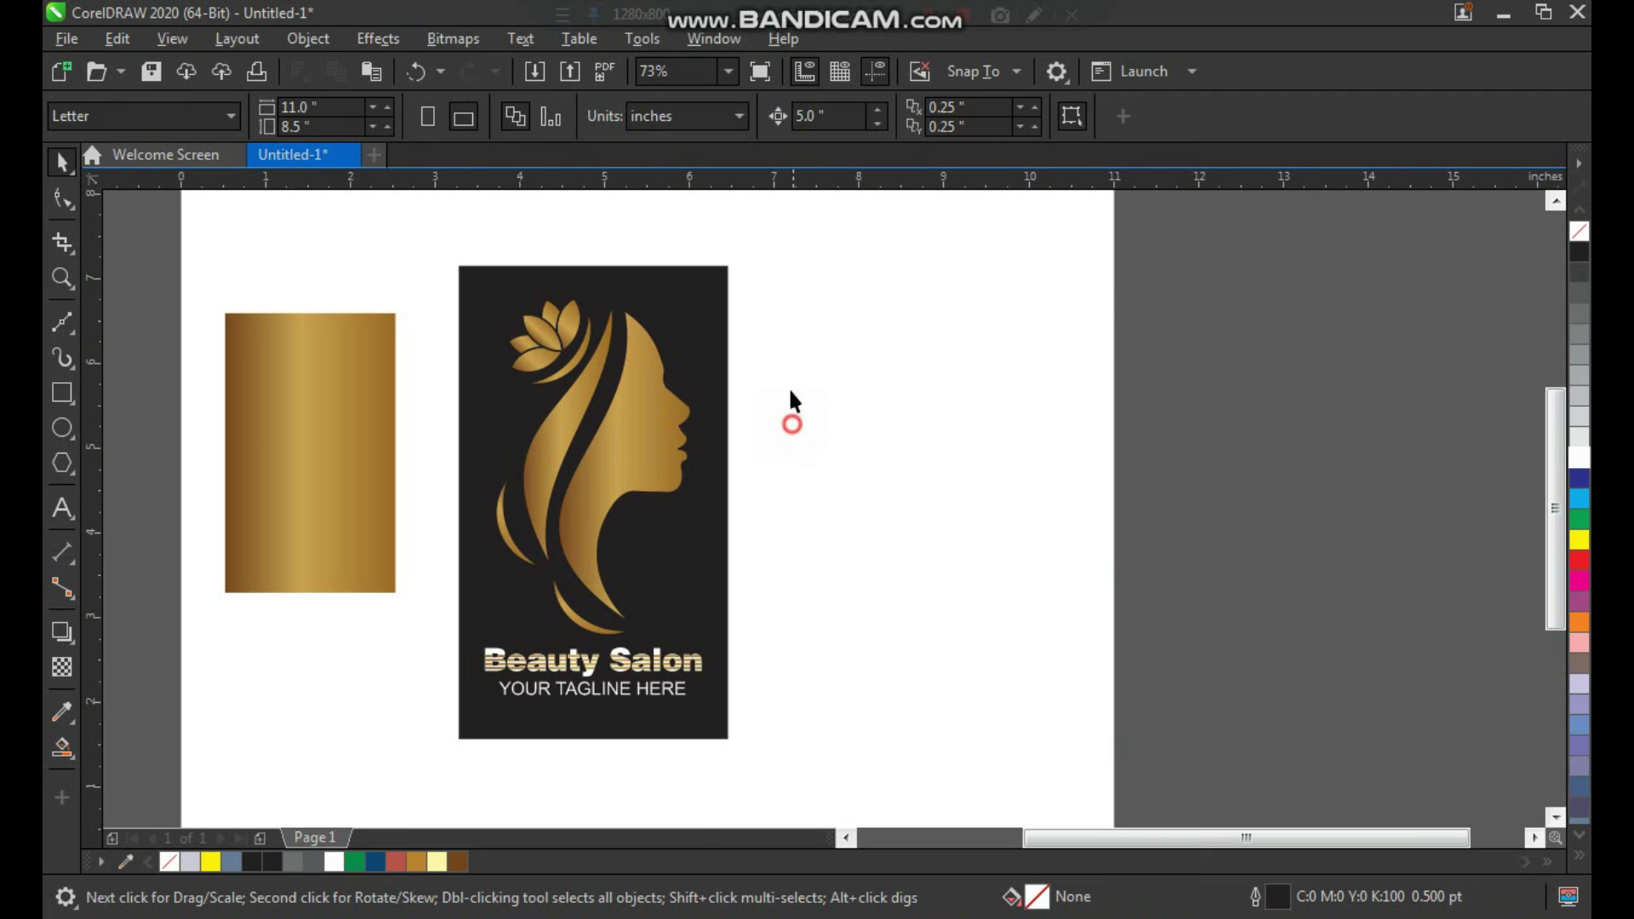
Step: Move the whole logo right to about X 7.191 in and widen its black rectangle symmetrically to about 3.806 in
{"action": "left_click_drag", "start_coordinate": [609, 686], "coordinate": [421, 761]}
{"action": "left_click_drag", "start_coordinate": [602, 606], "coordinate": [799, 606]}
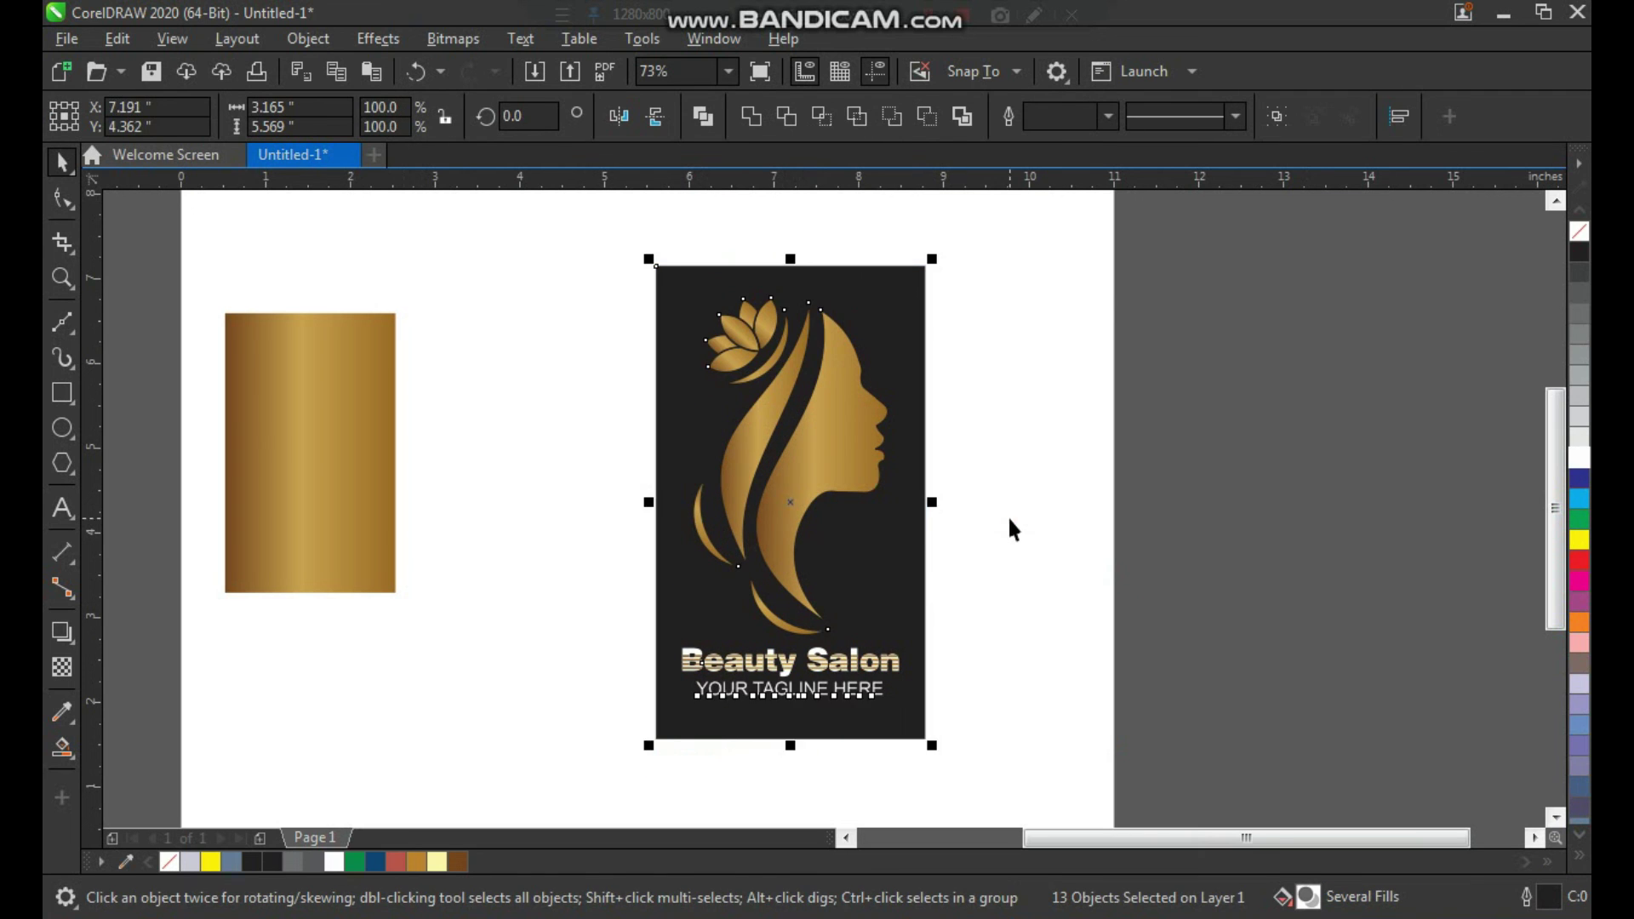
{"action": "left_click", "coordinate": [1008, 518]}
{"action": "left_click", "coordinate": [907, 554]}
{"action": "left_click_drag", "start_coordinate": [932, 503], "coordinate": [959, 502]}
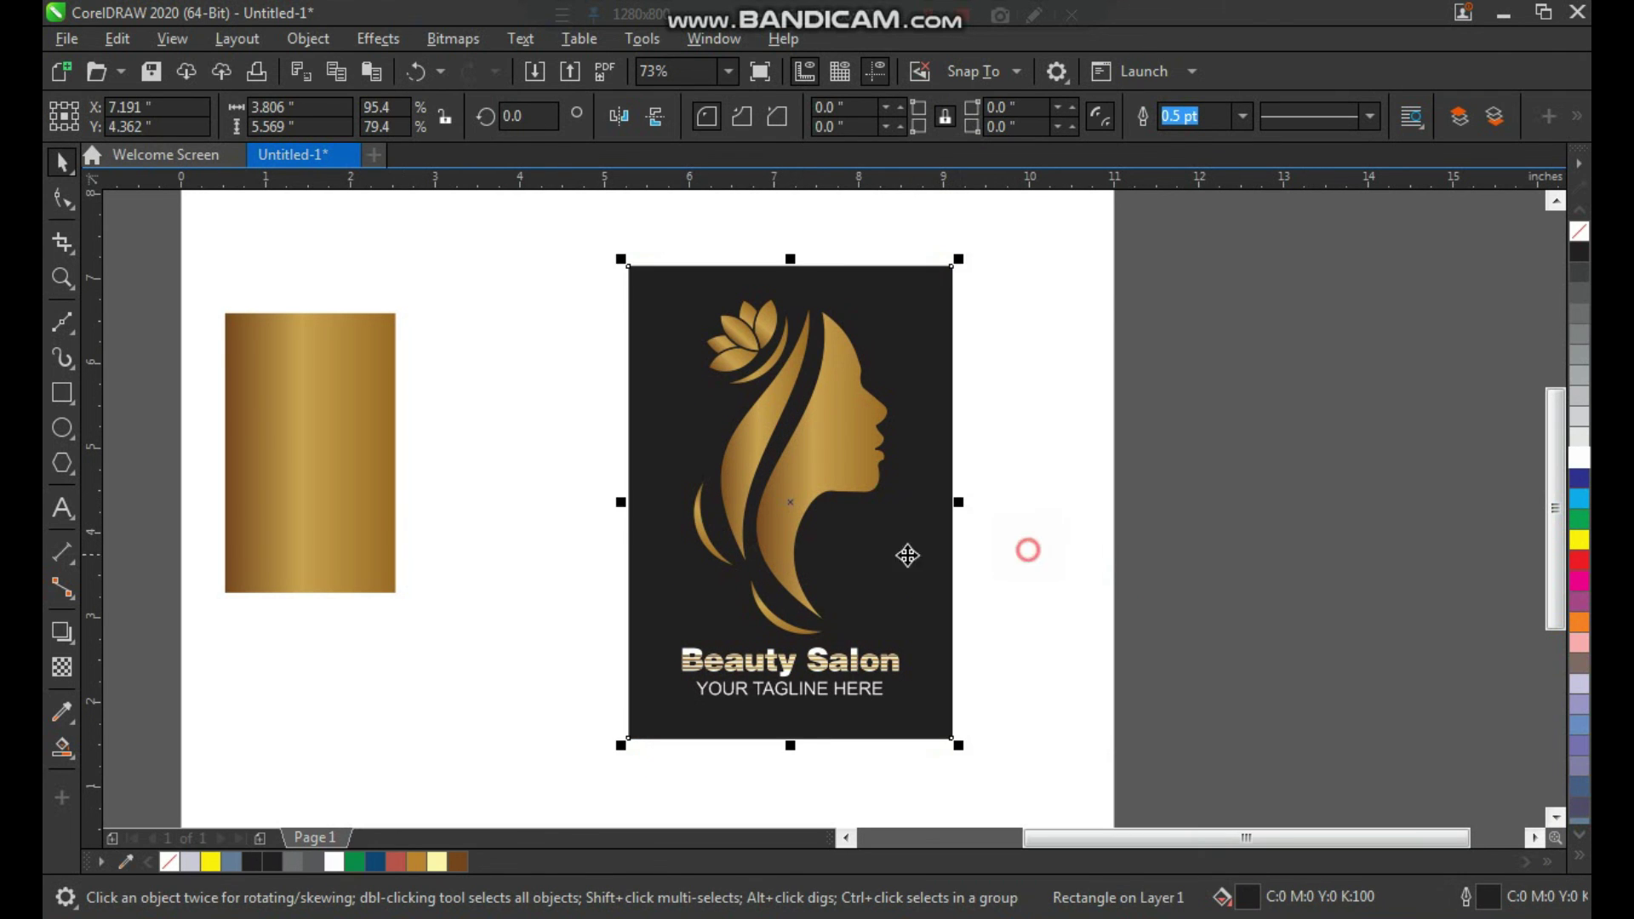
Step: Delete the spare gold gradient rectangle beside the logo
{"action": "key", "text": "Delete"}
{"action": "left_click", "coordinate": [511, 604]}
Step: Enlarge the "Beauty Salon" text and the tagline together so they span most of the black rectangle's width
{"action": "key", "text": "F3"}
{"action": "key", "text": "F2"}
{"action": "left_click_drag", "start_coordinate": [470, 334], "coordinate": [973, 756]}
{"action": "left_click_drag", "start_coordinate": [779, 693], "coordinate": [657, 744]}
{"action": "key", "text": "space"}
{"action": "left_click_drag", "start_coordinate": [627, 583], "coordinate": [954, 679]}
{"action": "left_click", "coordinate": [1054, 627]}
{"action": "key", "text": "F2"}
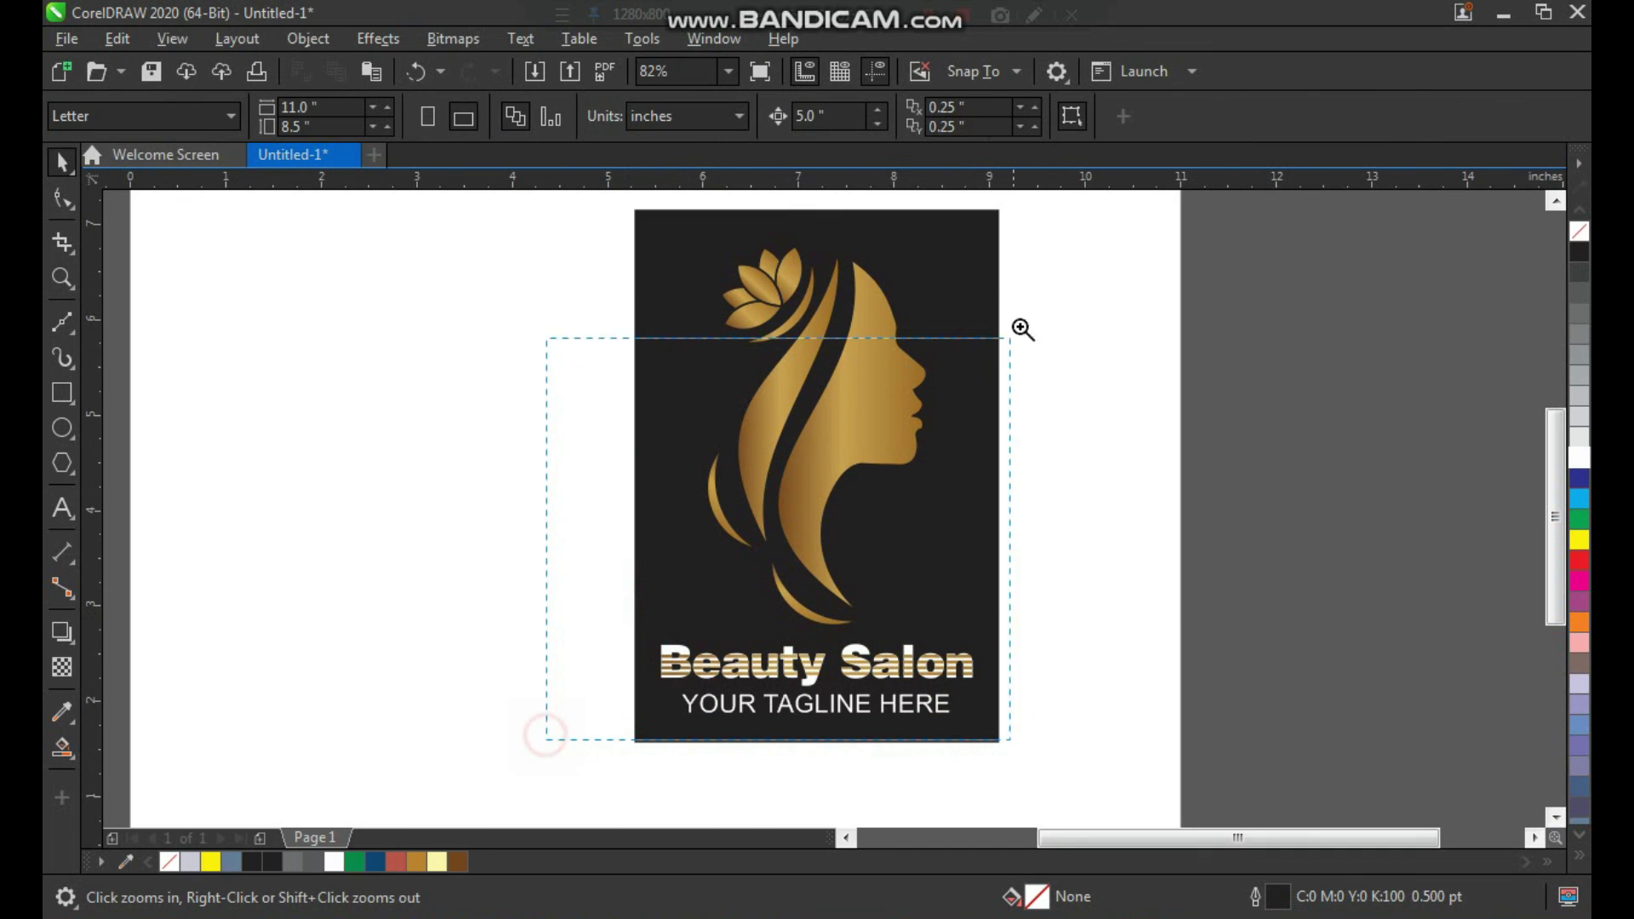